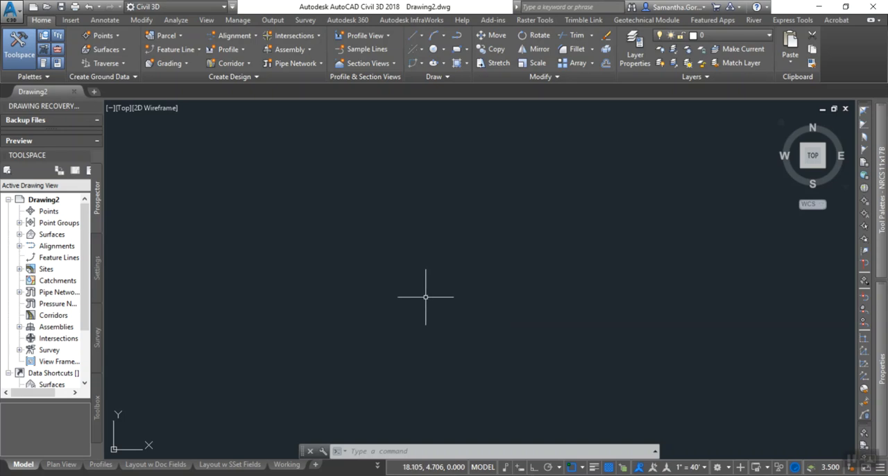
Open the drawing settings and set the coordinate zone category to USA, New Mexico.
left_click(377, 450)
type("editdra")
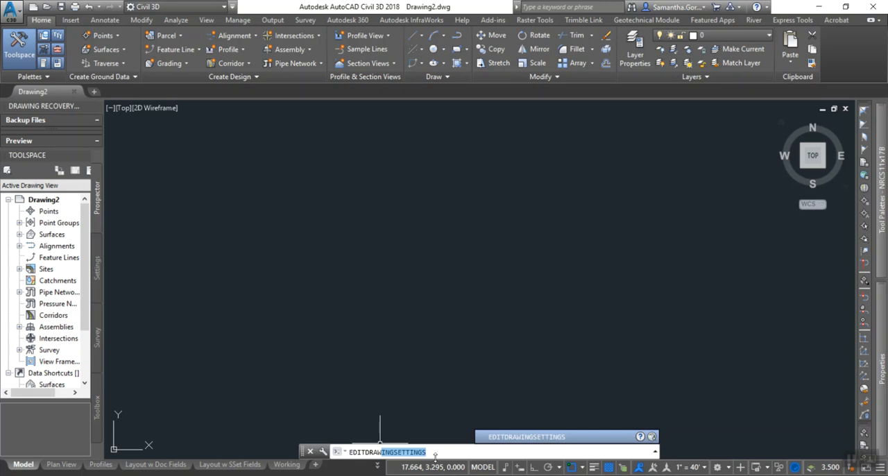
key("Return")
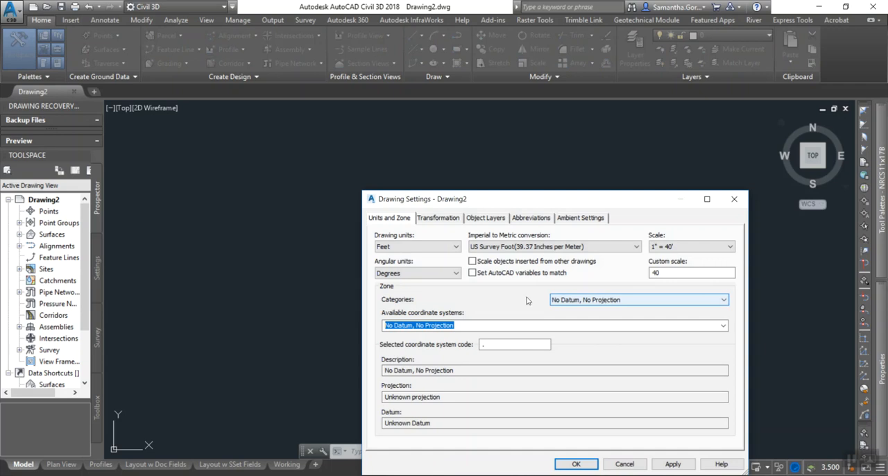
left_click(567, 300)
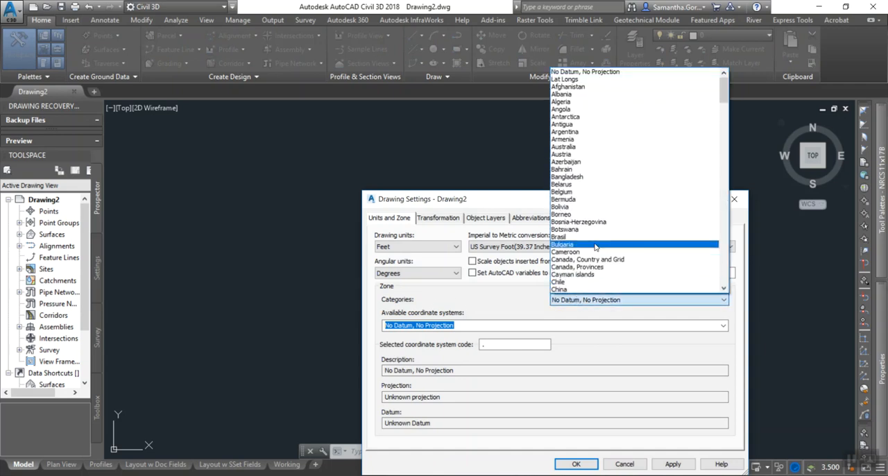
key("u")
scroll(594, 243, "down", 12)
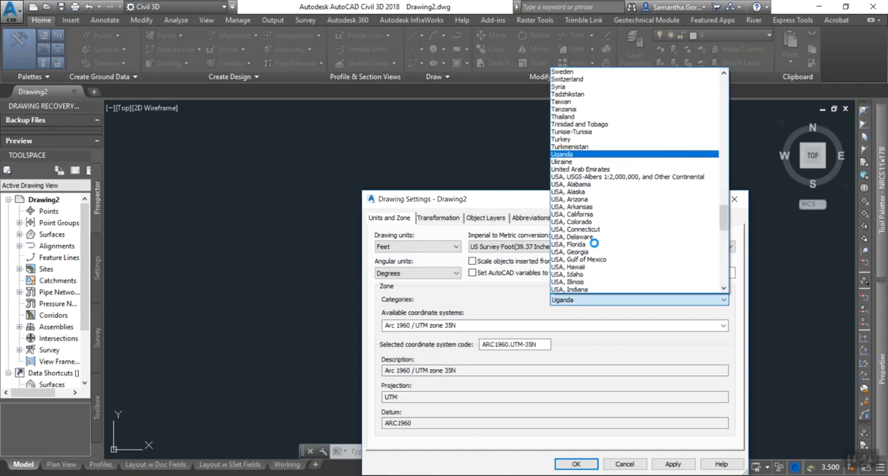
left_click(596, 282)
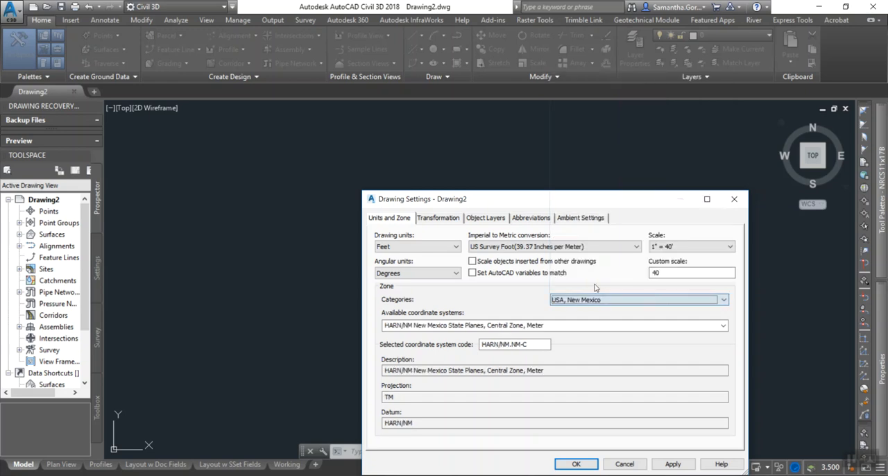
Assign the NAD83 New Mexico State Planes, East Zone, US Foot coordinate system to the drawing and apply it.
left_click(723, 327)
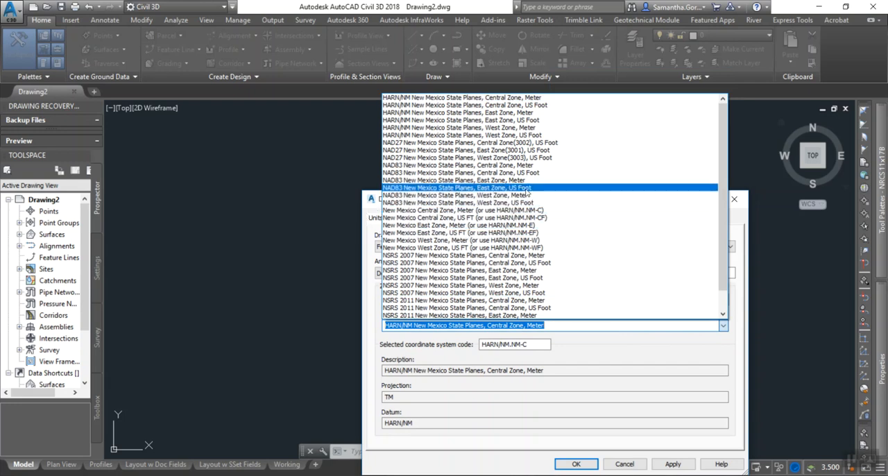
left_click(527, 188)
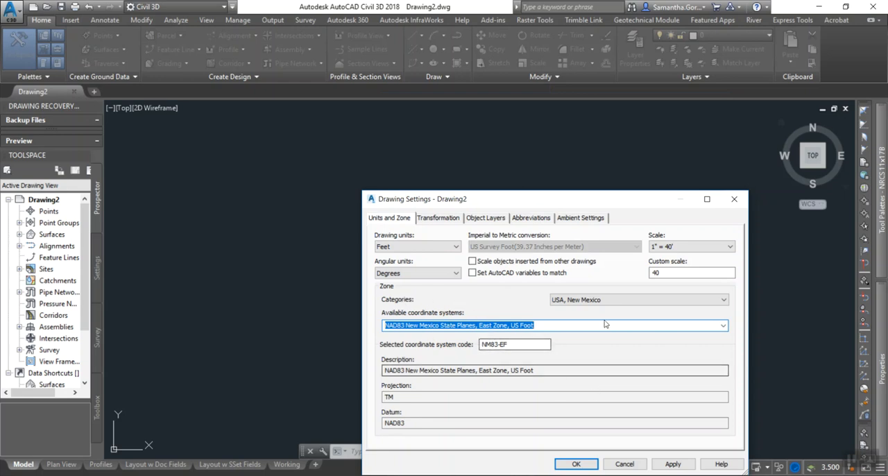
left_click(672, 467)
left_click(576, 464)
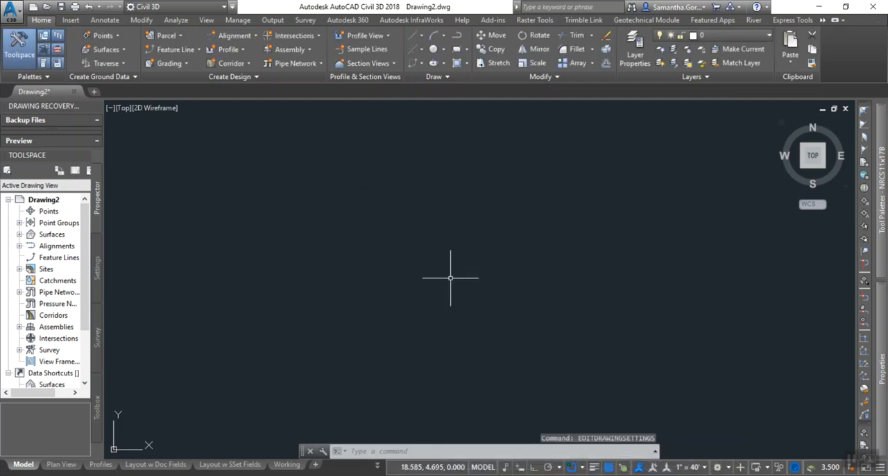
Set up a points import from Pond Survey 1.csv using the PNEZD (comma delimited) point file format.
left_click(69, 22)
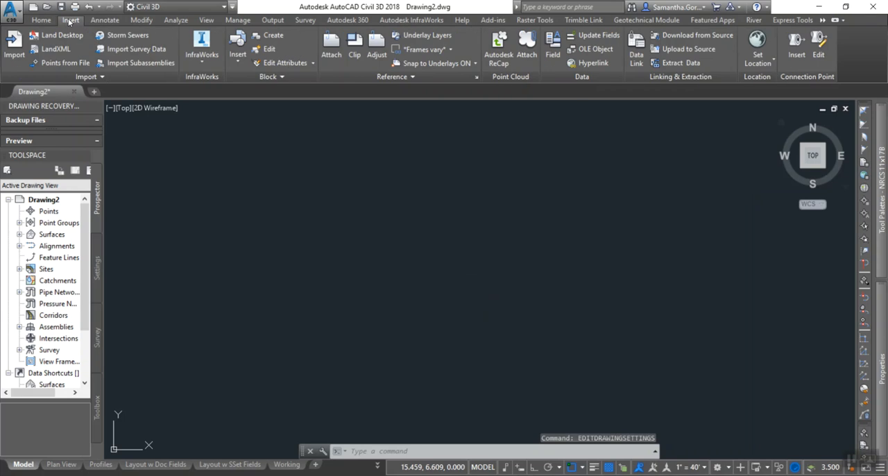
left_click(75, 63)
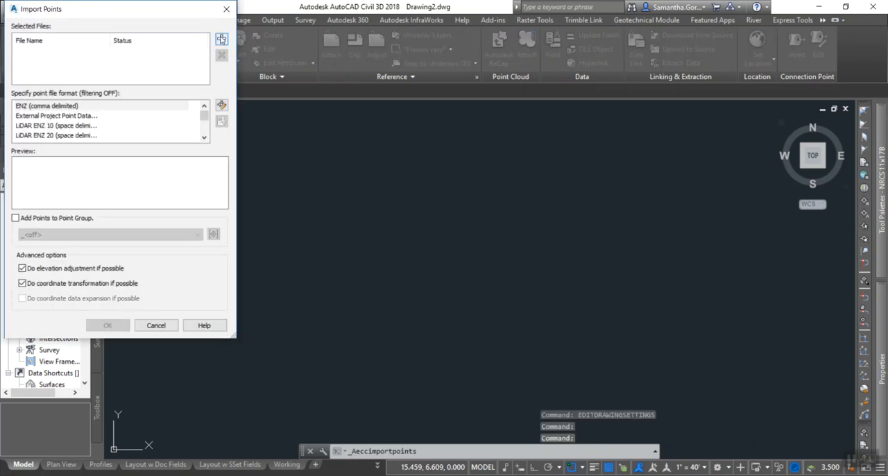
left_click(221, 39)
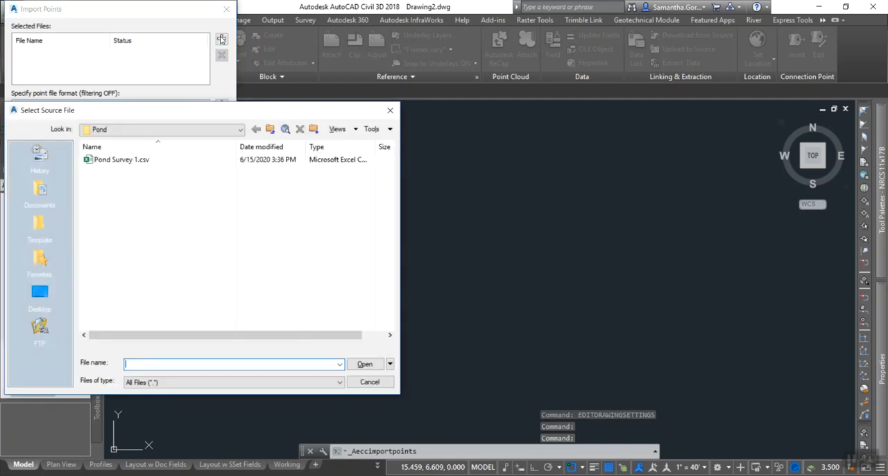
left_click(115, 160)
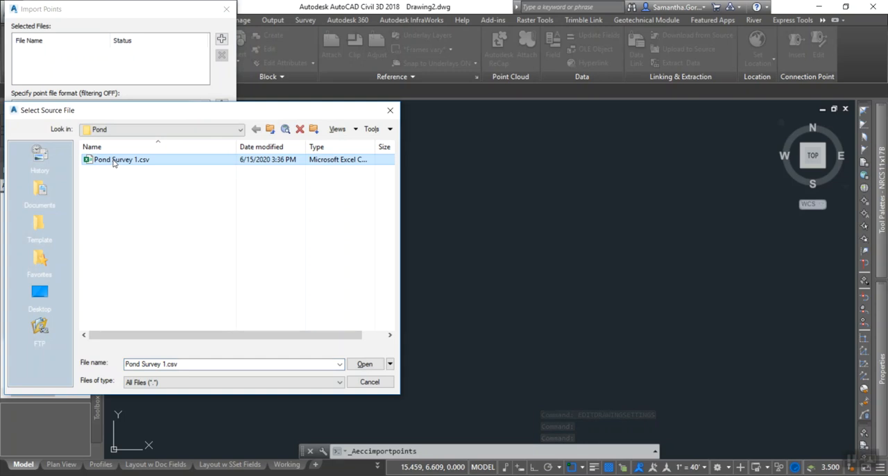
left_click(366, 364)
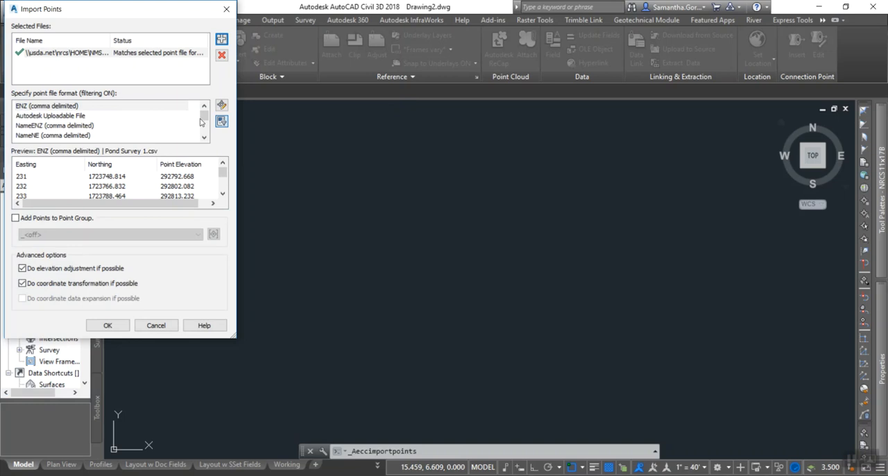
left_click_drag(203, 121, 205, 137)
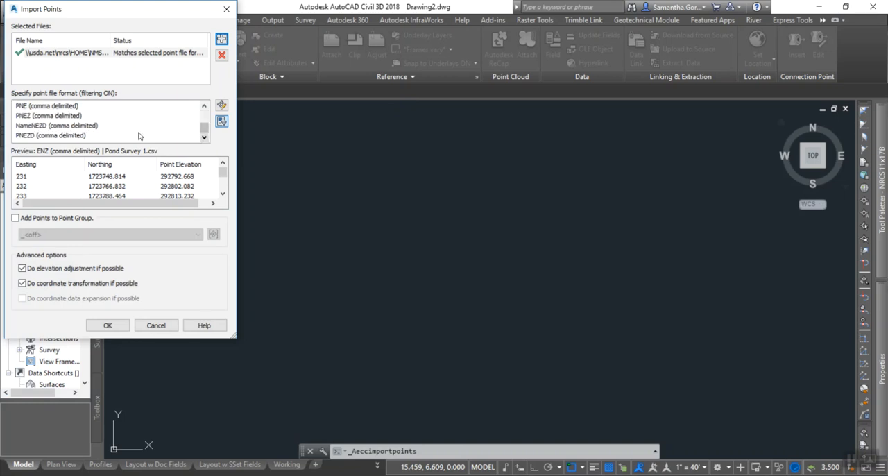
left_click(28, 137)
left_click(29, 137)
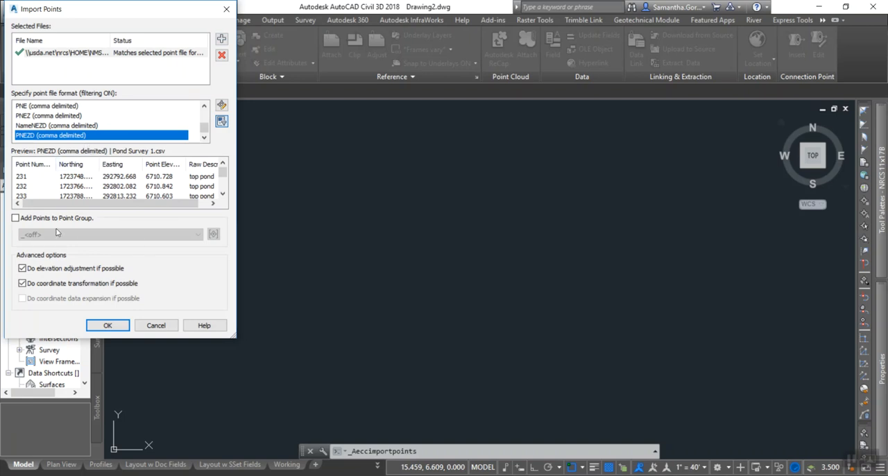
Import the points into a new point group named Pond Surface, using the name template for all duplicate point names.
left_click(15, 219)
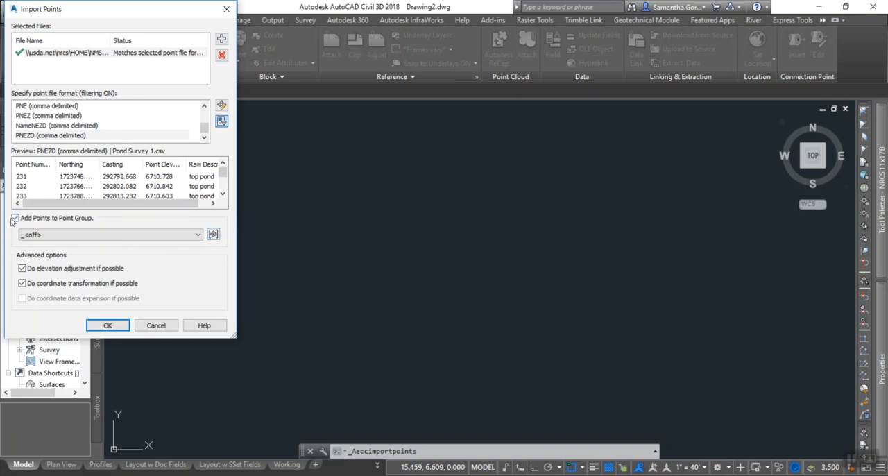
left_click(213, 236)
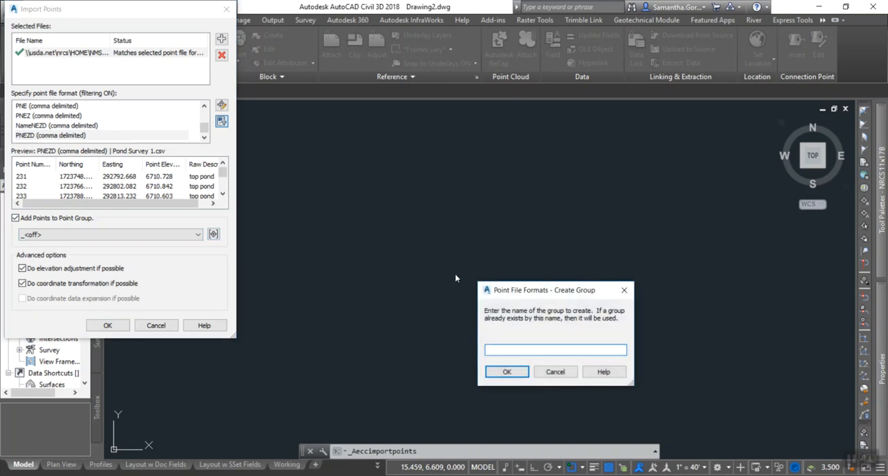
left_click_drag(527, 285, 412, 202)
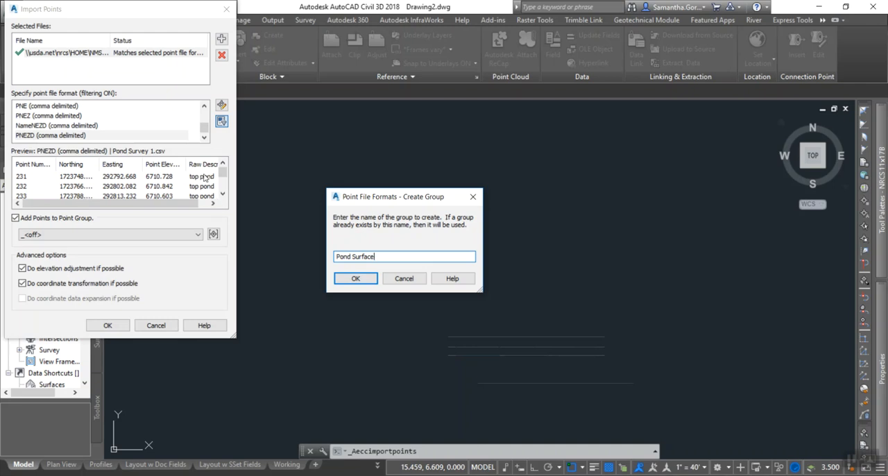
left_click(355, 279)
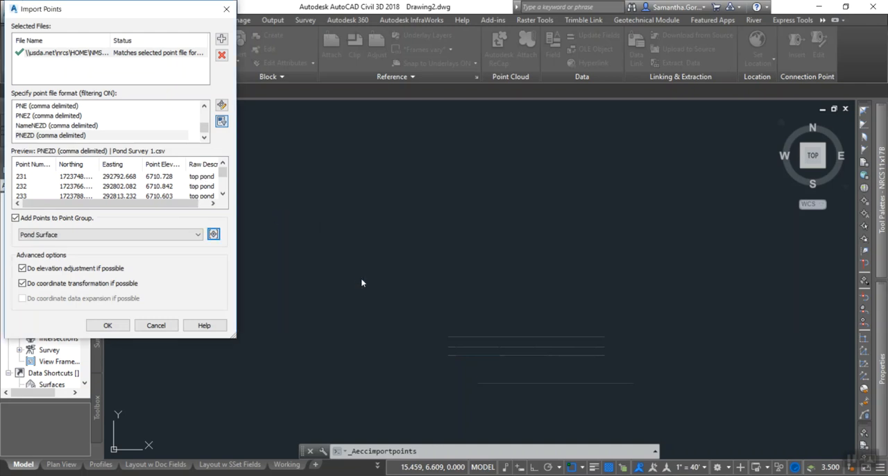
left_click(118, 325)
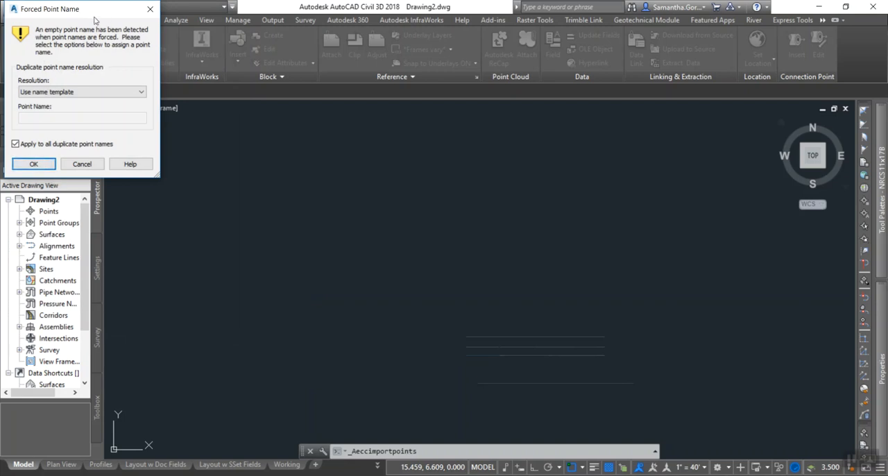
left_click(34, 166)
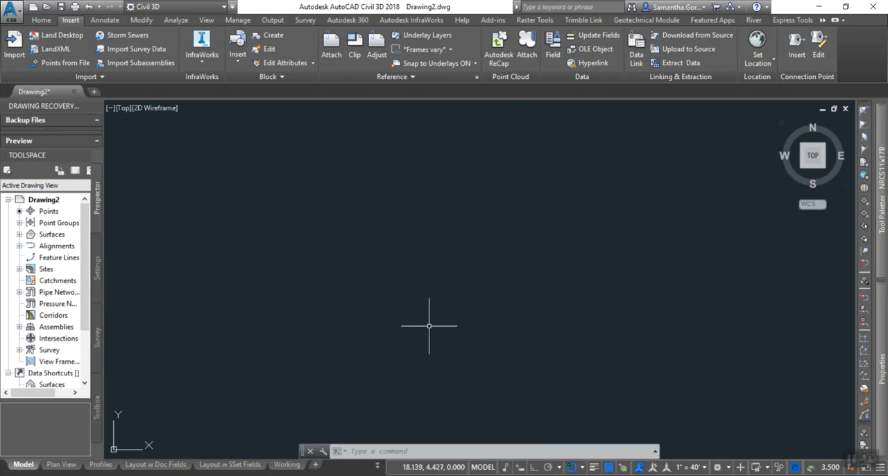
Display the aerial online map behind the full extent of the imported survey points.
type("ze")
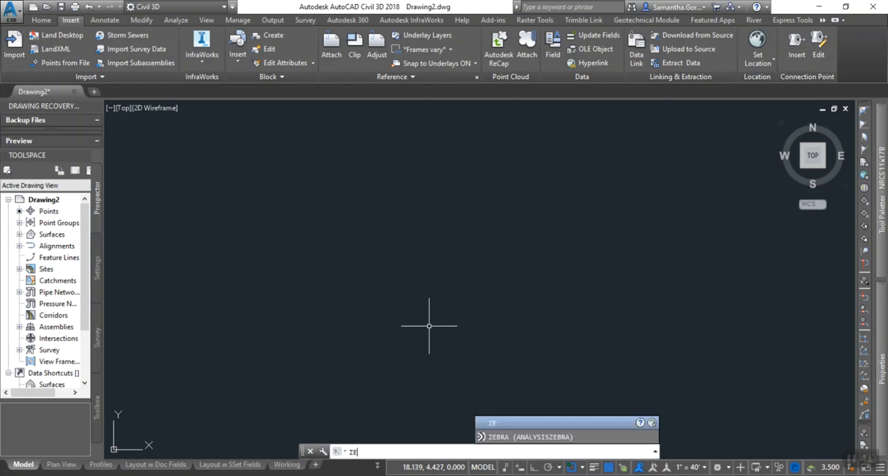
key("Return")
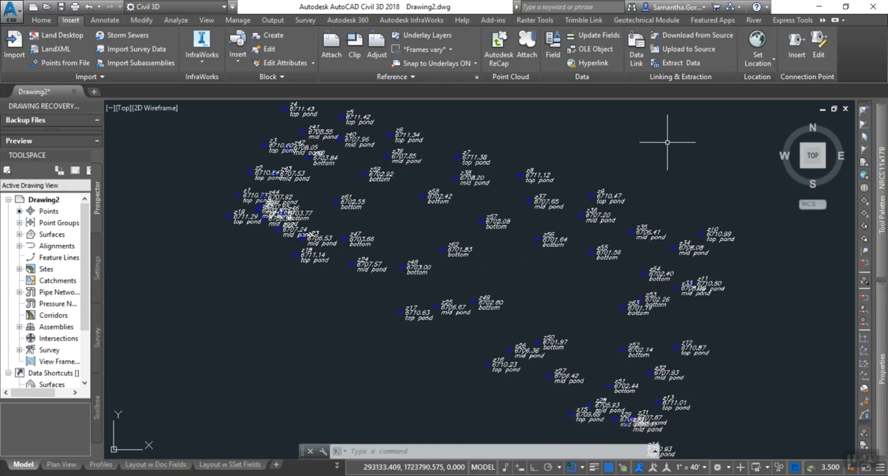
left_click(823, 21)
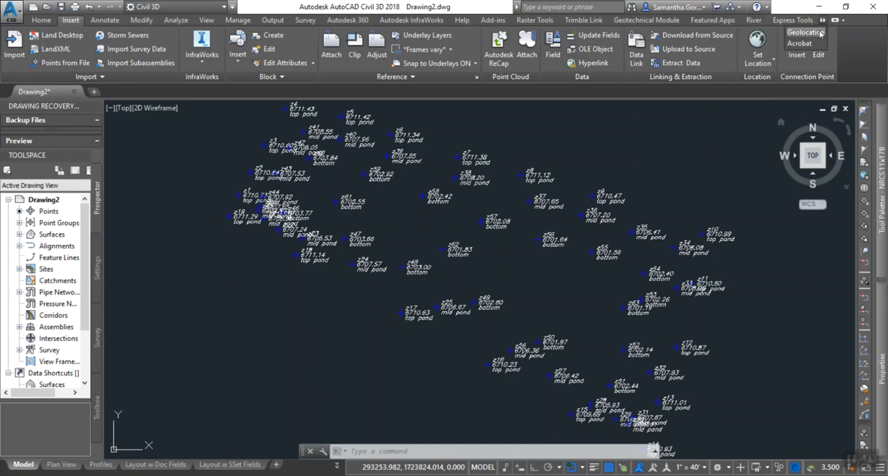
left_click(805, 33)
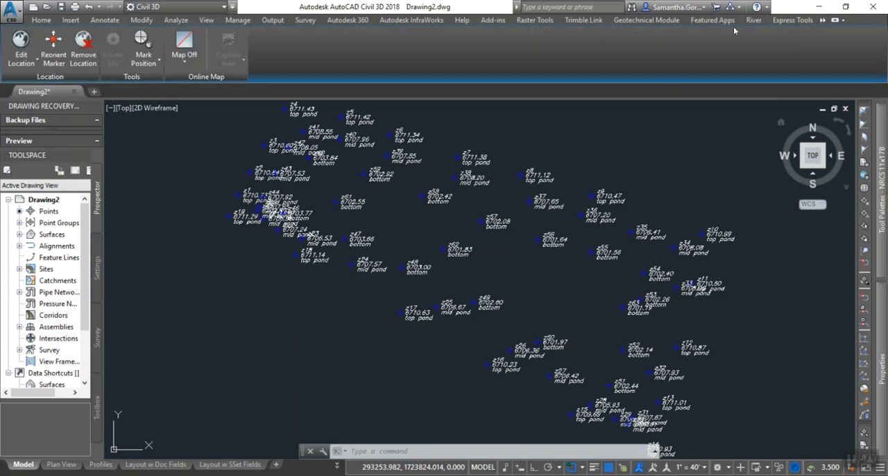
left_click(184, 56)
left_click(188, 83)
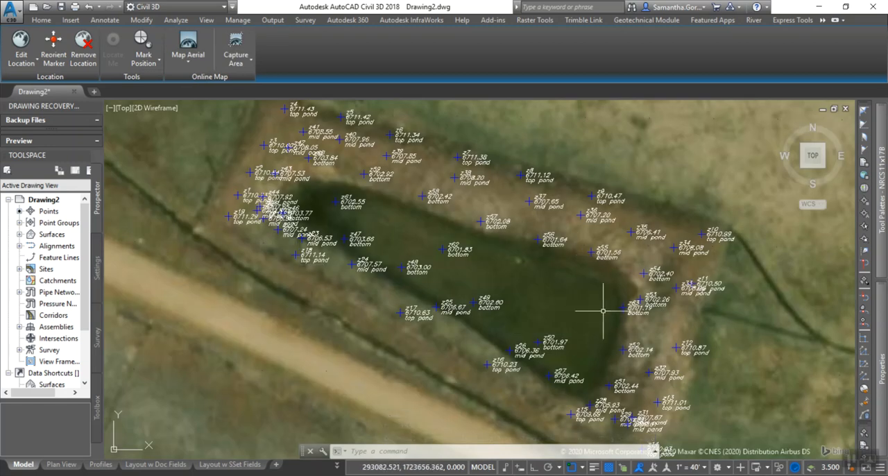
Check the survey points' location around the pond against the aerial imagery, and turn the online map off.
scroll(595, 310, "down", 3)
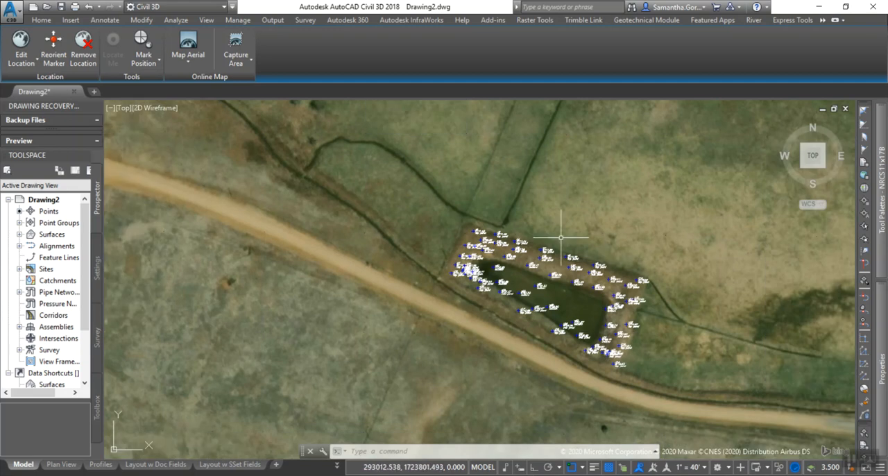
scroll(611, 351, "up", 2)
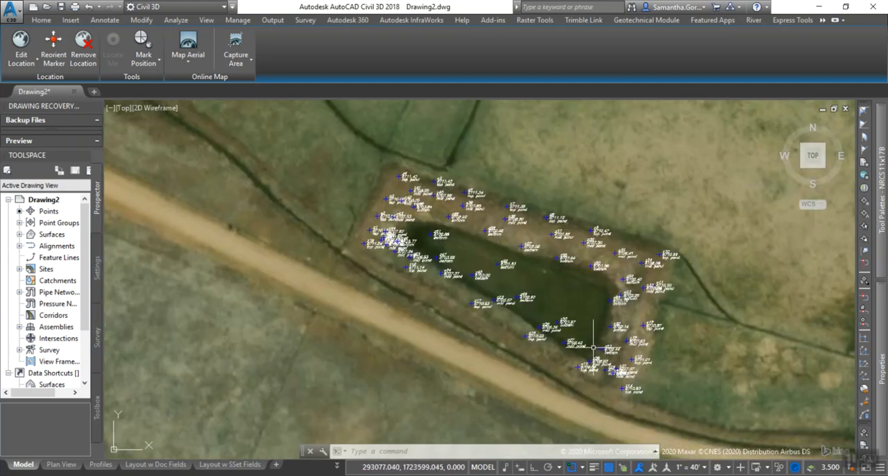
middle_click_drag(586, 347, 526, 295)
scroll(509, 257, "up", 2)
mouse_move(525, 257)
middle_mouse_down()
mouse_move(520, 240)
mouse_move(528, 293)
middle_mouse_up()
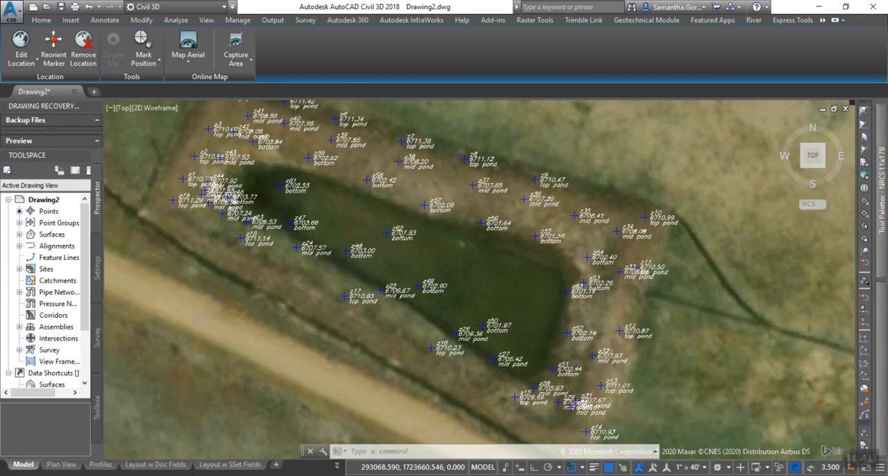
left_click(189, 63)
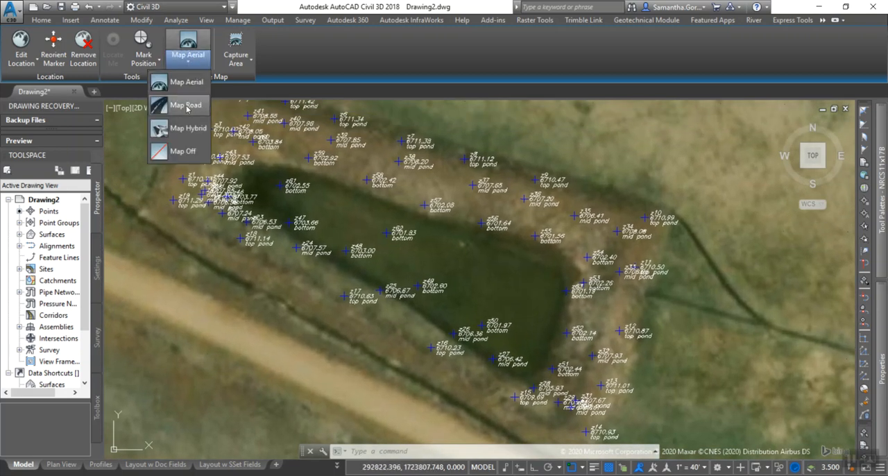
left_click(186, 151)
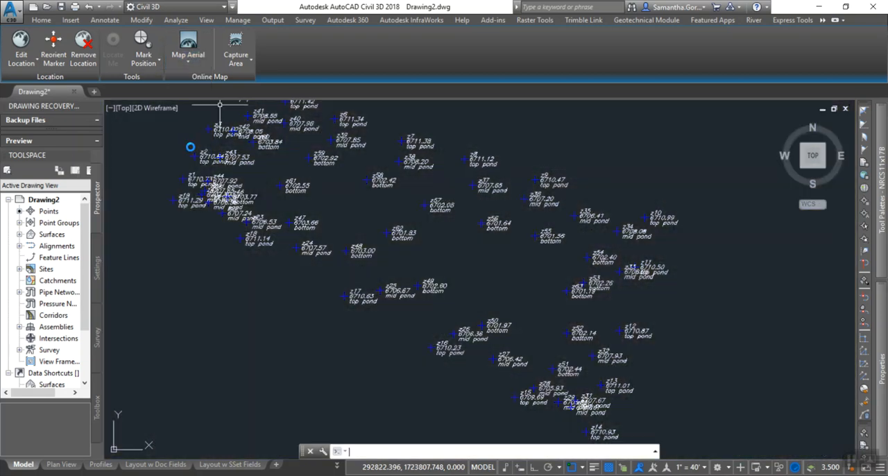
Set the annotation scale to 1" = 20' to shrink the point labels.
middle_click_drag(541, 322, 497, 263)
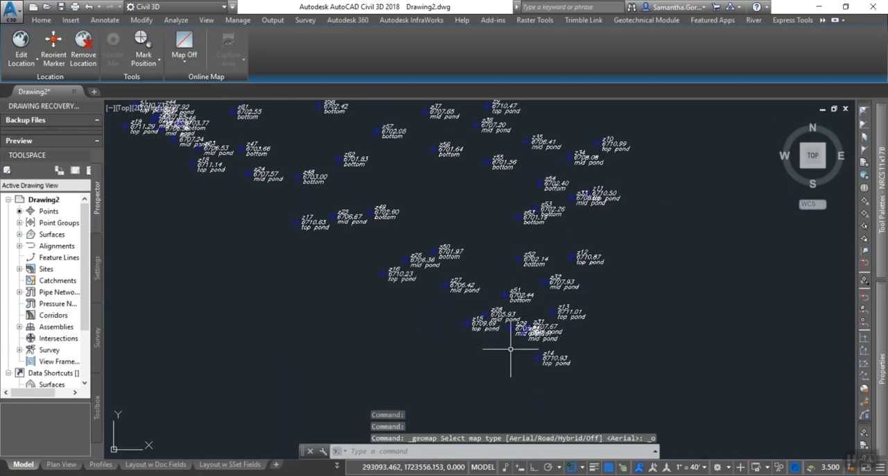
scroll(517, 358, "up", 3)
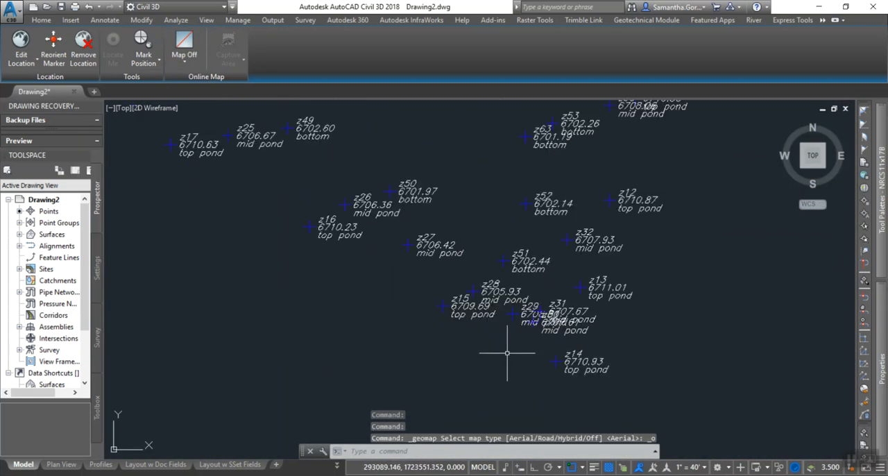
left_click(703, 468)
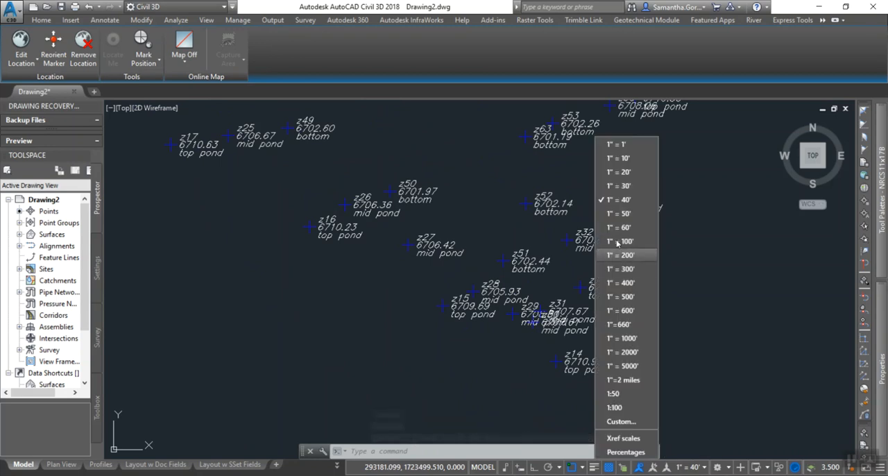
left_click(619, 172)
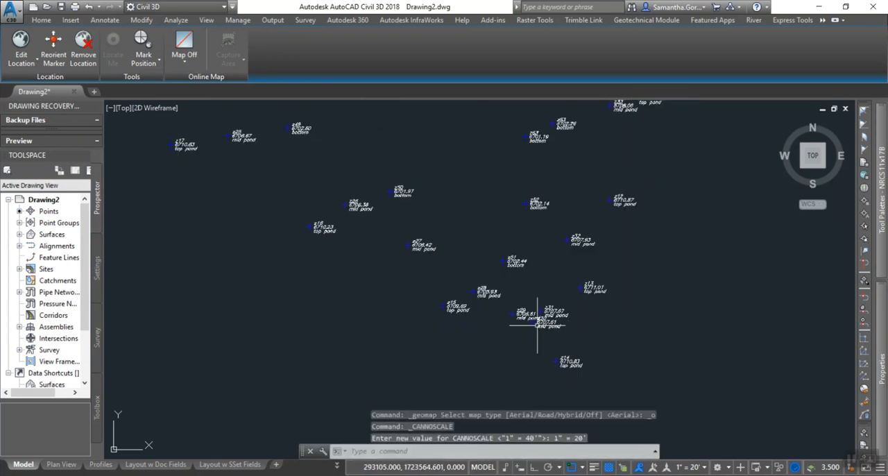
Display the aerial online map behind the full set of pond survey points again.
middle_click_drag(495, 220, 413, 339)
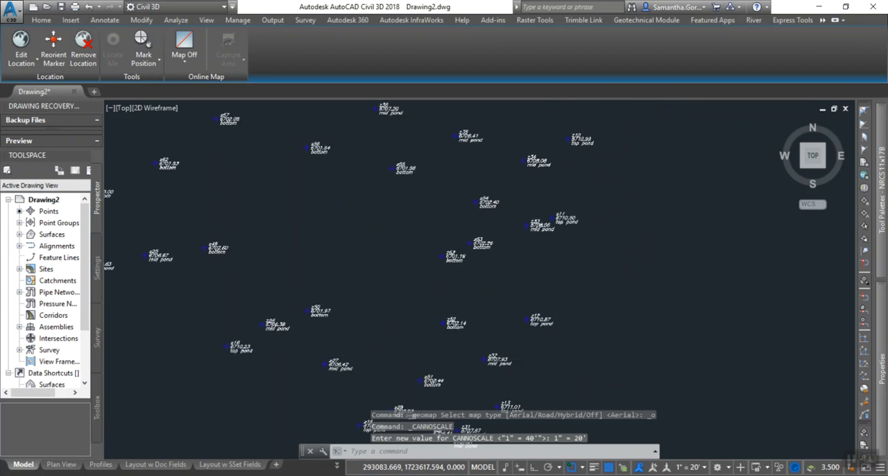
scroll(345, 246, "down", 5)
mouse_move(345, 246)
middle_mouse_down()
mouse_move(581, 280)
mouse_move(554, 271)
middle_mouse_up()
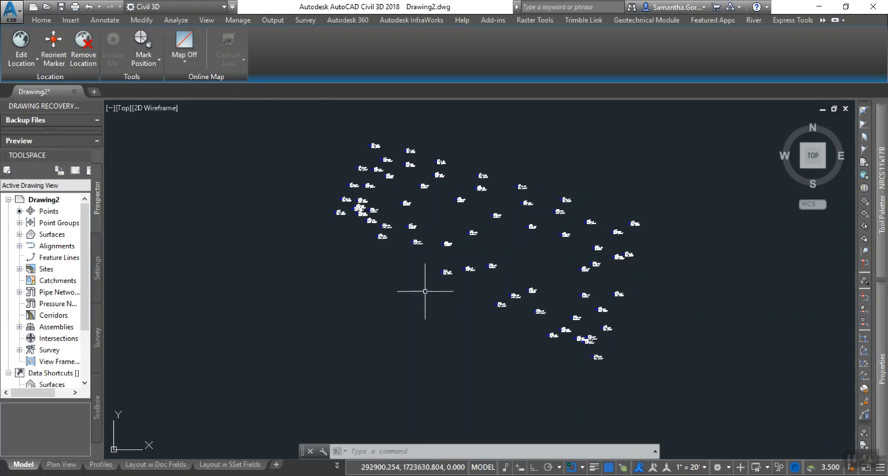
left_click(188, 61)
left_click(174, 86)
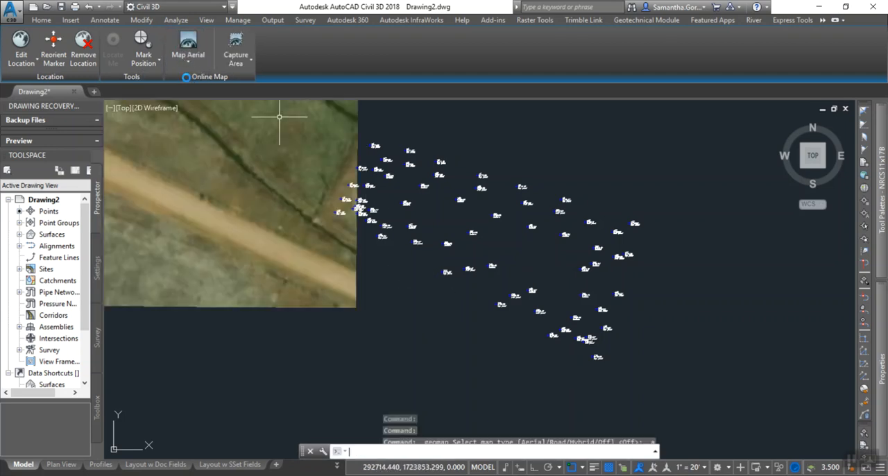
Inspect the point labels at the pond's southeast corner and western end against the aerial imagery.
scroll(472, 284, "up", 4)
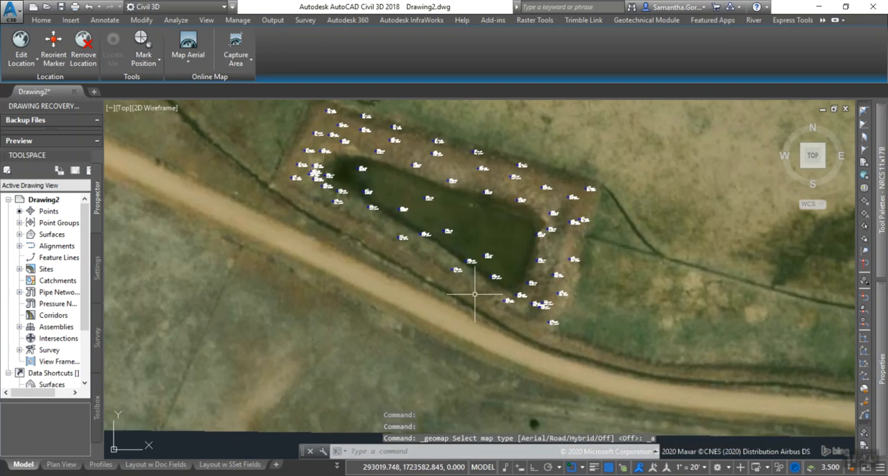
mouse_move(384, 250)
middle_mouse_down()
mouse_move(415, 321)
mouse_move(460, 318)
mouse_move(417, 302)
middle_mouse_up()
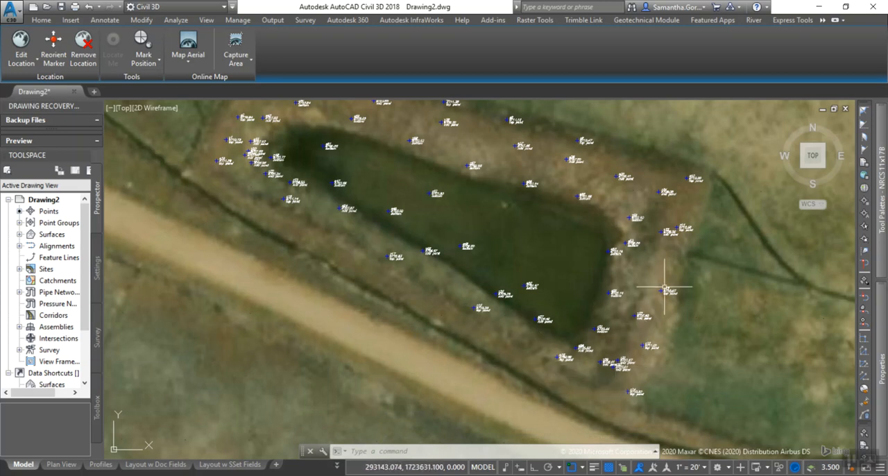
scroll(565, 370, "up", 4)
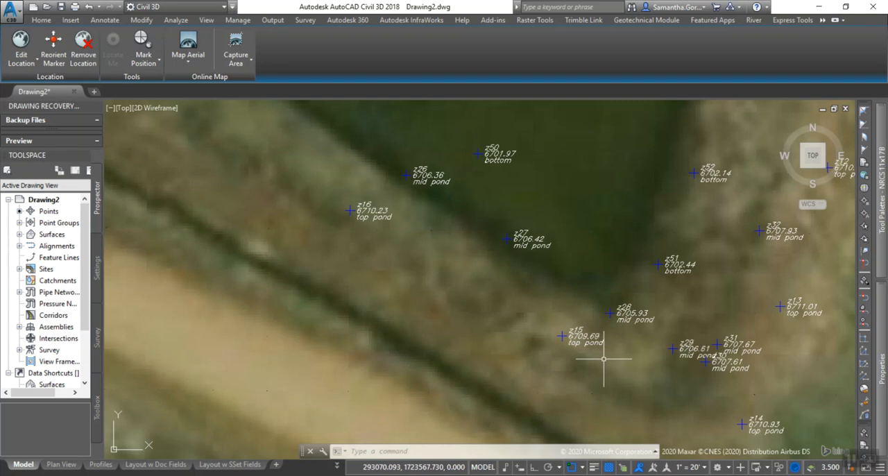
scroll(601, 359, "down", 5)
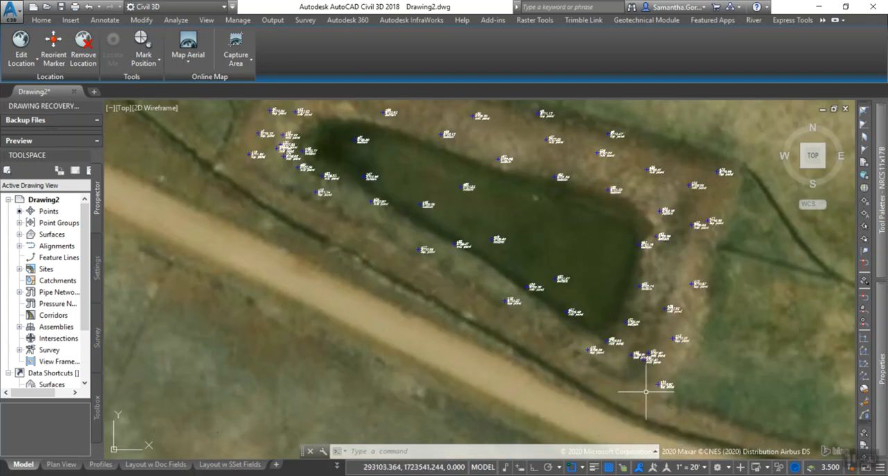
middle_click_drag(411, 130, 419, 179)
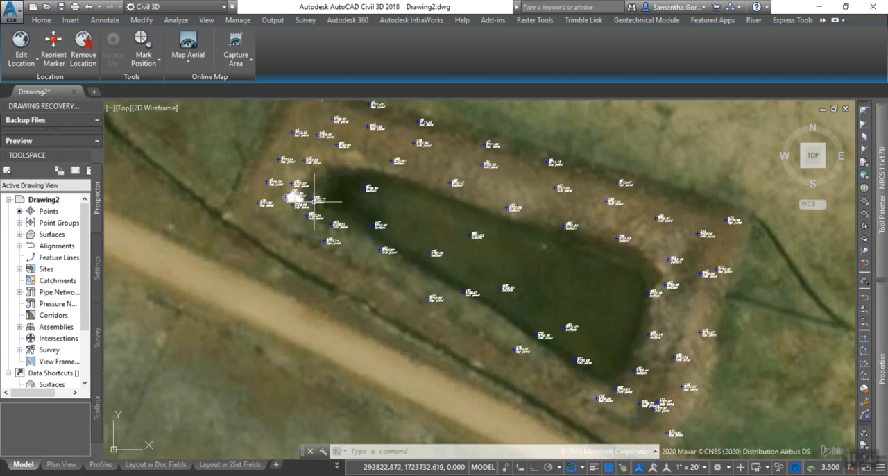
scroll(299, 199, "up", 5)
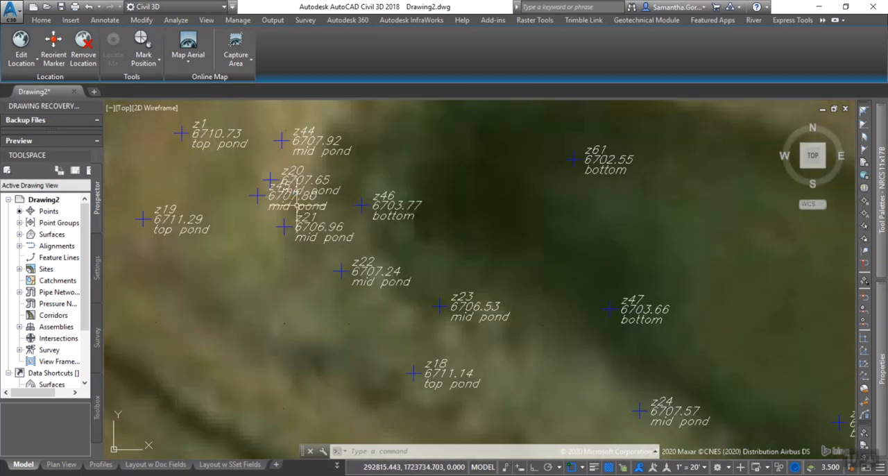
scroll(292, 199, "down", 2)
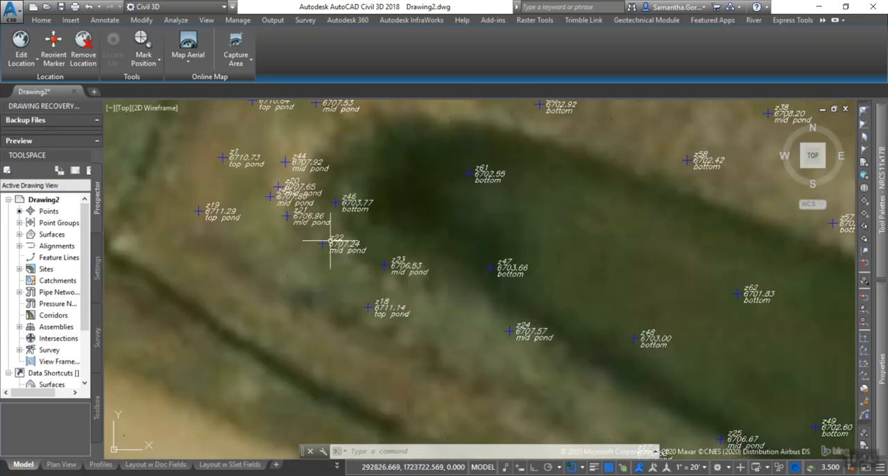
Examine the top pond, mid pond and bottom points along the banks and across the pond, and turn the online map off.
middle_click_drag(545, 367, 431, 231)
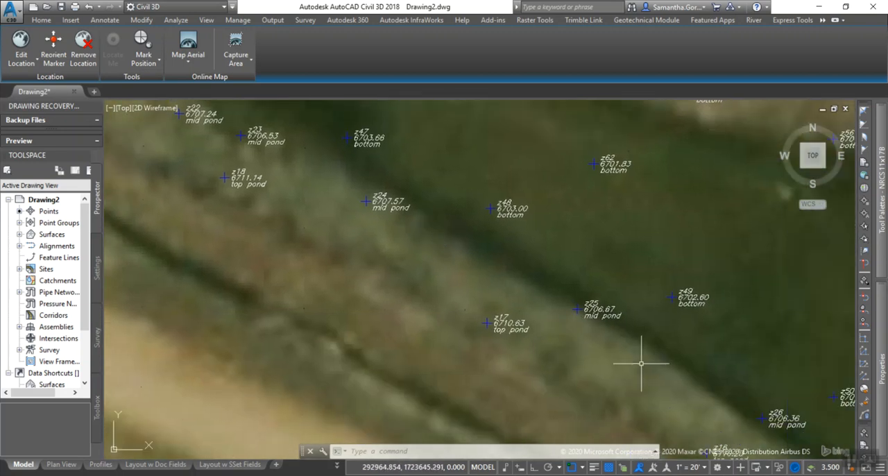
middle_click_drag(603, 255, 416, 222)
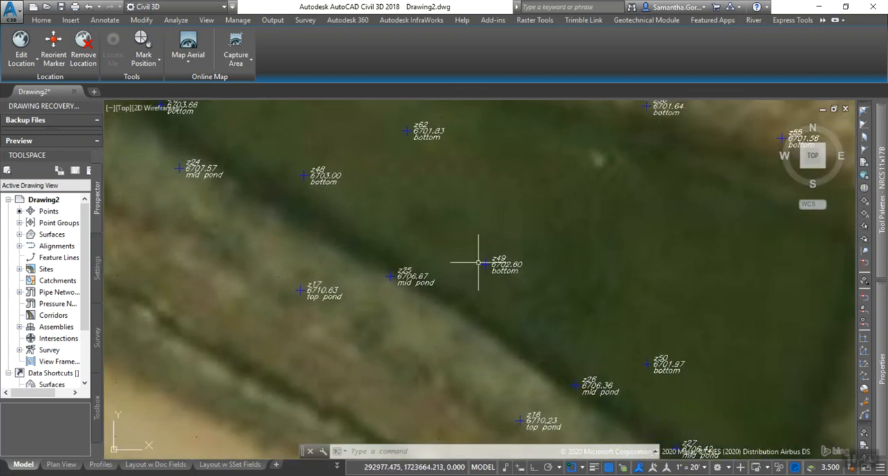
middle_click_drag(605, 358, 532, 327)
scroll(482, 312, "down", 2)
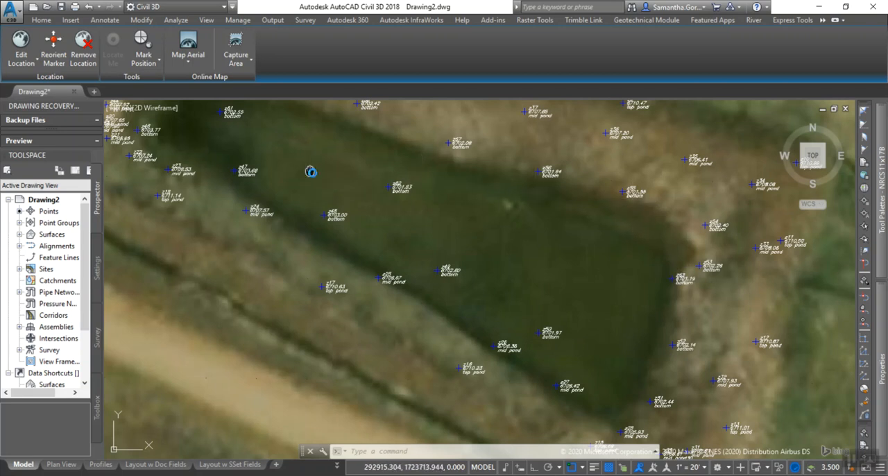
middle_click_drag(310, 171, 390, 183)
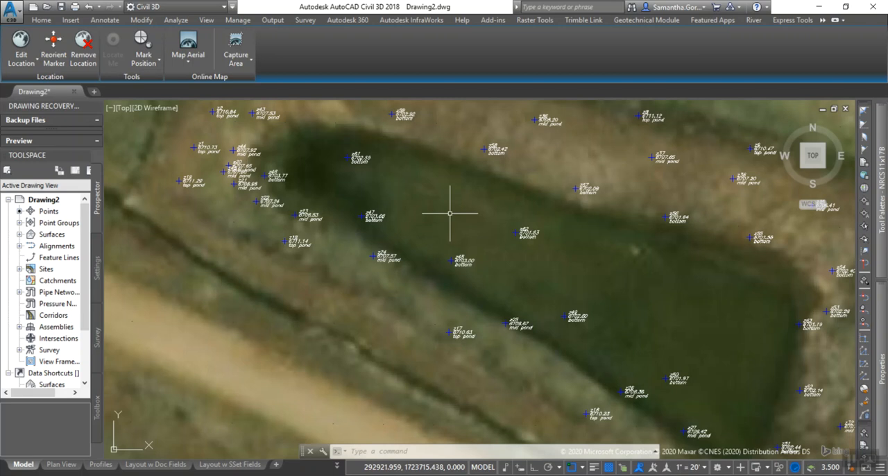
middle_click_drag(559, 298, 490, 261)
scroll(490, 261, "down", 3)
middle_click_drag(525, 284, 449, 264)
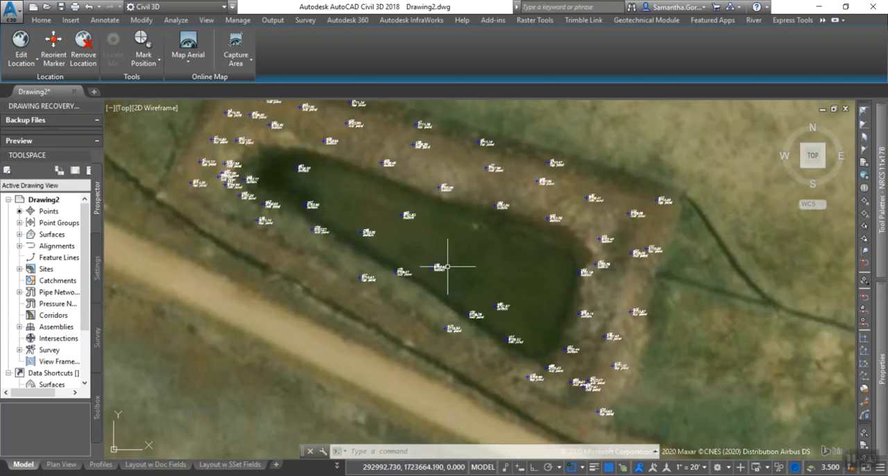
middle_click_drag(339, 268, 348, 302)
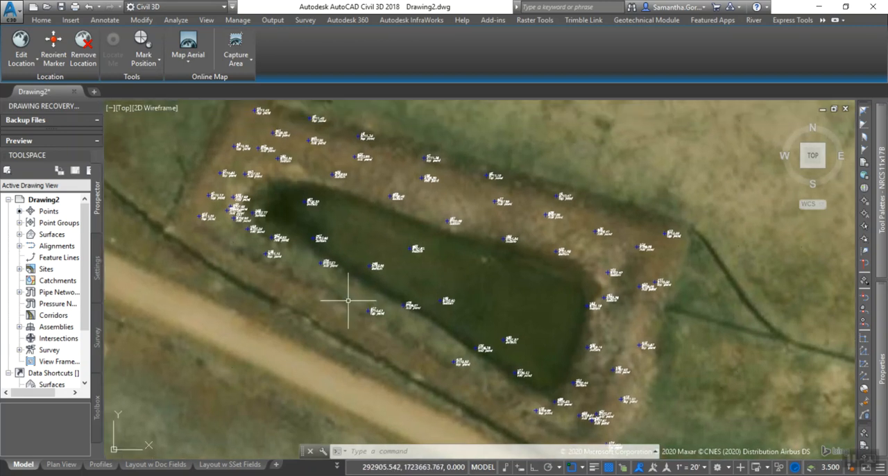
left_click(189, 59)
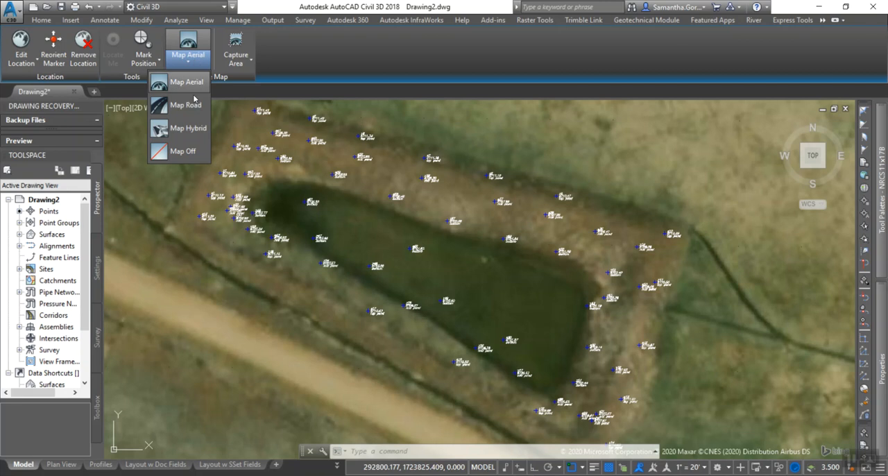
left_click(184, 152)
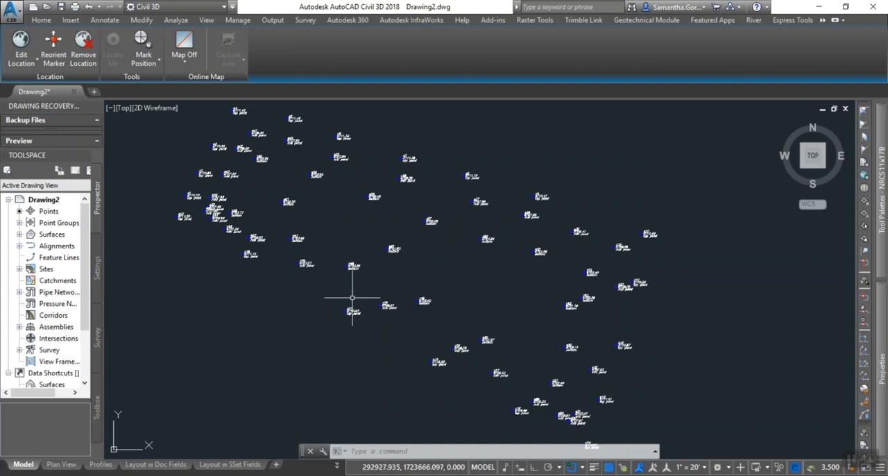
Start a 3D polyline (3DPOLY) along the top of the pond, snapping from point z14 to point z13.
middle_click_drag(479, 373, 476, 357)
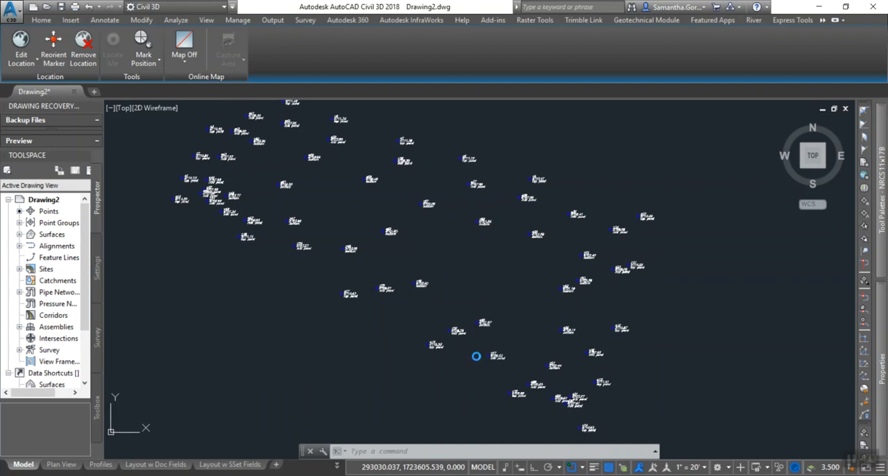
scroll(434, 341, "up", 3)
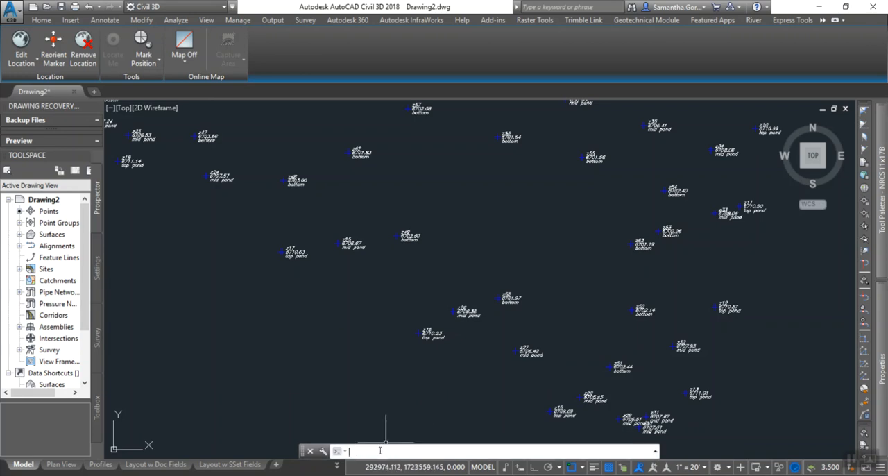
type("dpoly")
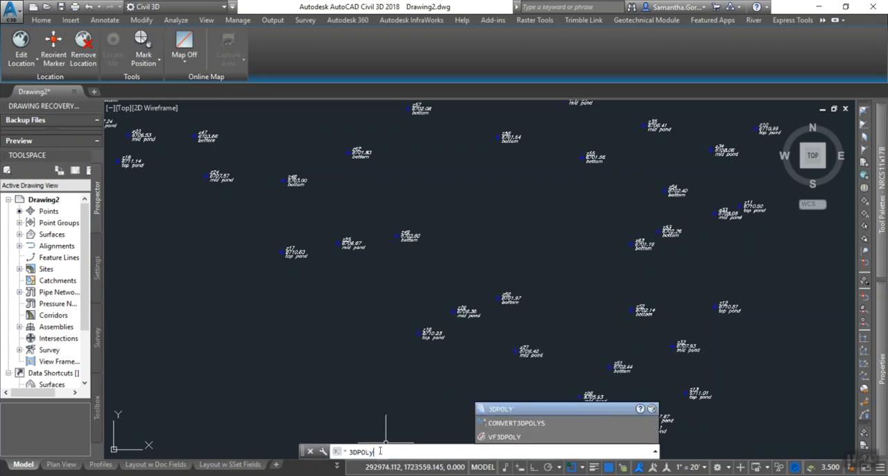
key("Return")
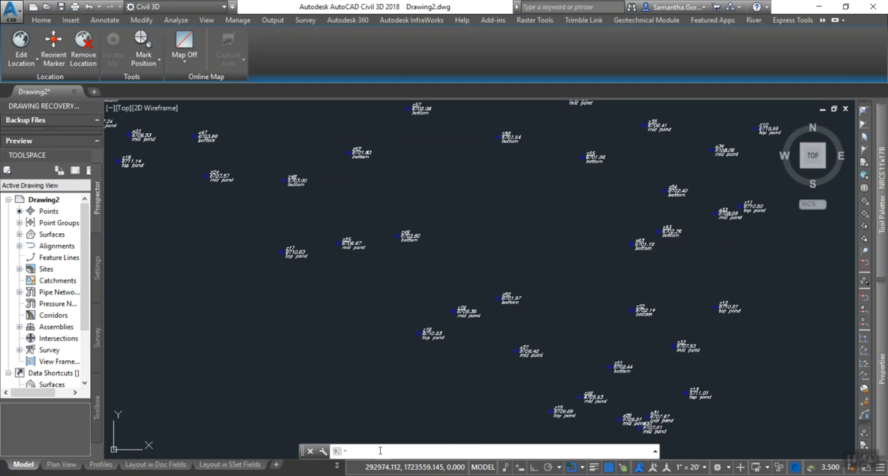
mouse_move(485, 397)
middle_mouse_down()
mouse_move(410, 337)
mouse_move(289, 286)
middle_mouse_up()
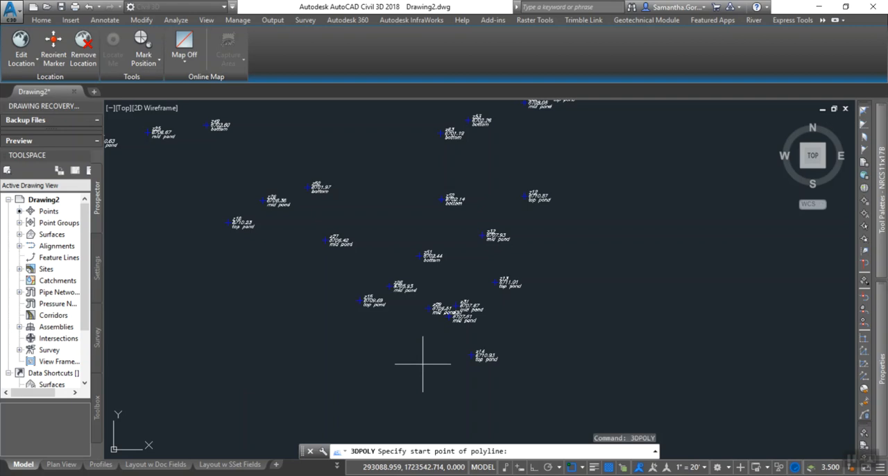
scroll(439, 365, "up", 4)
middle_click_drag(511, 367, 454, 401)
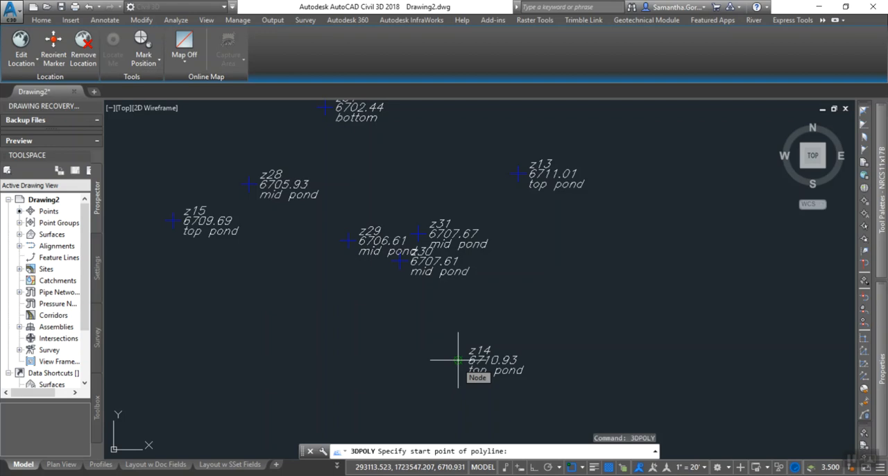
left_click(458, 361)
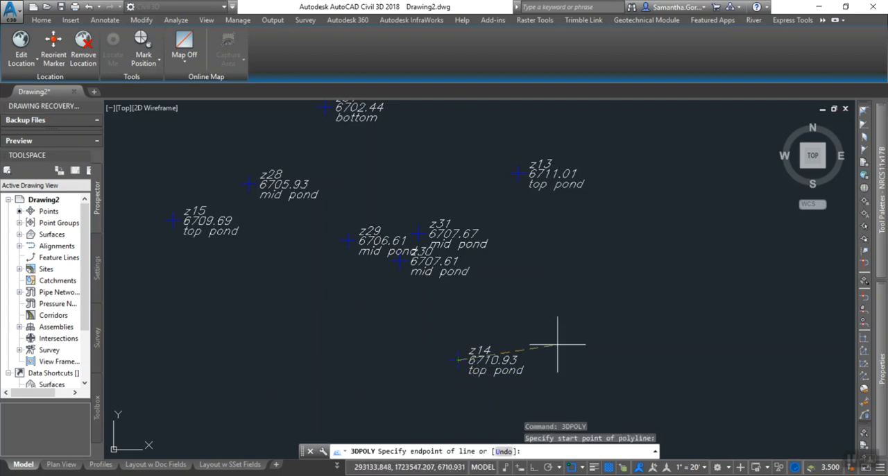
left_click(518, 174)
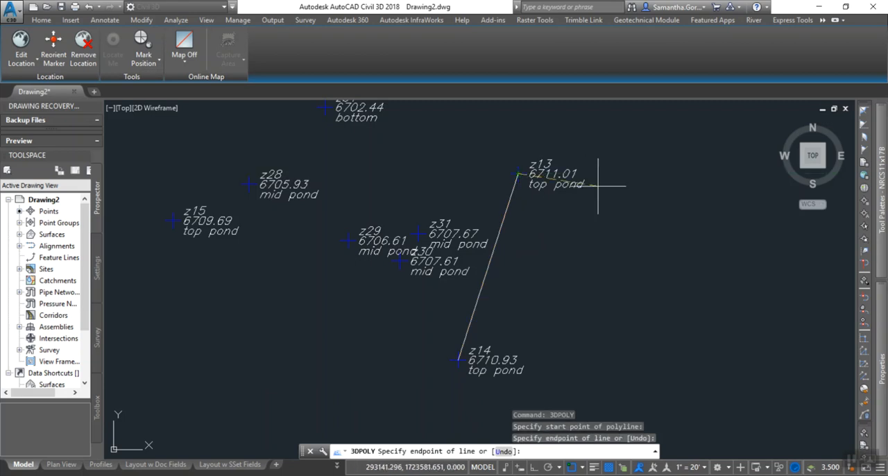
Continue the 3D polyline up the pond's east side through top pond points z12, z11 and z10.
middle_click_drag(572, 203, 574, 299)
middle_click_drag(619, 249, 561, 290)
middle_click_drag(530, 218, 511, 292)
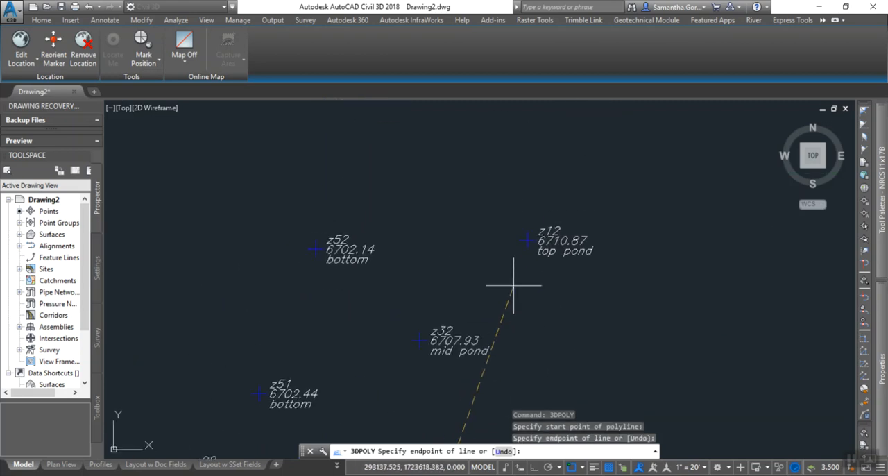
left_click(527, 240)
scroll(568, 203, "down", 4)
middle_click_drag(571, 195, 544, 309)
scroll(539, 263, "up", 2)
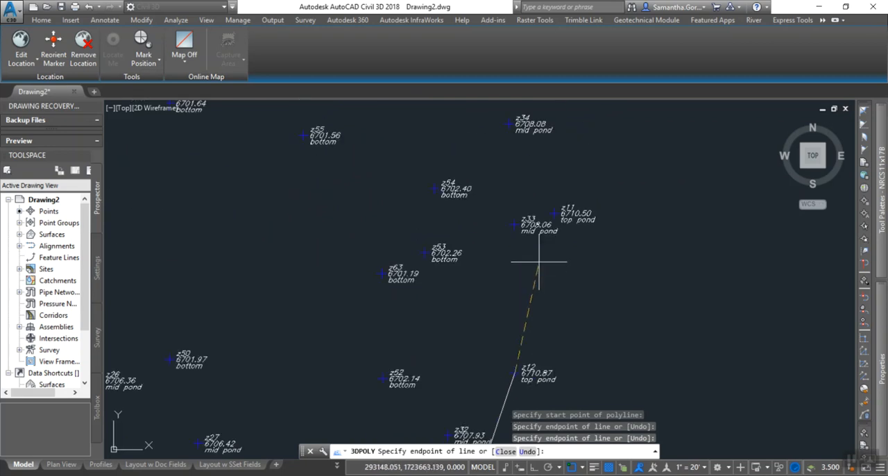
left_click(553, 214)
middle_click_drag(590, 159, 559, 322)
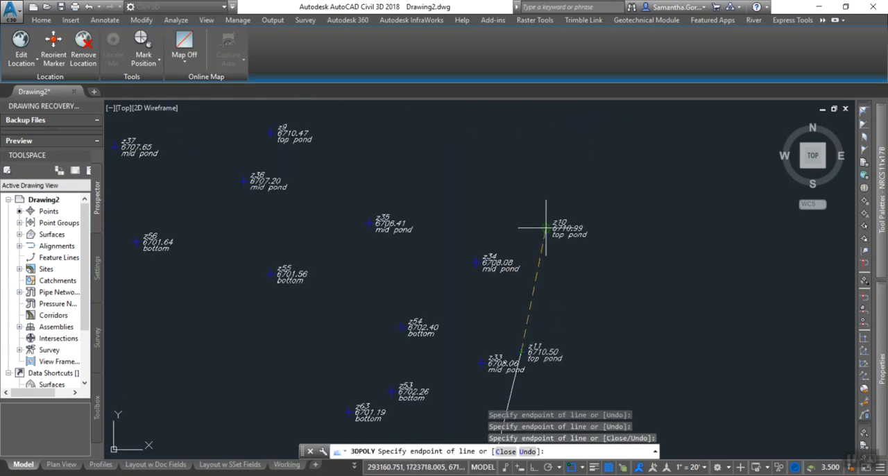
left_click(545, 227)
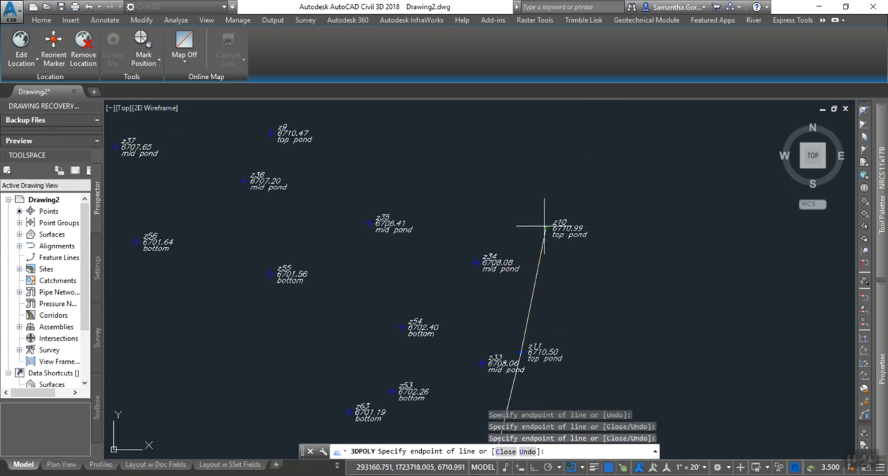
Extend the 3D polyline along the pond's north side through top pond points z9, z8, z7 and z6.
left_click(271, 132)
middle_click_drag(252, 179, 509, 319)
left_click(322, 233)
left_click(161, 186)
middle_click_drag(179, 206, 415, 222)
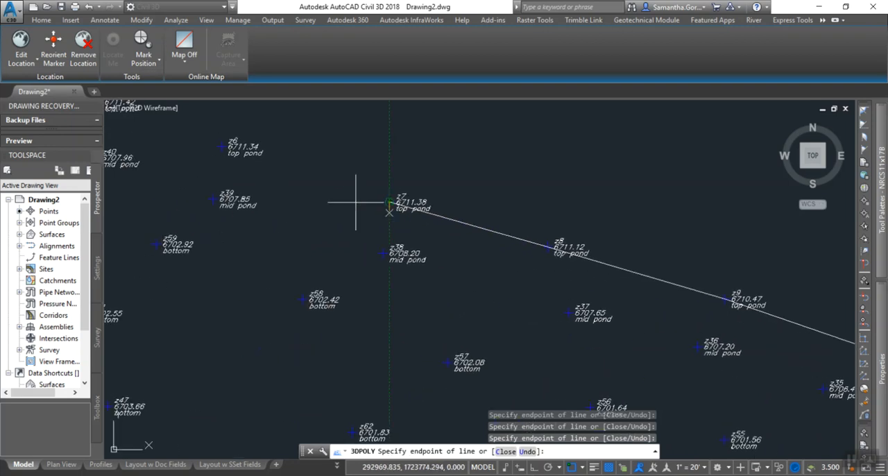
left_click(221, 146)
Extend the 3D polyline around the pond's northwest corner through top pond points z5, z4 and z3.
middle_click_drag(188, 175, 341, 284)
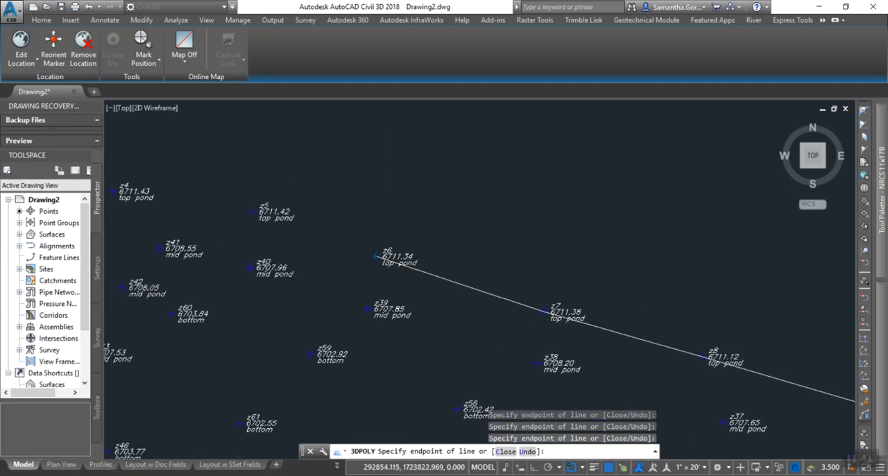
scroll(244, 208, "up", 2)
left_click(244, 206)
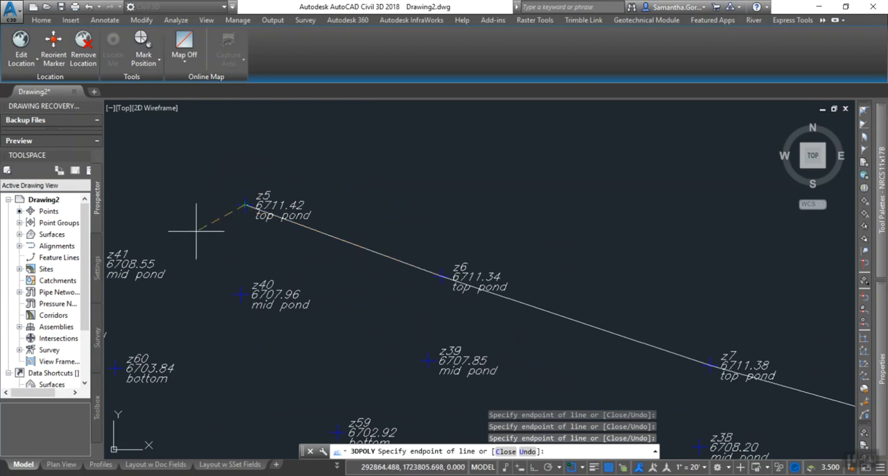
middle_click_drag(205, 231, 436, 297)
left_click(261, 240)
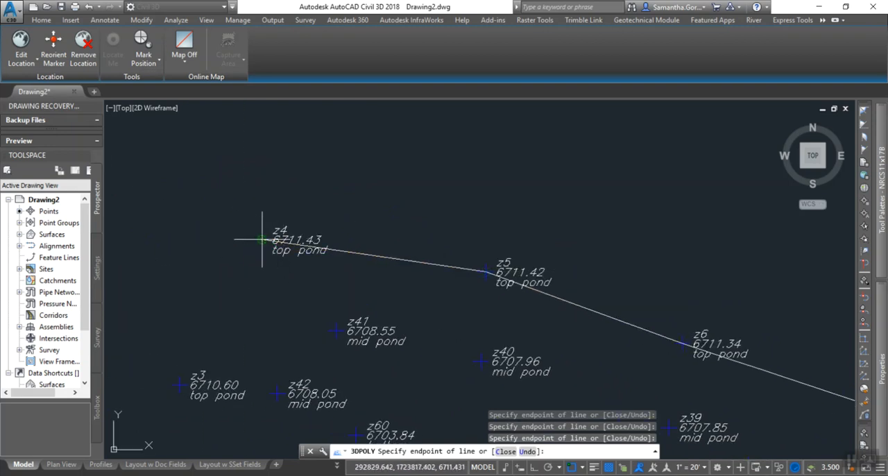
left_click(180, 385)
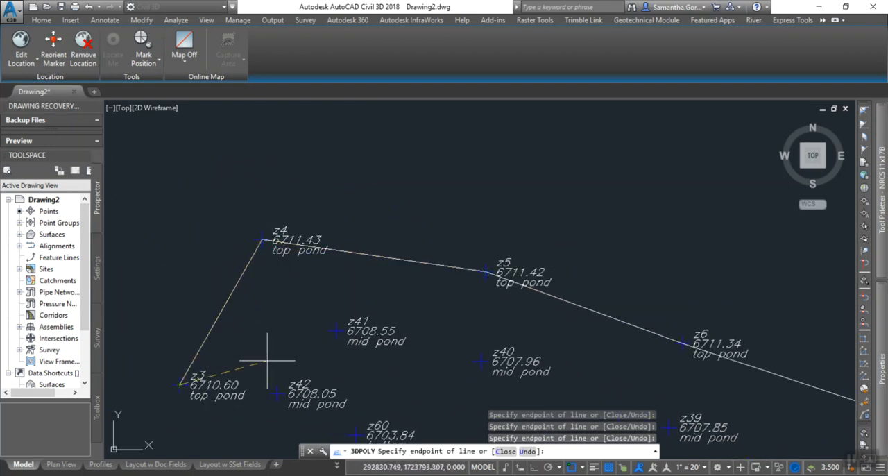
Continue the 3D polyline down the pond's west side through top pond points z2, z1 and z19.
middle_click_drag(268, 356, 327, 232)
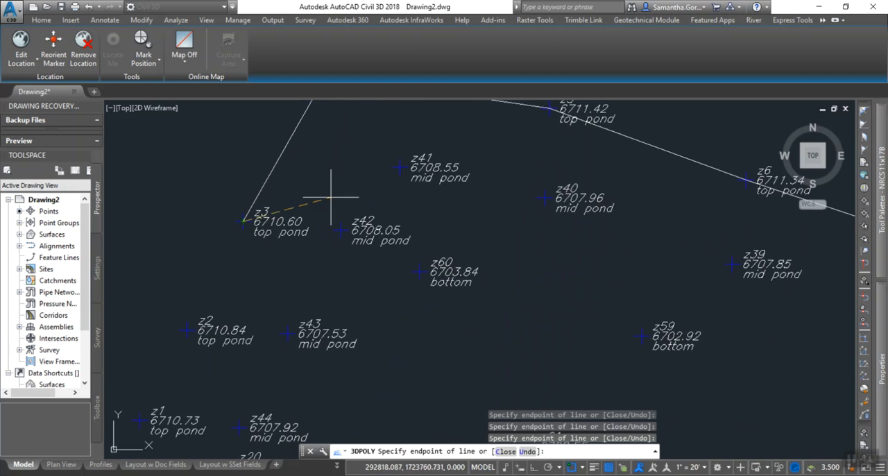
left_click(142, 420)
middle_click_drag(208, 410, 314, 236)
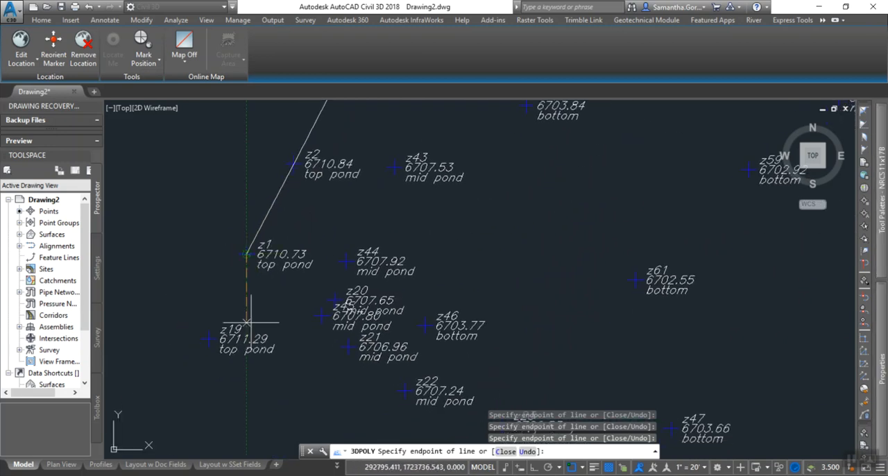
left_click(209, 338)
Extend the 3D polyline along the pond's south side through top pond points z18 and z17.
middle_click_drag(293, 319, 356, 201)
scroll(334, 286, "down", 2)
middle_click_drag(418, 364, 289, 308)
scroll(298, 302, "up", 2)
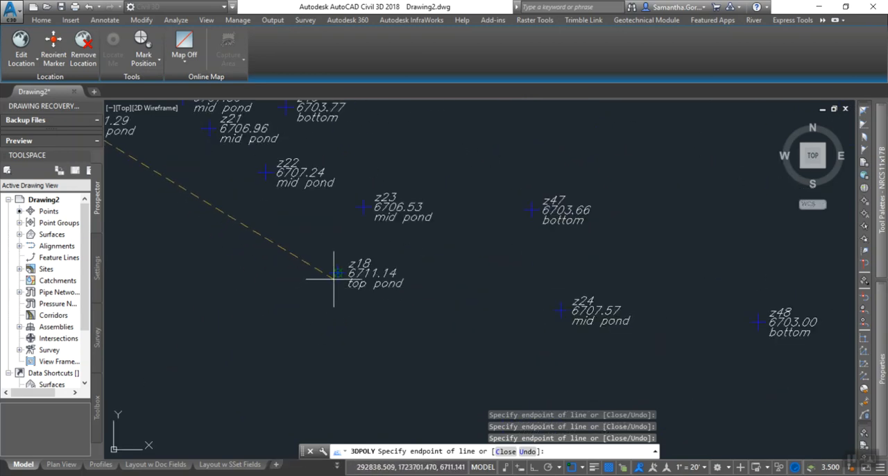
left_click(338, 275)
middle_click_drag(535, 355, 379, 225)
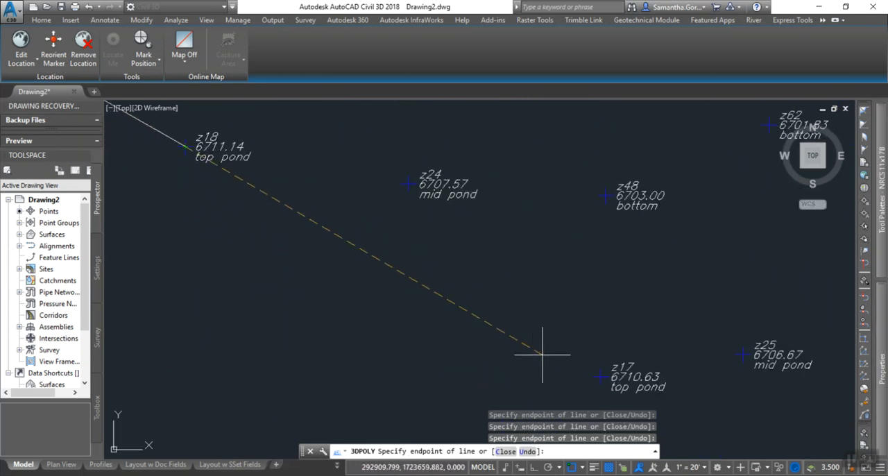
left_click(595, 376)
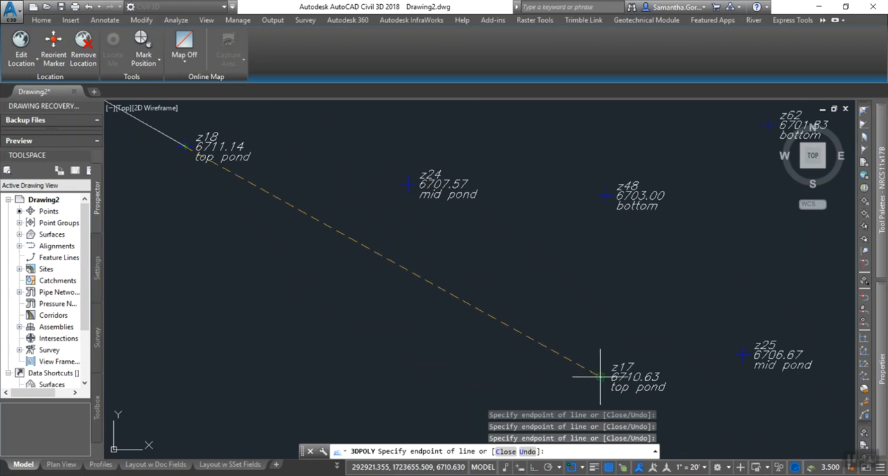
Run the 3D polyline through top pond points z16 and z15 back to z14 and close it.
middle_click_drag(684, 416, 367, 200)
left_click(608, 371)
mouse_move(709, 417)
middle_mouse_down()
mouse_move(664, 371)
mouse_move(413, 226)
middle_mouse_up()
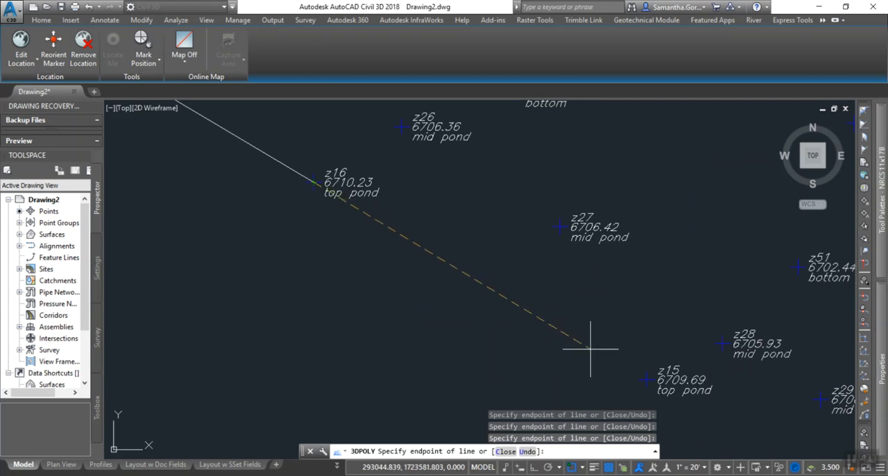
left_click(643, 379)
middle_click_drag(643, 380, 407, 182)
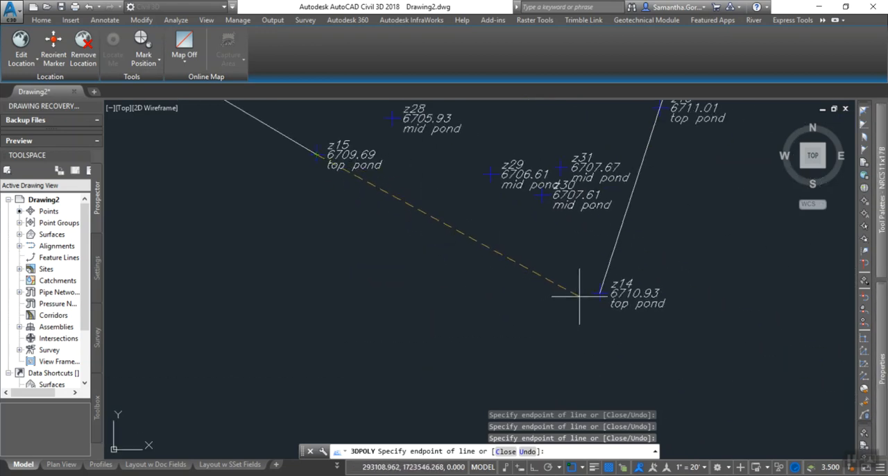
left_click(600, 293)
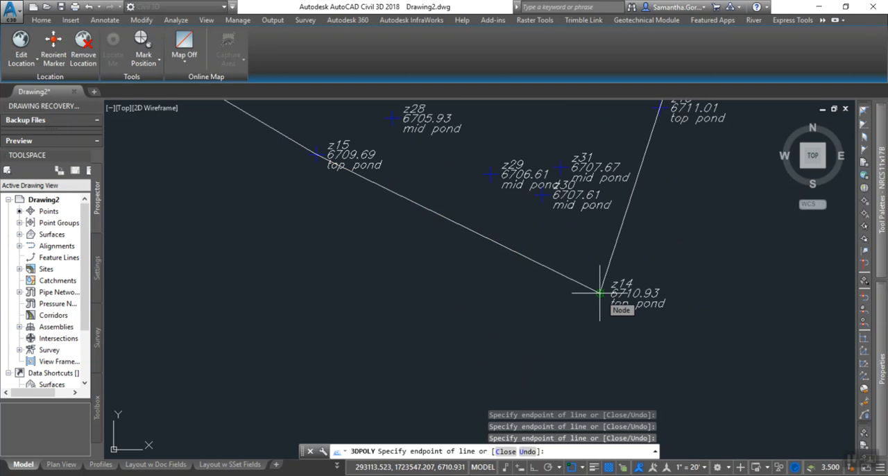
type("c")
key("Return")
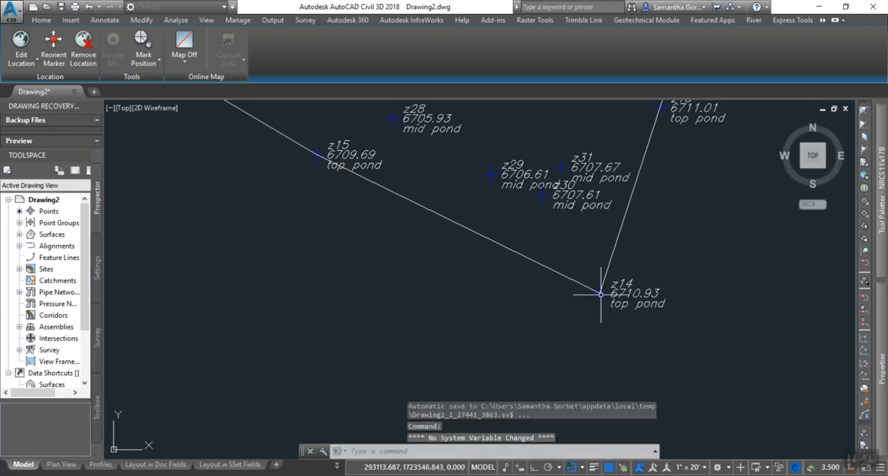
Start a polyline (PLINE) in the empty area east of the pond and draw a horizontal first segment with Ortho on.
scroll(533, 297, "down", 1)
scroll(530, 295, "down", 3)
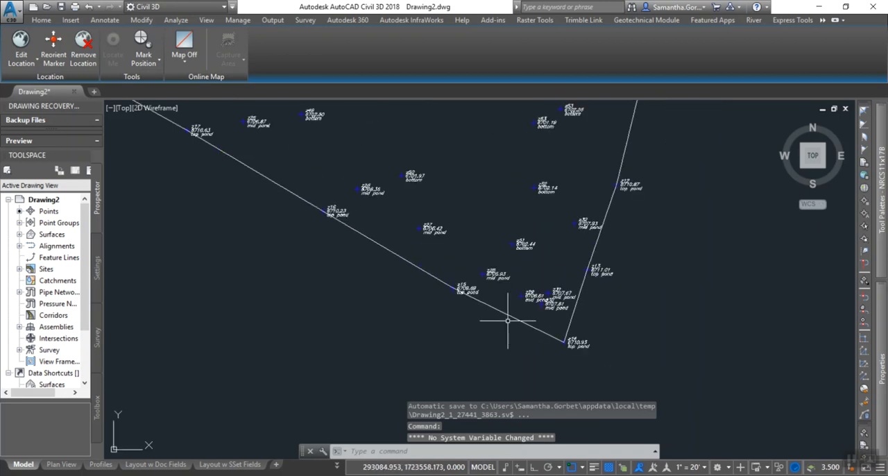
scroll(341, 318, "down", 2)
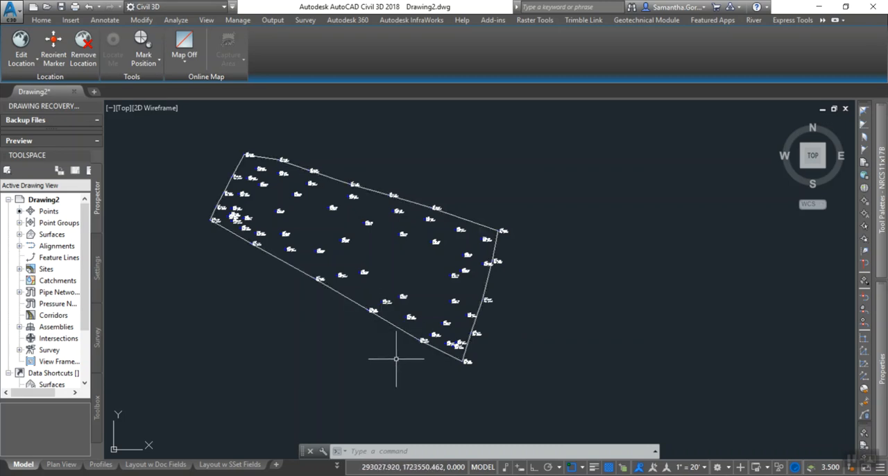
middle_click_drag(355, 355, 278, 357)
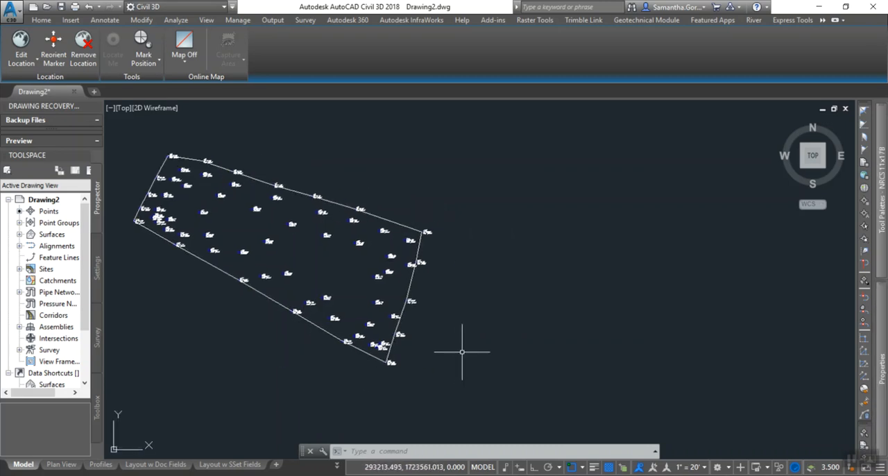
type("p1")
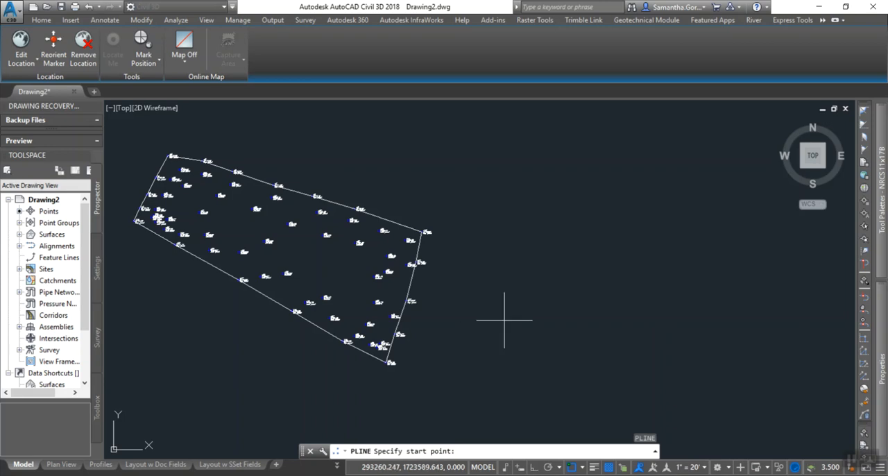
mouse_move(618, 315)
middle_mouse_down()
mouse_move(365, 323)
mouse_move(295, 351)
middle_mouse_up()
scroll(486, 307, "down", 2)
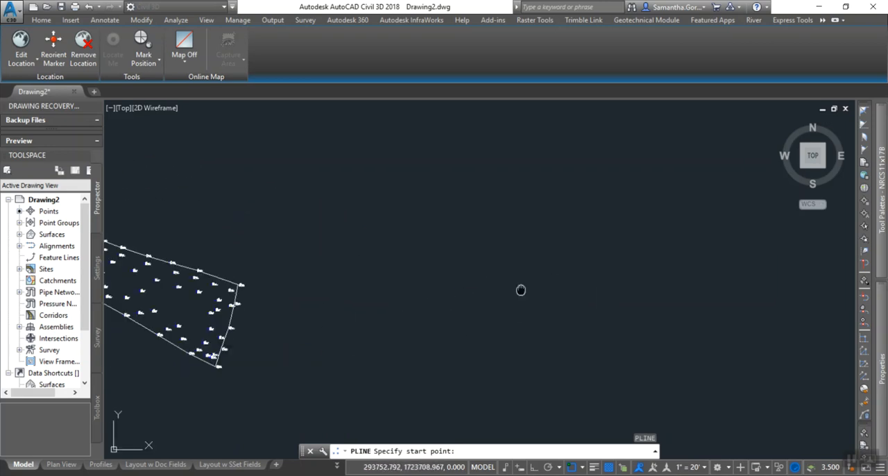
middle_click_drag(527, 262, 512, 295)
middle_click_drag(600, 269, 435, 264)
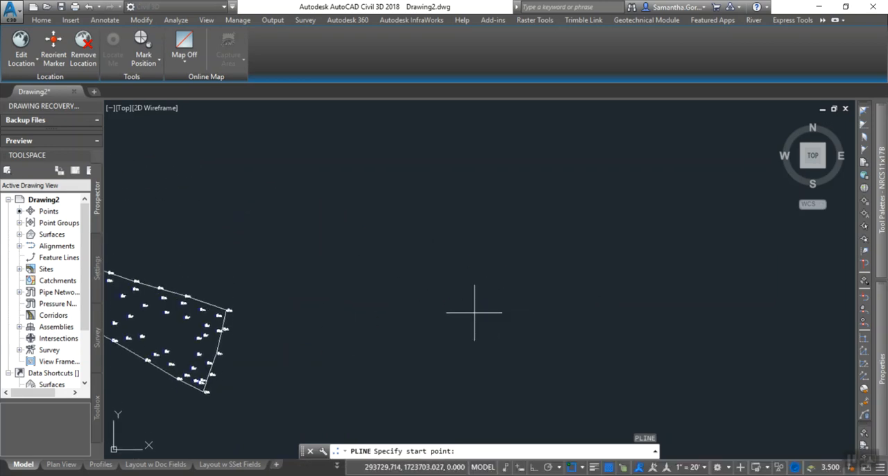
scroll(468, 309, "up", 3)
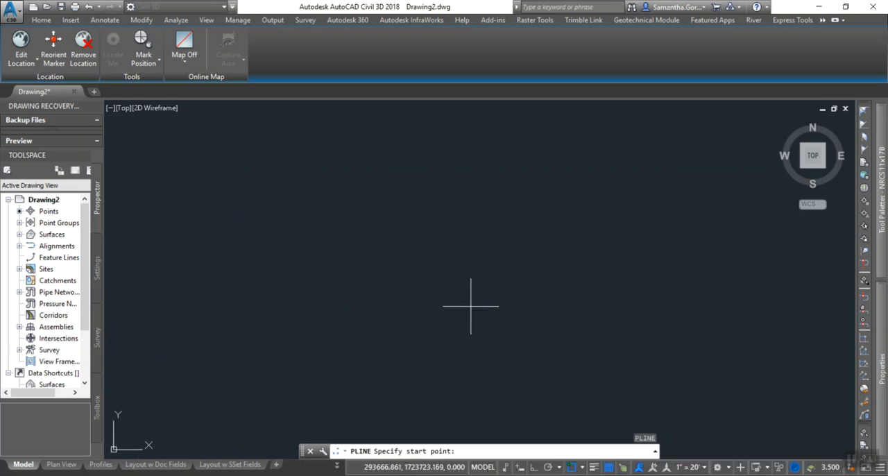
left_click(278, 316)
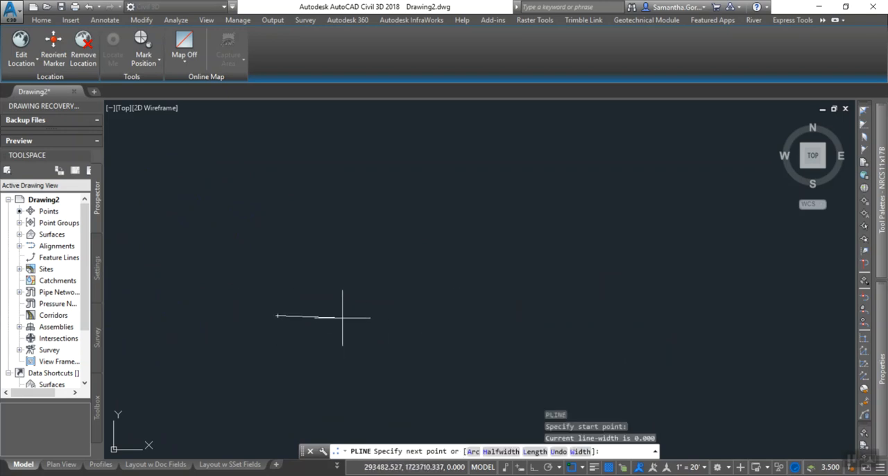
left_click(539, 467)
left_click(422, 315)
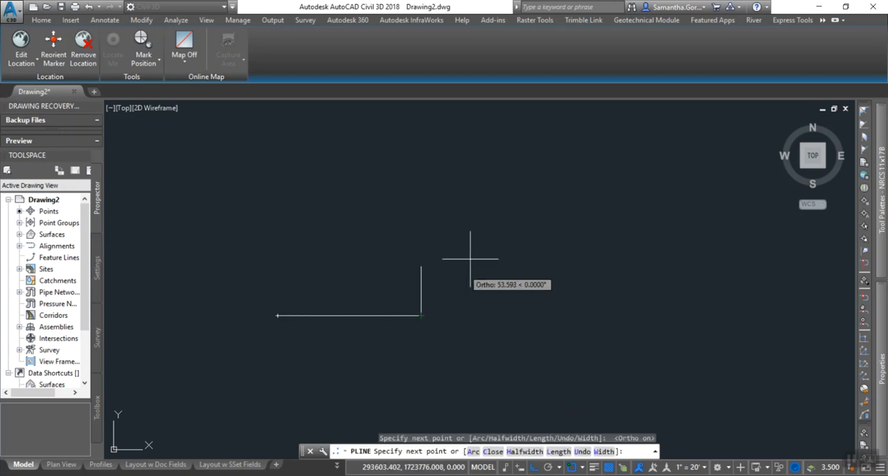
With Ortho off, add a segment sloping up to the right and a short horizontal segment at its top.
left_click(534, 470)
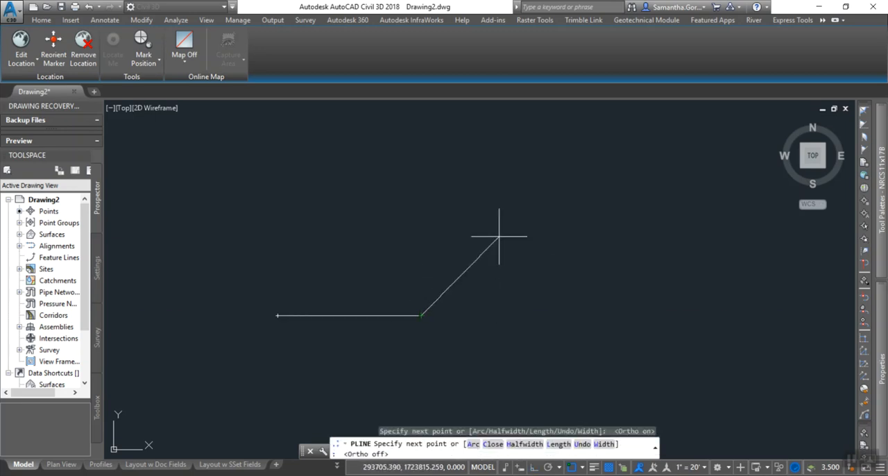
left_click(527, 199)
middle_click_drag(542, 216, 405, 239)
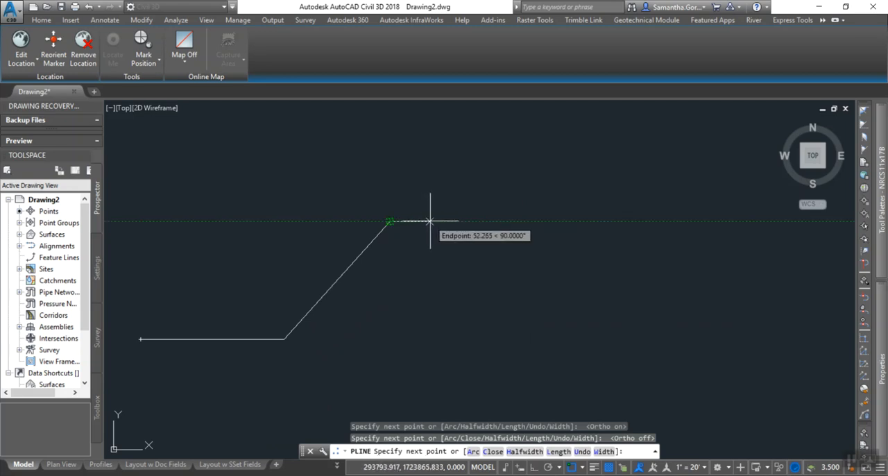
left_click(436, 221)
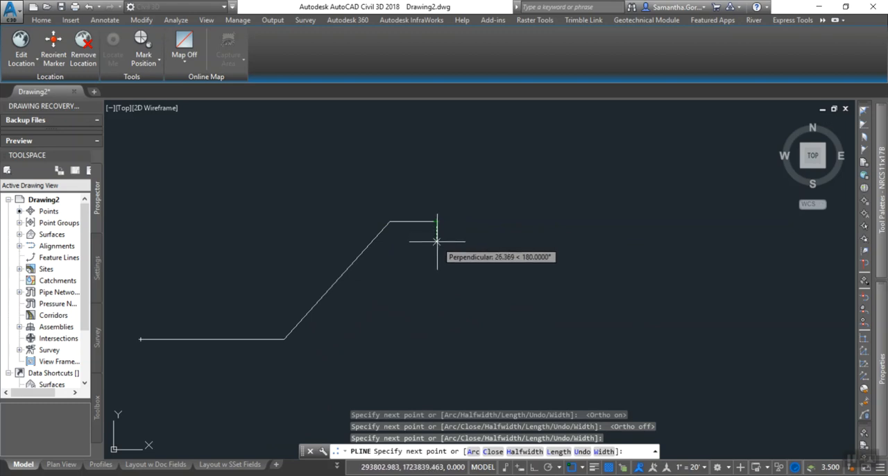
Finish the profile sketch with a square-cornered notch about 26 deep and 32 wide, and end the polyline.
left_click(436, 241)
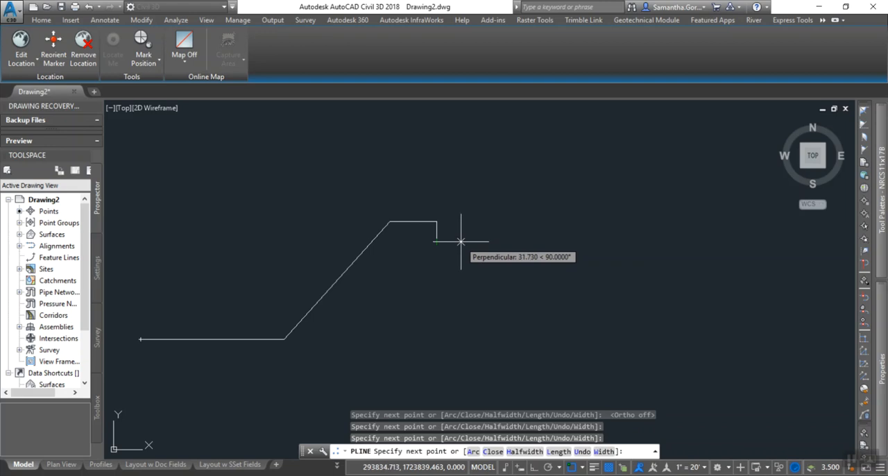
left_click(460, 241)
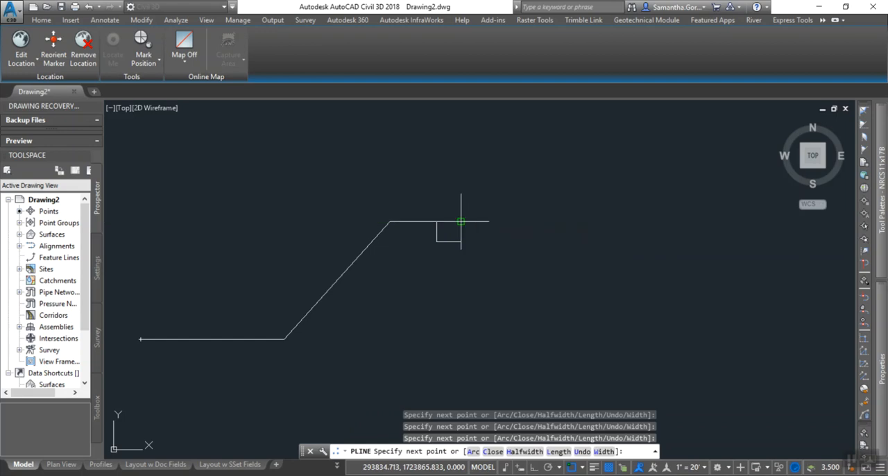
left_click(461, 222)
key("Escape")
Examine the sketched profile's slope, flat top and notch, and compare it with the pond outline around point z14.
scroll(416, 309, "up", 2)
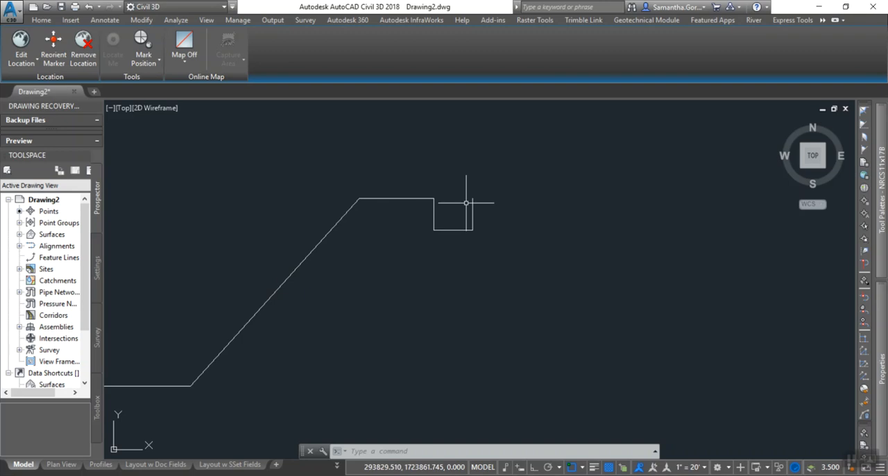
scroll(466, 203, "down", 2)
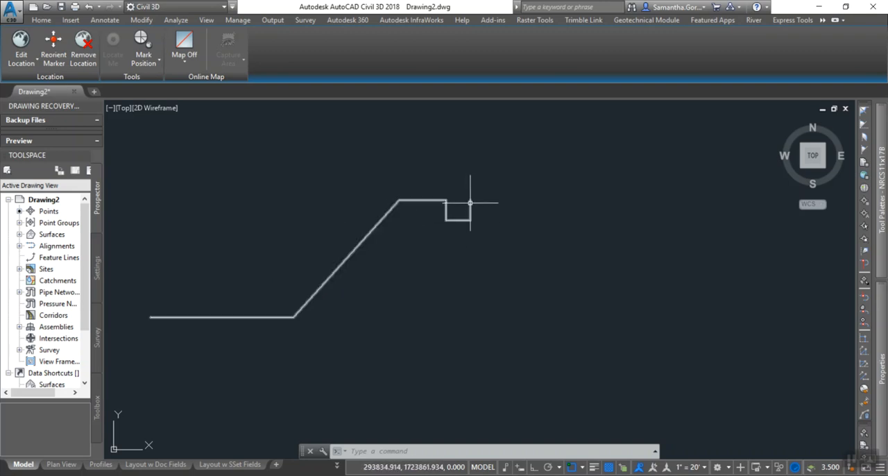
middle_click_drag(433, 225, 359, 260)
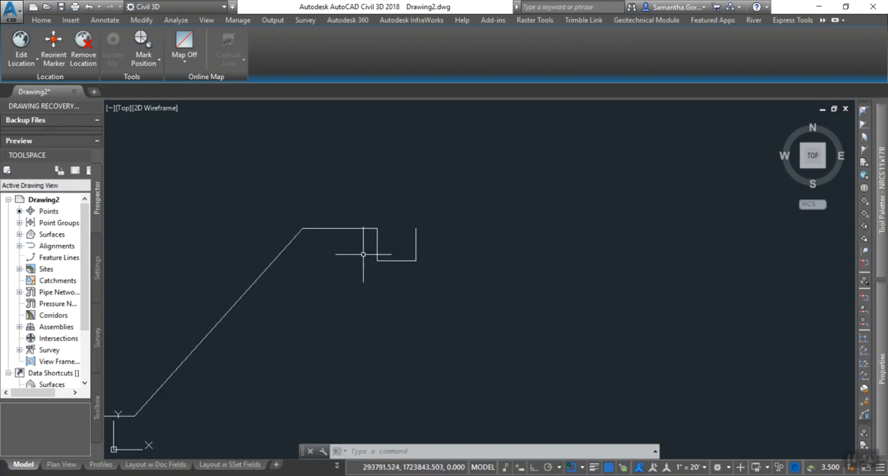
scroll(360, 248, "down", 2)
middle_click_drag(336, 325, 587, 230)
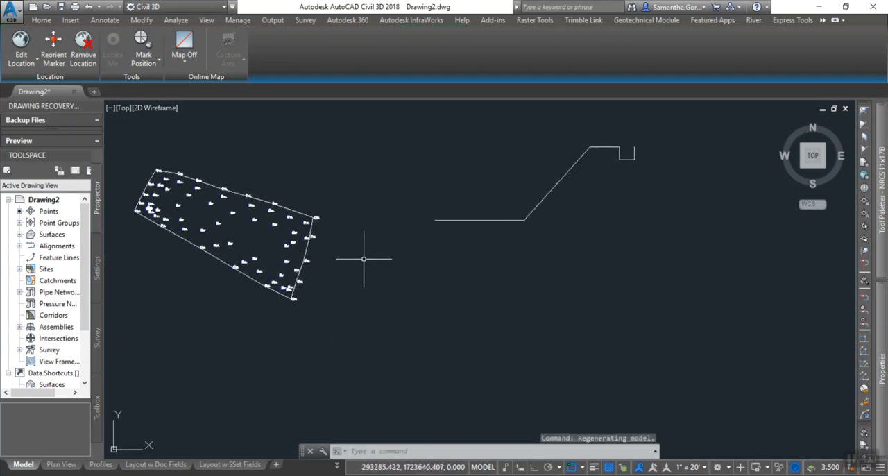
scroll(291, 318, "up", 2)
middle_click_drag(272, 322, 398, 361)
scroll(405, 340, "up", 3)
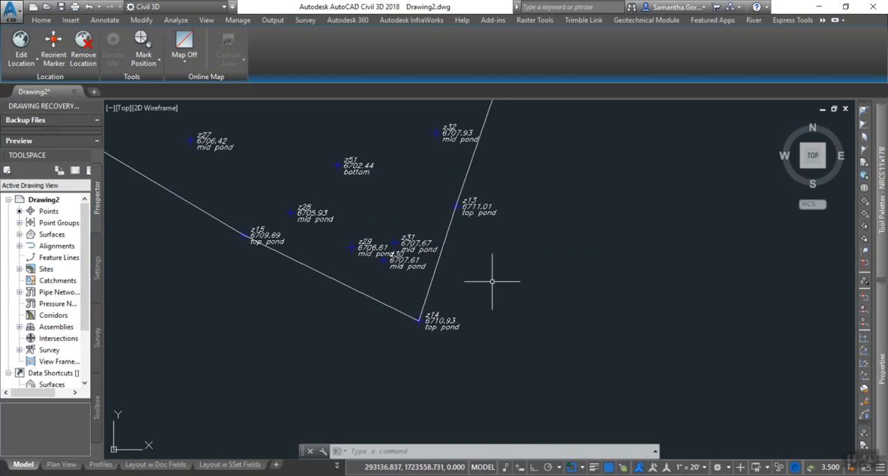
With the pond-top polyline selected, review the perimeter-based area estimate in the Pond Video Notes sticky note, and return to the drawing with nothing selected.
scroll(529, 161, "down", 2)
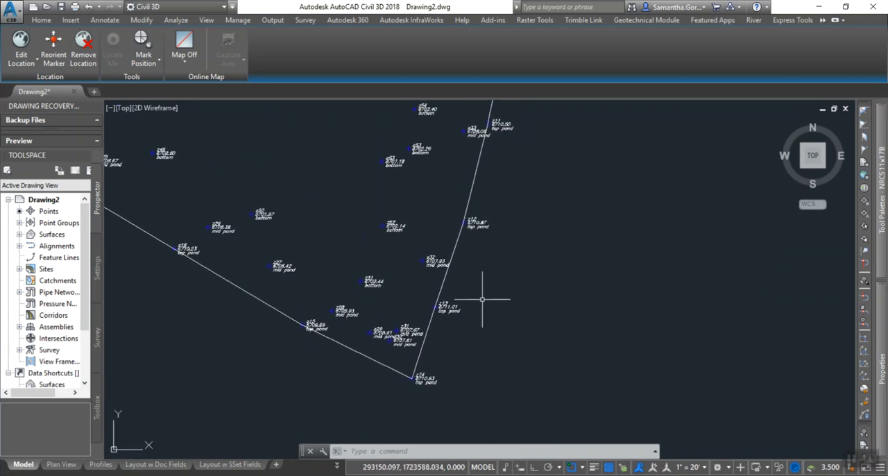
left_click(442, 286)
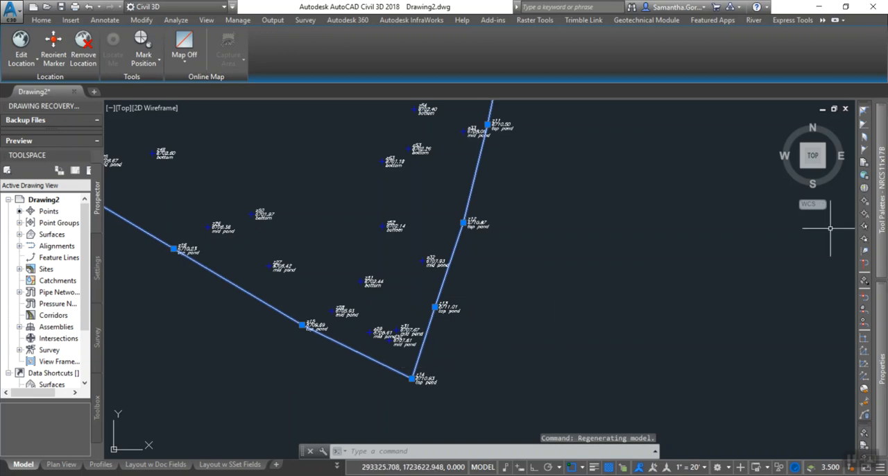
mouse_move(884, 338)
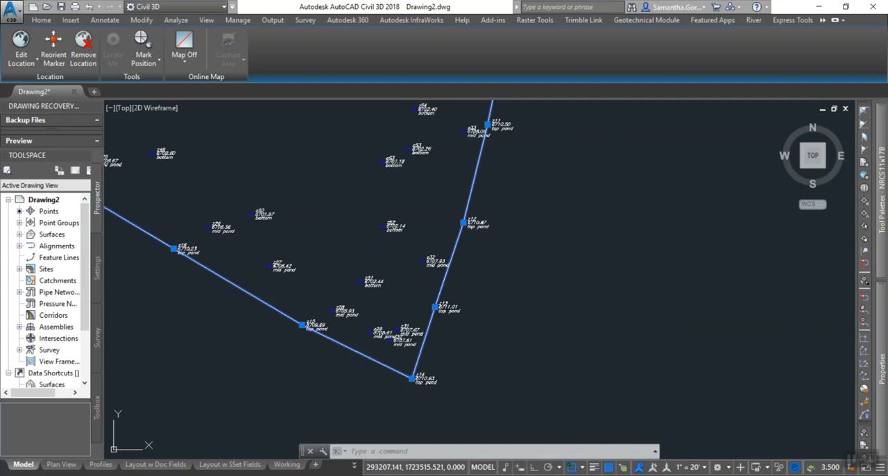
key("alt+Tab")
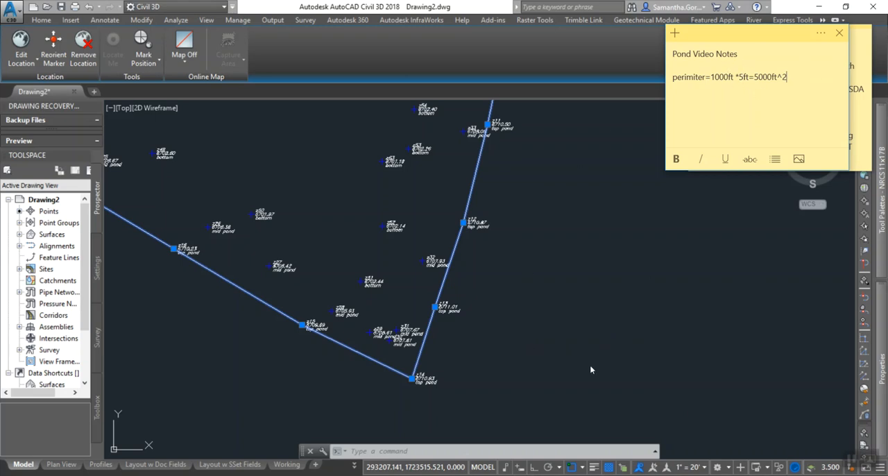
left_click(503, 366)
left_click(498, 352)
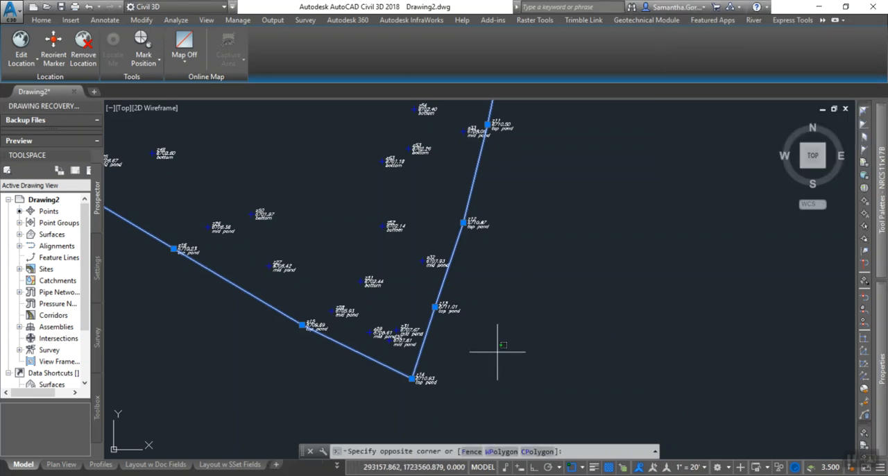
key("Escape")
key("Escape")
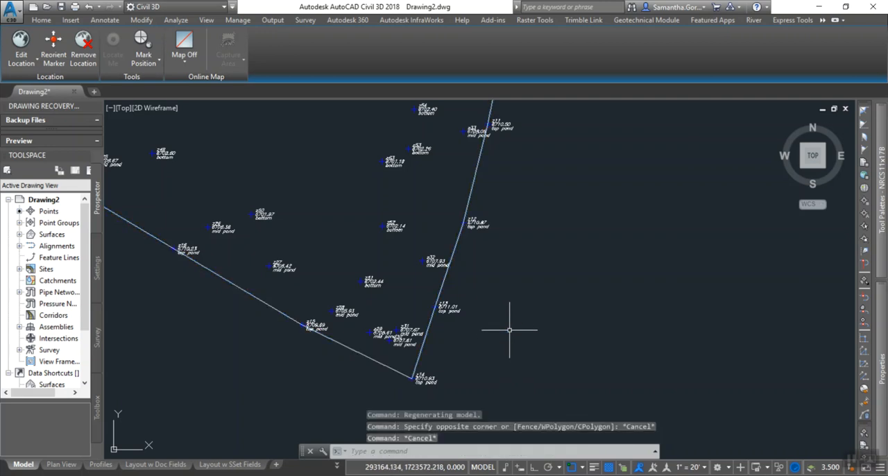
Examine the mid pond and bottom points inside the pond-top outline, from the z14 corner across to the z19 end.
middle_click_drag(476, 289, 663, 340)
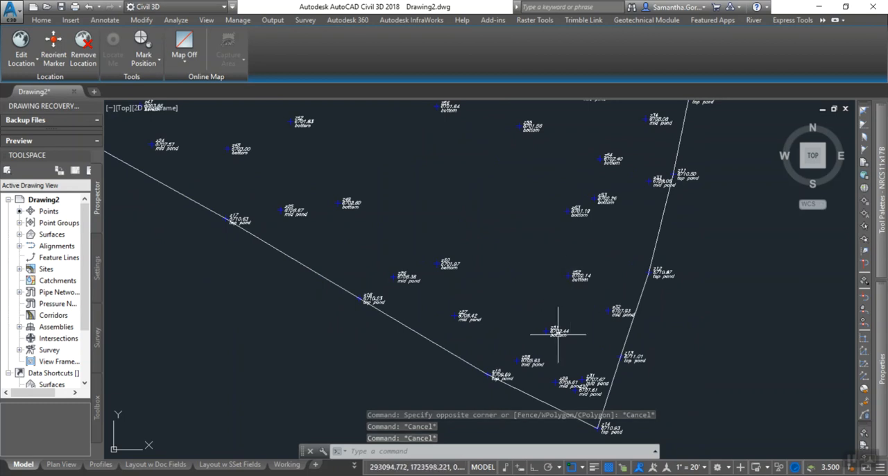
mouse_move(429, 249)
middle_mouse_down()
mouse_move(506, 266)
mouse_move(576, 336)
middle_mouse_up()
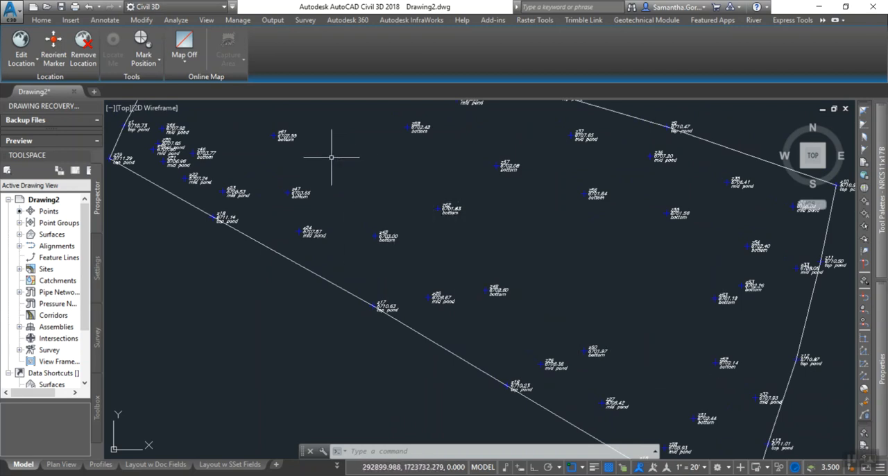
left_click(288, 135)
key("Escape")
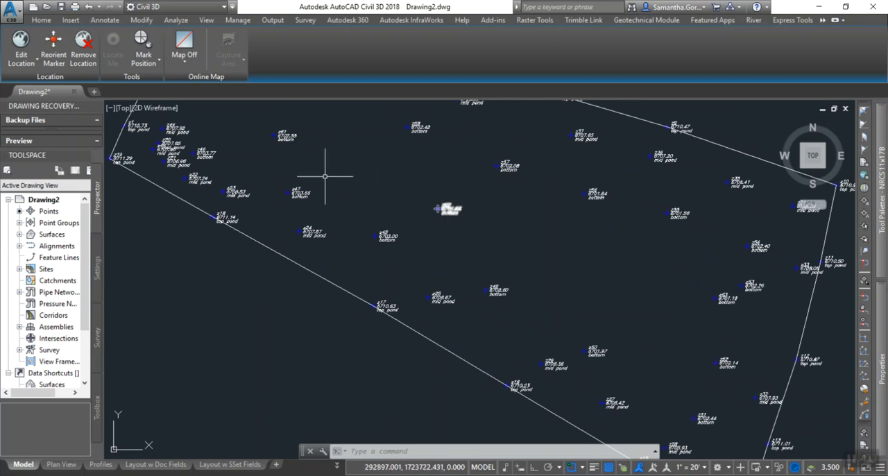
middle_click_drag(470, 252, 429, 240)
scroll(427, 243, "down", 3)
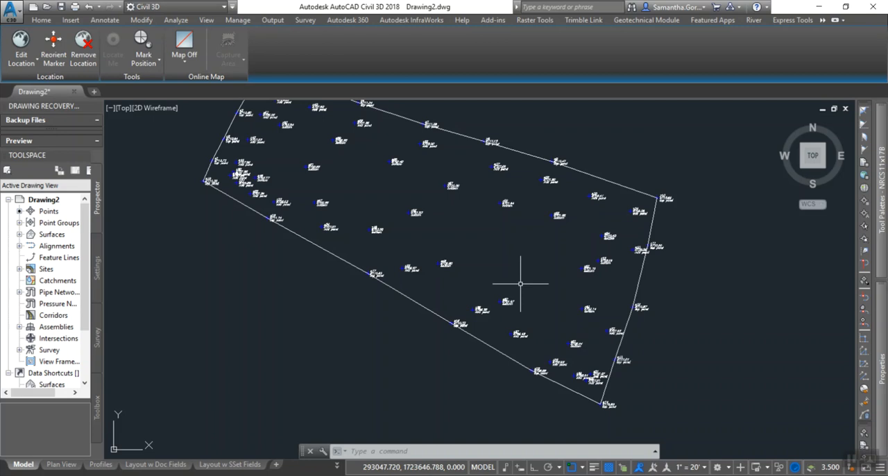
left_click(444, 264)
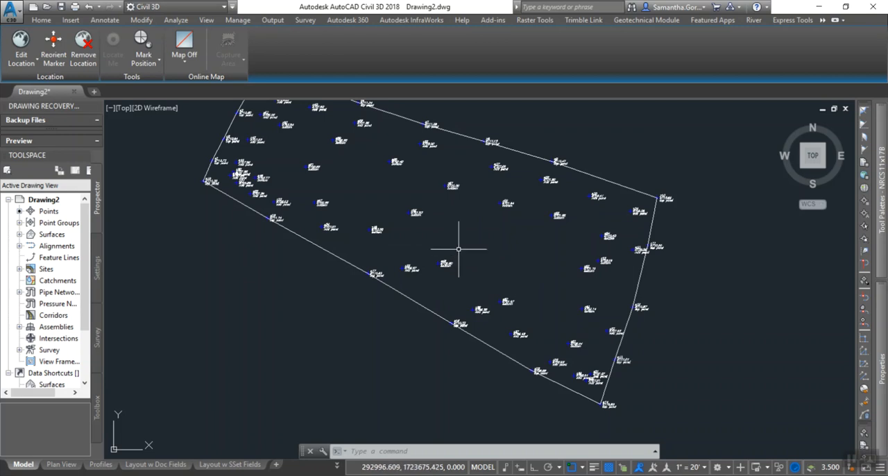
Start a 3D polyline (3DPOLY) at bottom point z51 and draw it through z52 to z53.
scroll(456, 308, "up", 4)
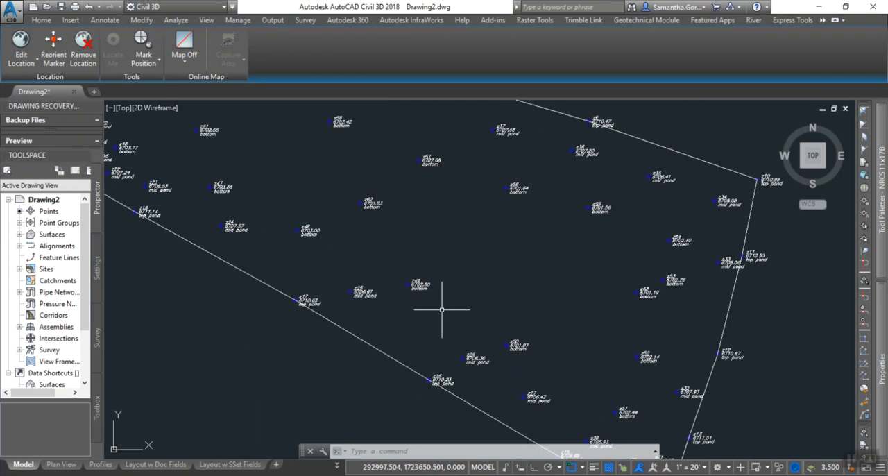
type("3")
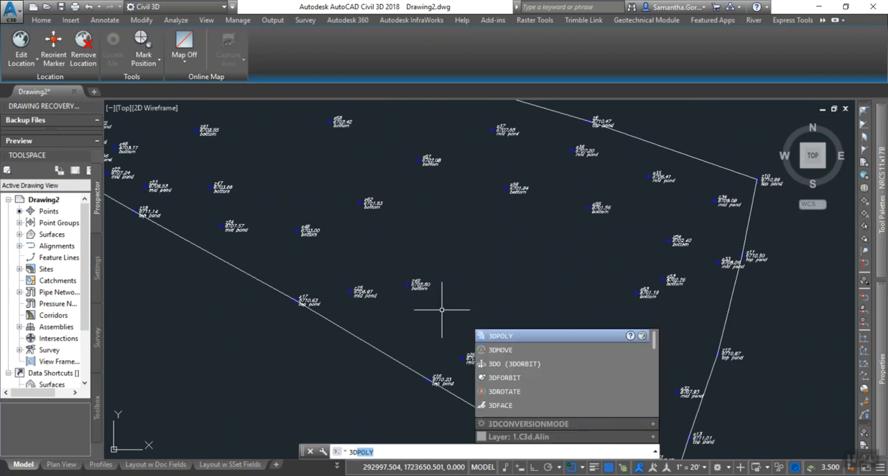
type("dpoly")
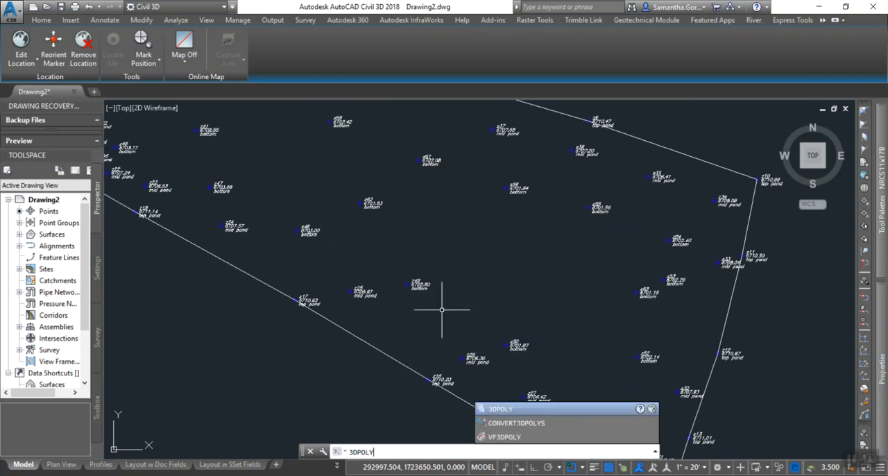
key("Return")
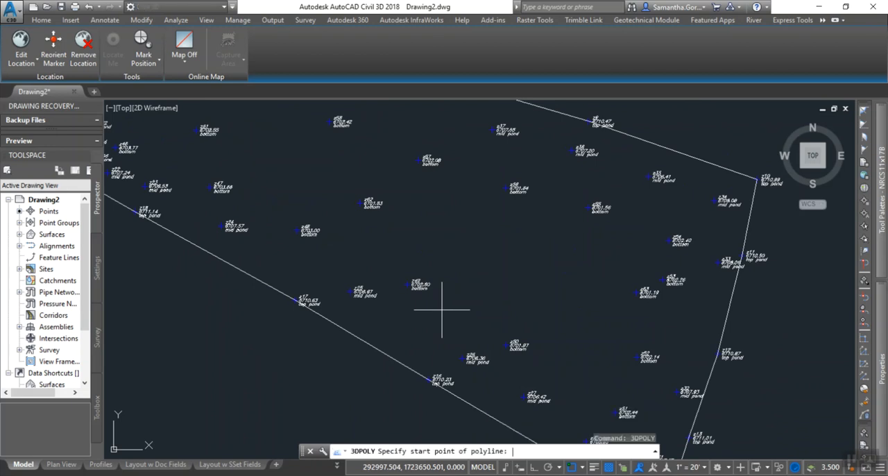
scroll(424, 309, "up", 2)
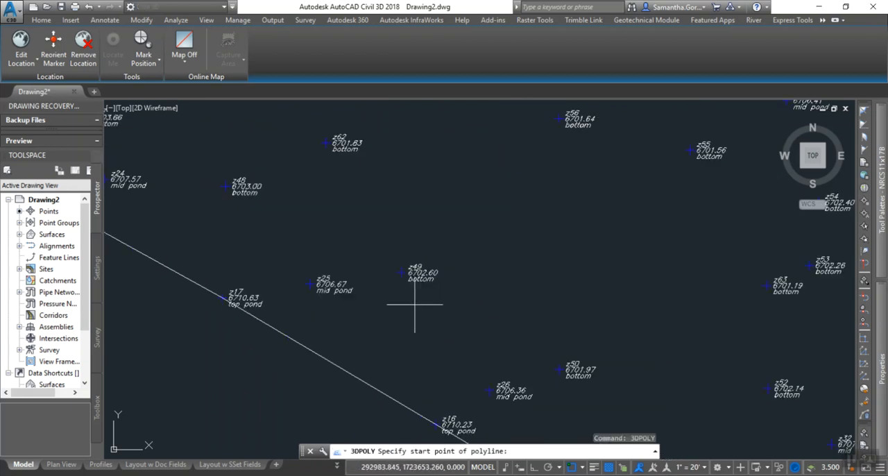
mouse_move(563, 354)
middle_mouse_down()
mouse_move(487, 301)
mouse_move(354, 182)
middle_mouse_up()
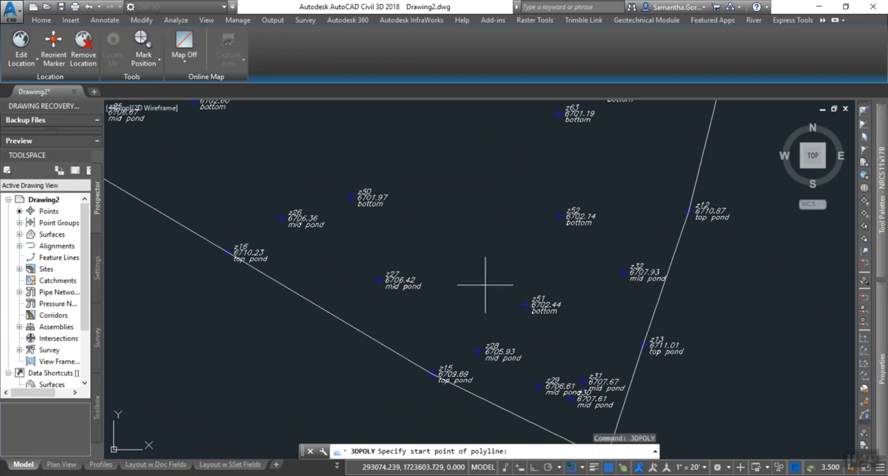
left_click(526, 304)
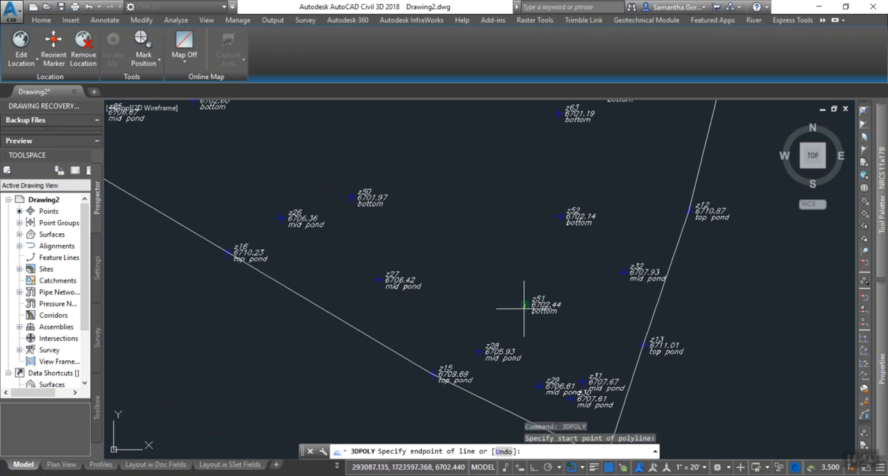
left_click(557, 220)
middle_click_drag(618, 153, 562, 266)
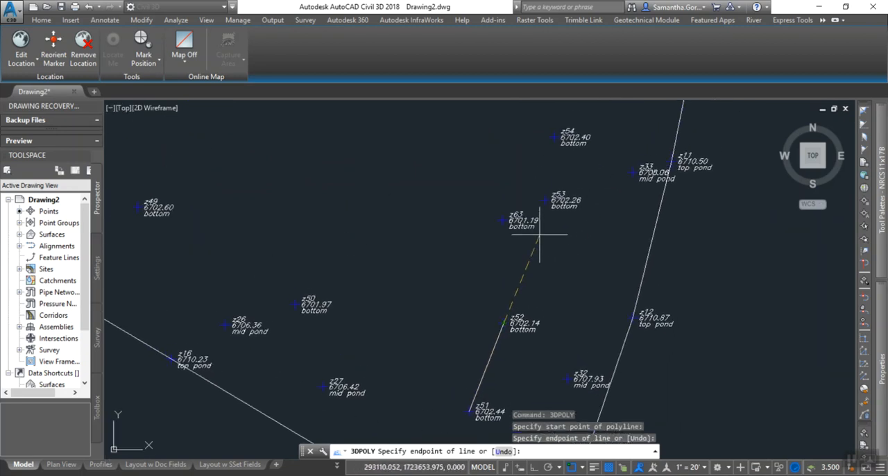
left_click(545, 200)
Continue the pond-bottom 3D polyline through bottom points z54, z55, z56, z57 and z58.
middle_click_drag(540, 184, 502, 276)
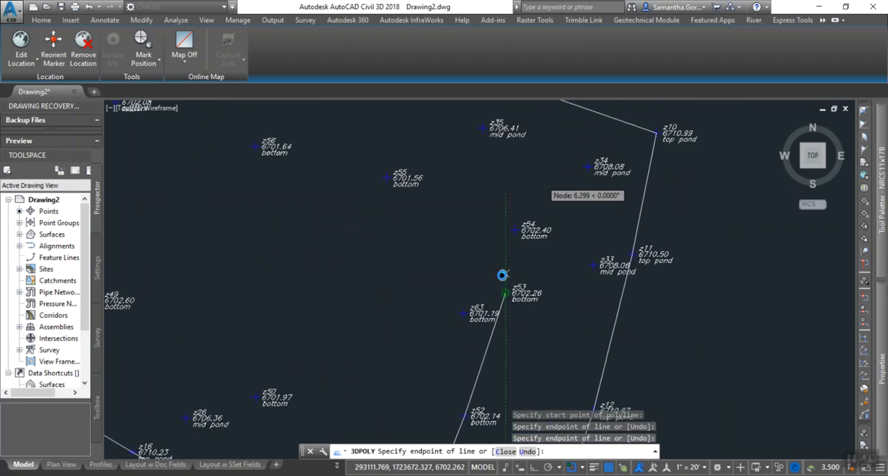
left_click(513, 234)
left_click(384, 183)
left_click(250, 153)
middle_click_drag(267, 184, 478, 257)
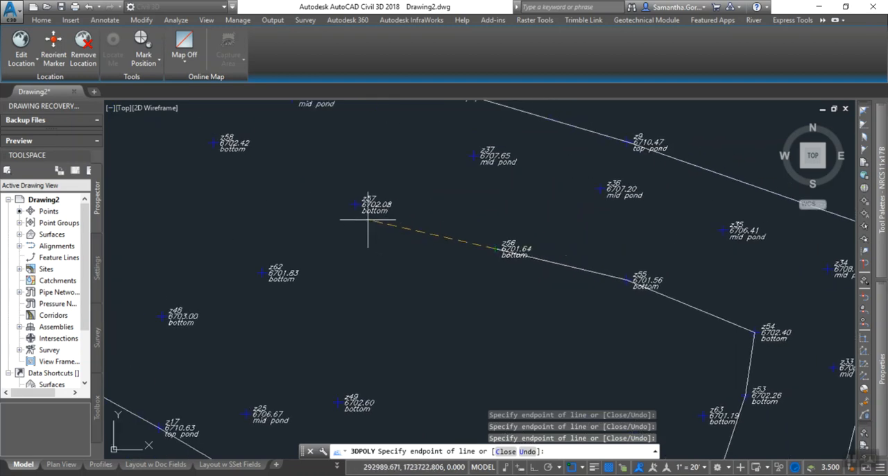
left_click(357, 203)
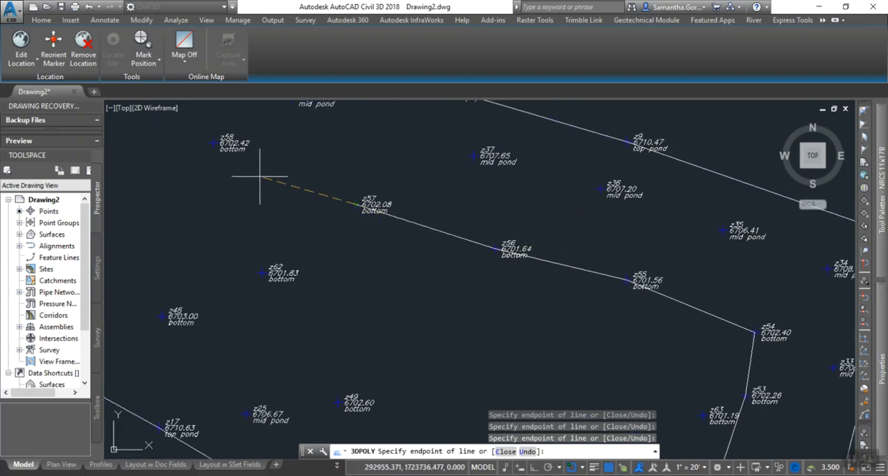
left_click(215, 145)
Extend the pond-bottom 3D polyline through z59 and z60 and around to z46 at the pond's west end.
middle_click_drag(224, 193, 492, 264)
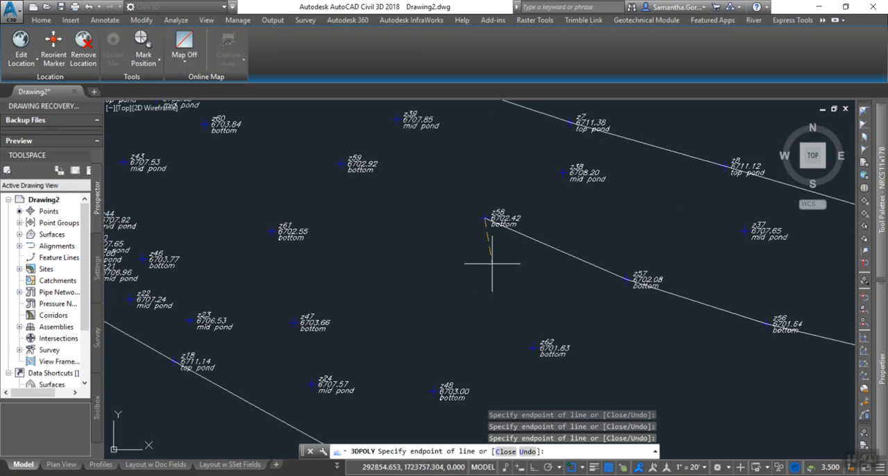
left_click(341, 165)
middle_click_drag(284, 163, 428, 244)
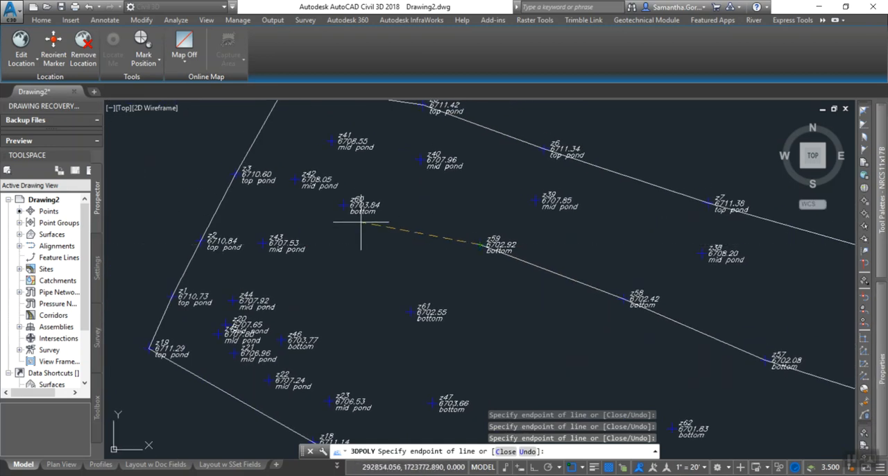
scroll(361, 226, "up", 2)
left_click(334, 197)
middle_click_drag(277, 339, 299, 220)
left_click(257, 292)
Carry the pond-bottom 3D polyline back along the south side through z47, z48, z49 and z50.
middle_click_drag(404, 354, 304, 241)
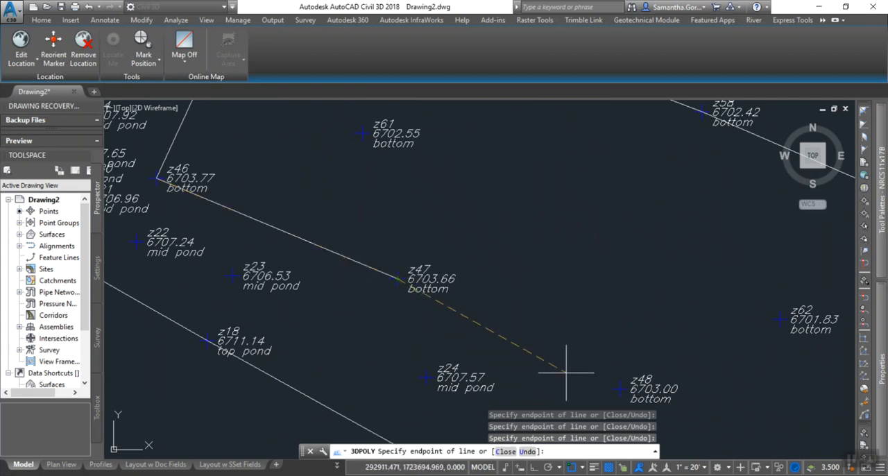
left_click(619, 388)
middle_click_drag(707, 400, 460, 208)
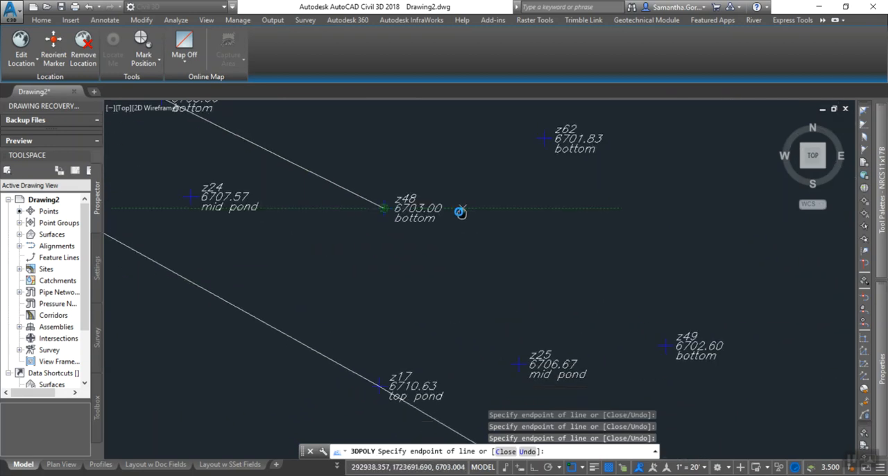
left_click(652, 341)
middle_click_drag(577, 321, 289, 175)
left_click(576, 340)
Bring the pond-bottom 3D polyline back to its start point z51 and finish it with the Close option.
scroll(671, 375, "down", 2)
mouse_move(720, 410)
middle_mouse_down()
mouse_move(605, 322)
mouse_move(527, 287)
middle_mouse_up()
left_click(605, 343)
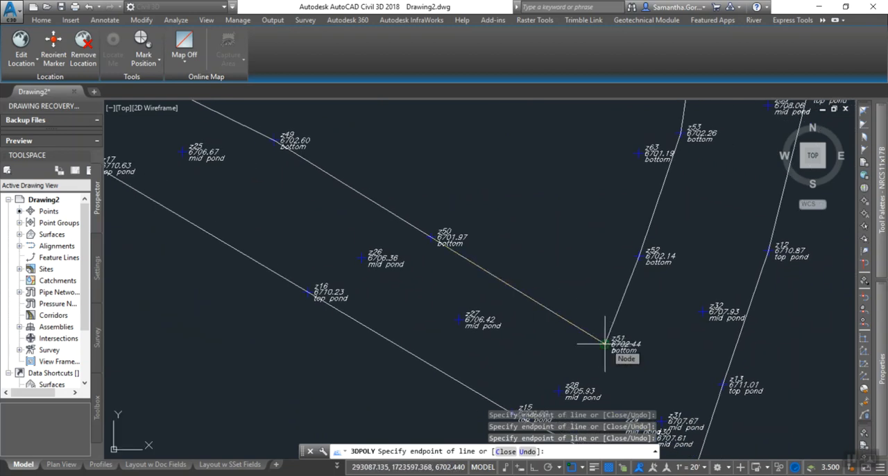
type("c")
key("Return")
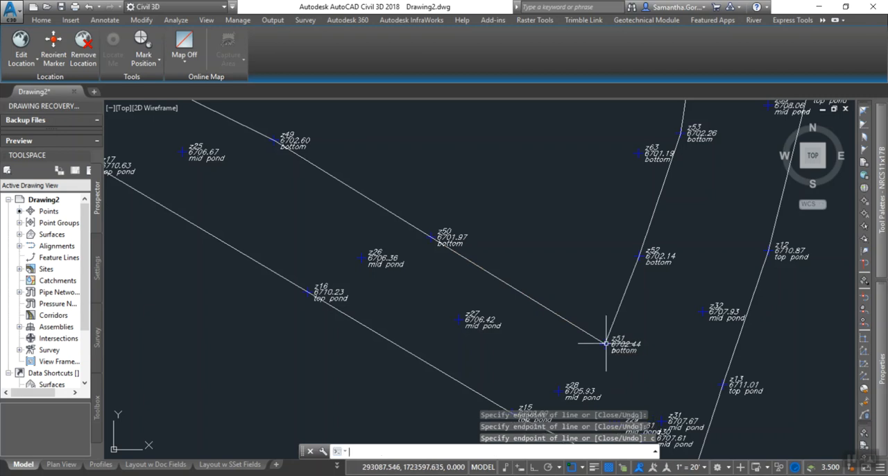
Expand the Surfaces collection under Drawing2 in the Toolspace and select it, with the Toolspace widened to show full surface names.
scroll(499, 331, "down", 7)
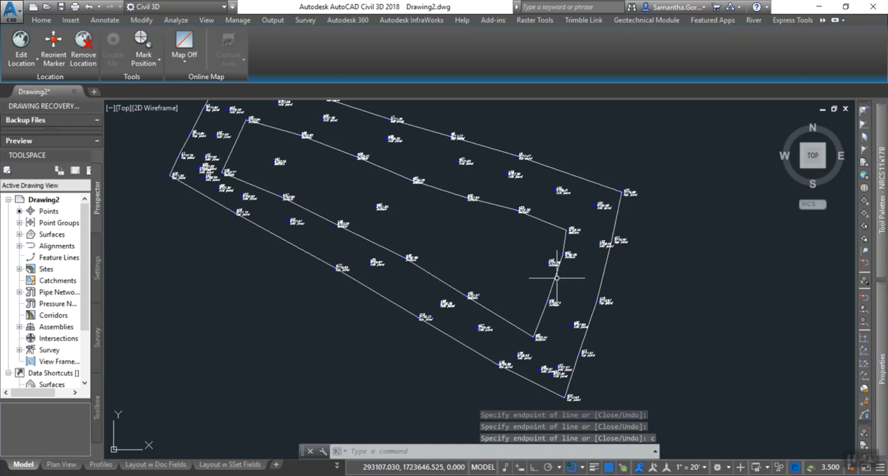
mouse_move(371, 315)
middle_mouse_down()
mouse_move(379, 341)
mouse_move(345, 362)
middle_mouse_up()
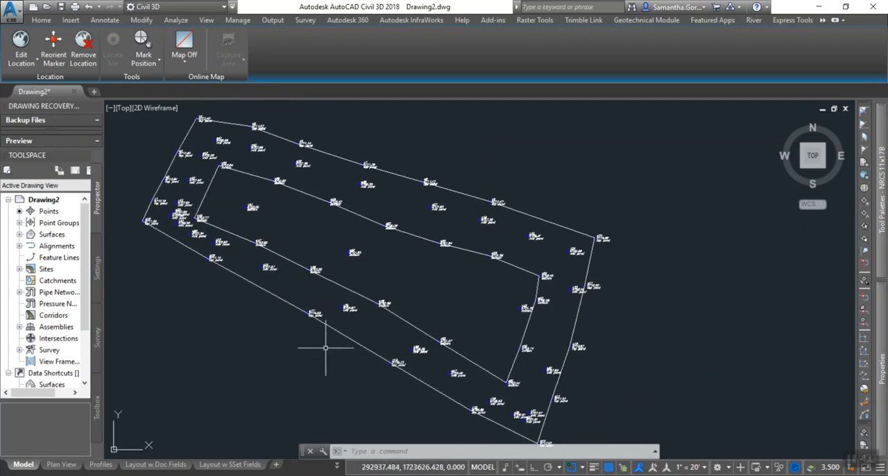
left_click(8, 200)
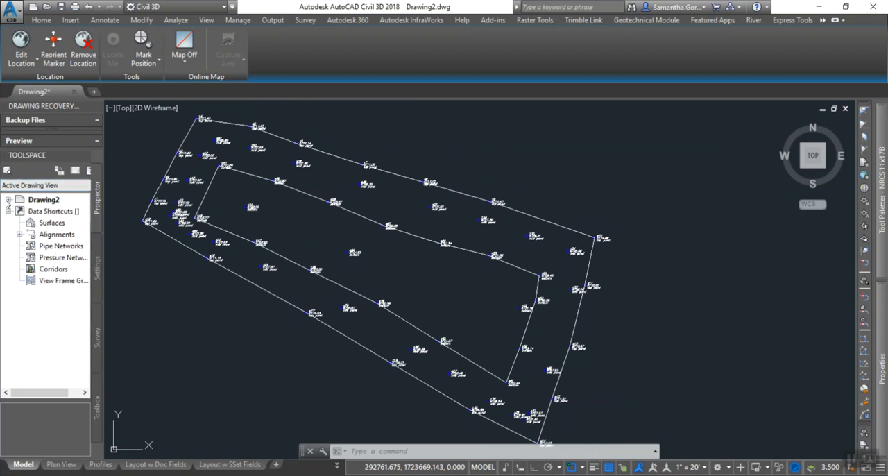
left_click(9, 200)
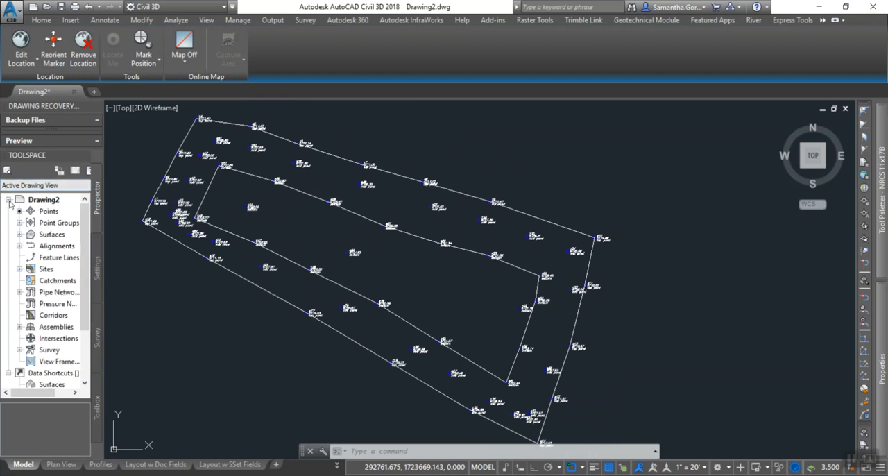
left_click(50, 235)
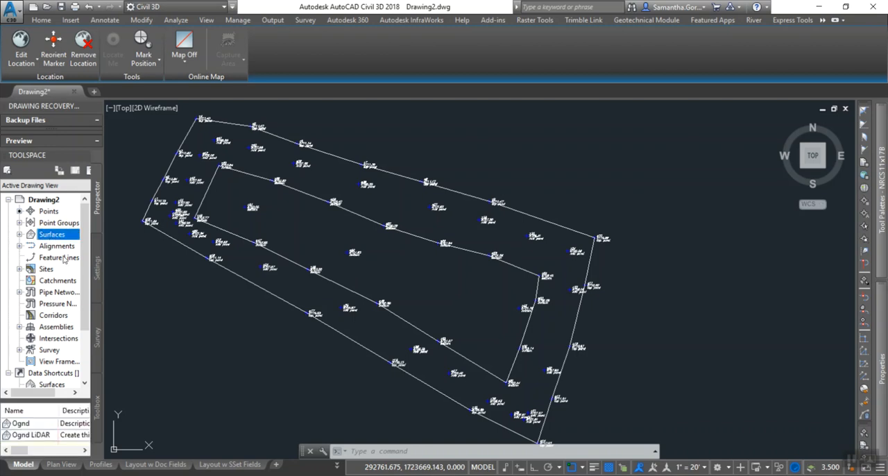
left_click(20, 235)
left_click(20, 235)
left_click(20, 236)
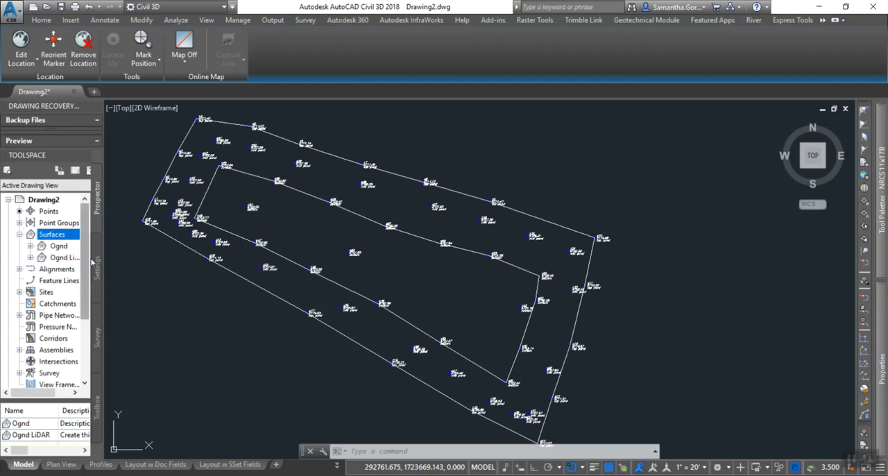
left_click(54, 235)
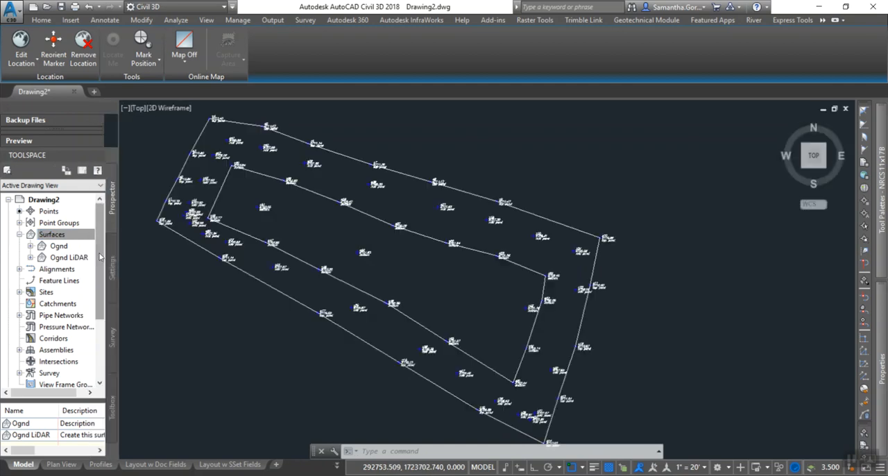
Create a TIN surface named Pond Surface with the _Contours (1 and 5) and Triangles style.
right_click(54, 236)
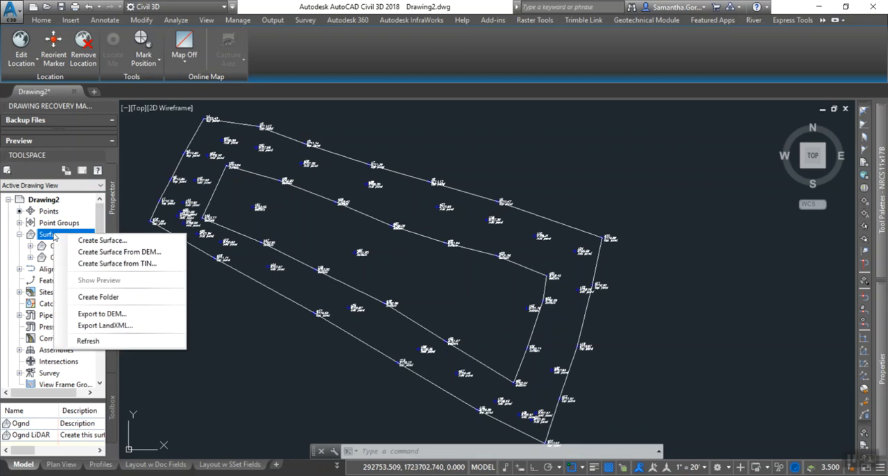
left_click(94, 241)
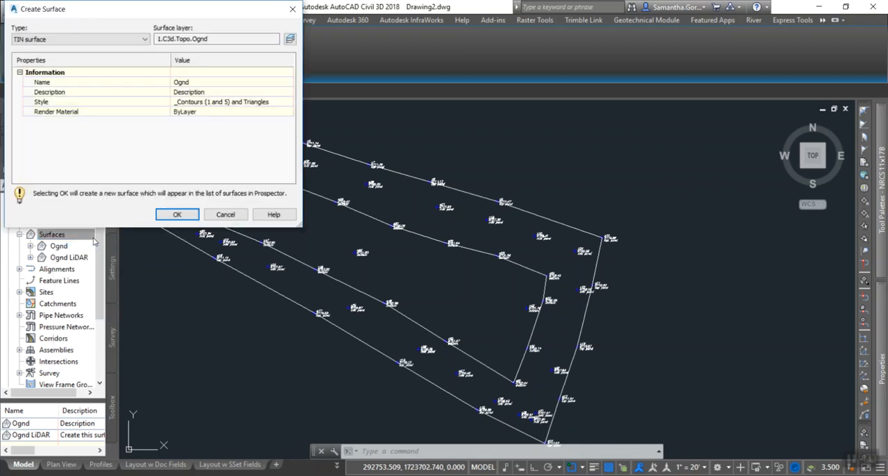
left_click(180, 82)
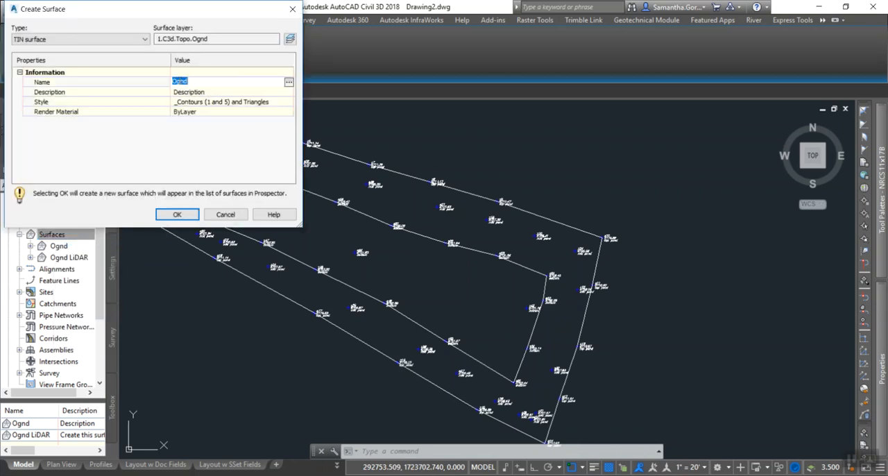
type("Pond Surface")
key("Return")
left_click(244, 107)
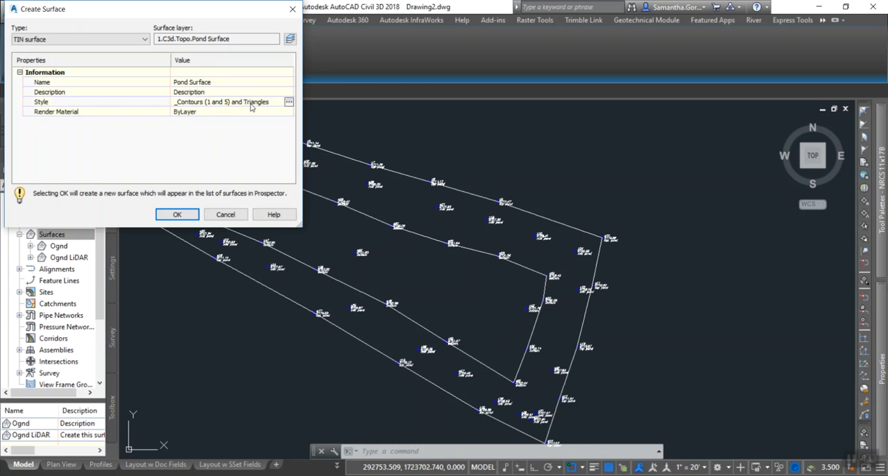
left_click(177, 215)
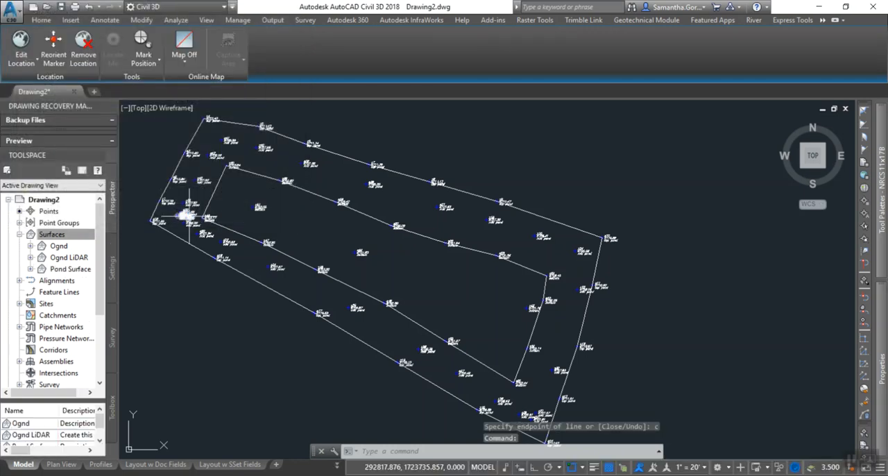
Expand Pond Surface and its Definition in the Toolspace, widen the Toolspace to show full item names, and select Point Groups.
left_click(67, 272)
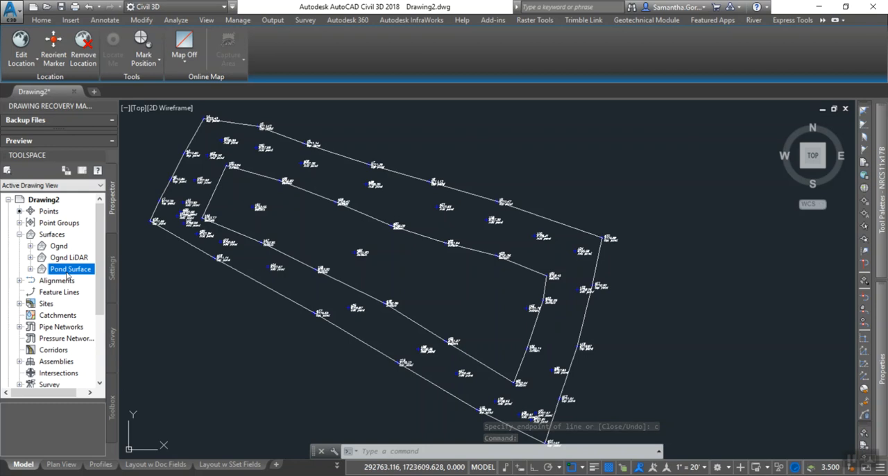
left_click(30, 269)
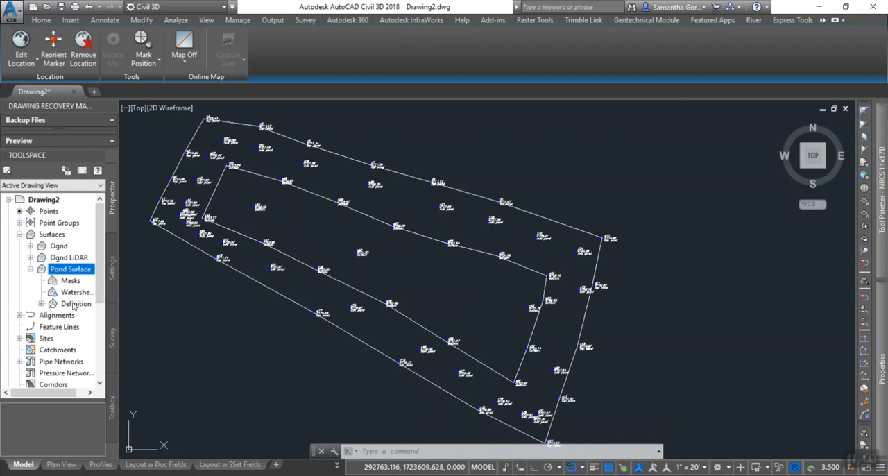
left_click(42, 304)
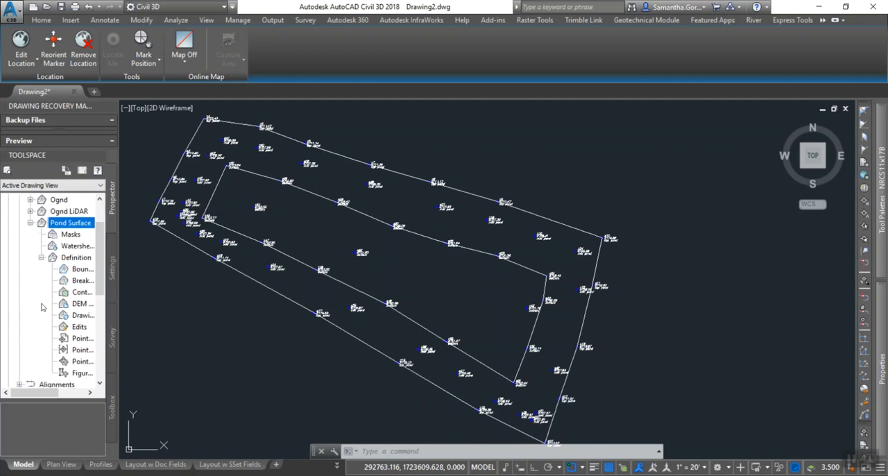
left_click_drag(118, 337, 172, 334)
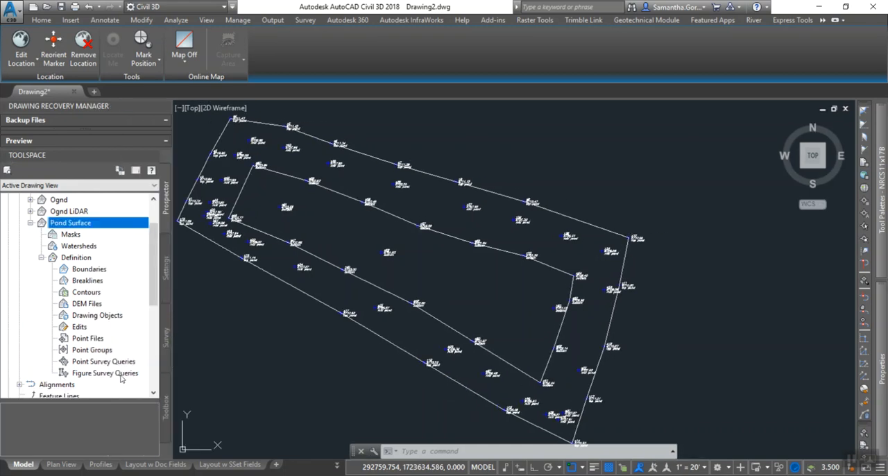
left_click(87, 351)
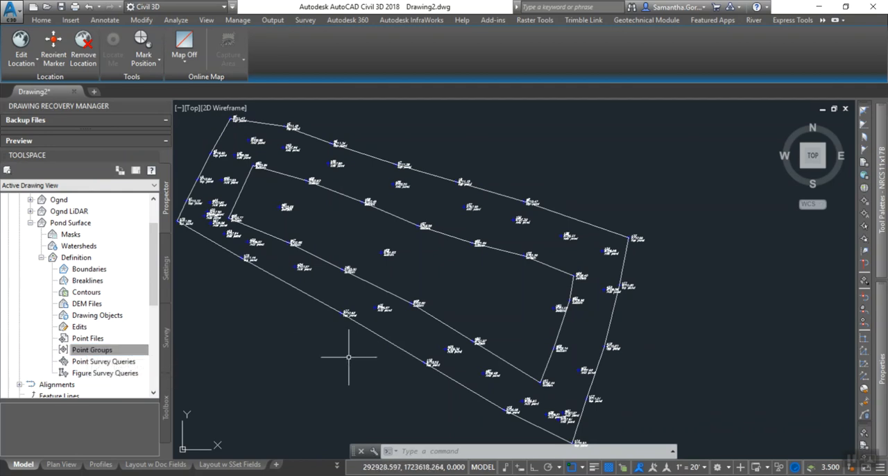
middle_click_drag(349, 353, 393, 336)
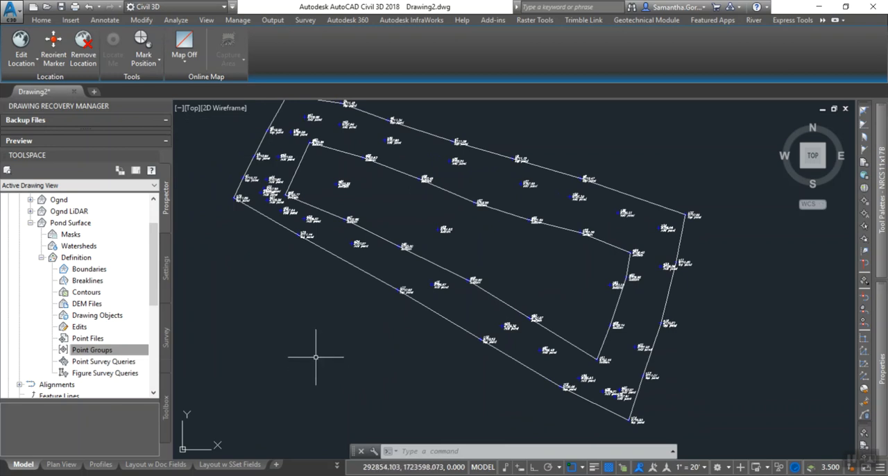
scroll(316, 356, "down", 2)
middle_click_drag(316, 353, 306, 334)
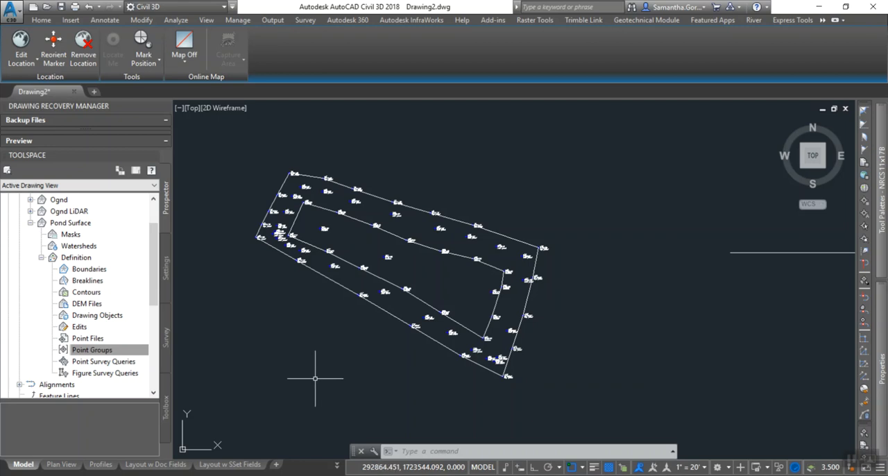
scroll(315, 378, "down", 6)
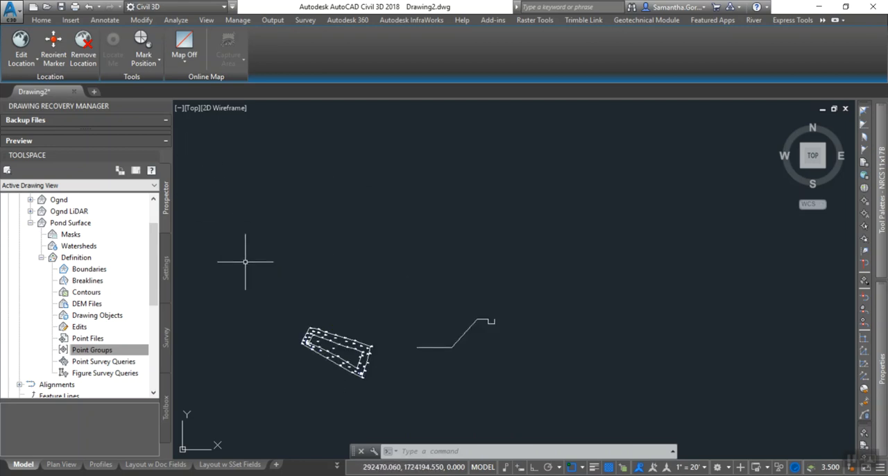
scroll(312, 312, "up", 4)
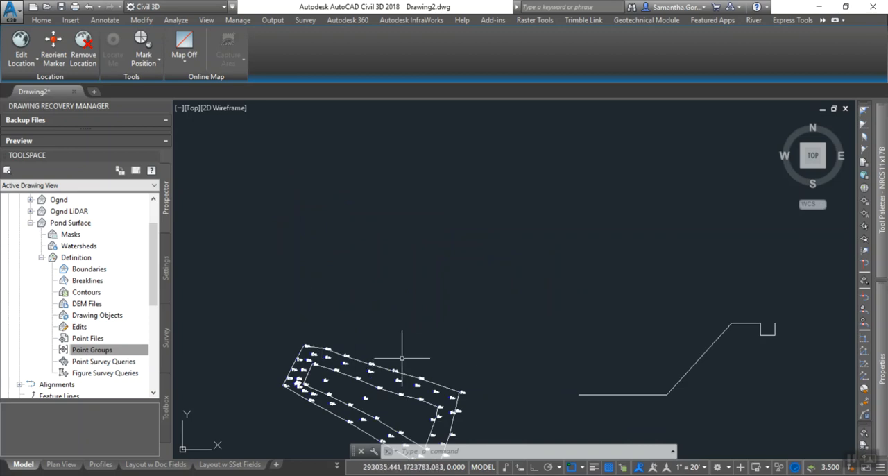
mouse_move(363, 323)
middle_mouse_down()
mouse_move(409, 229)
mouse_move(435, 230)
middle_mouse_up()
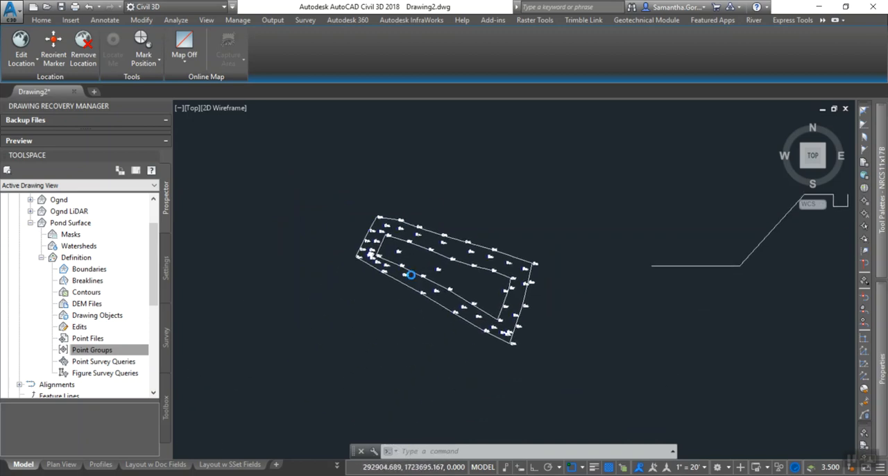
scroll(414, 270, "up", 2)
mouse_move(375, 340)
middle_mouse_down()
mouse_move(394, 341)
mouse_move(382, 343)
middle_mouse_up()
Add the Pond Surface point group to the definition of the Pond Surface surface and apply it.
left_click(79, 348)
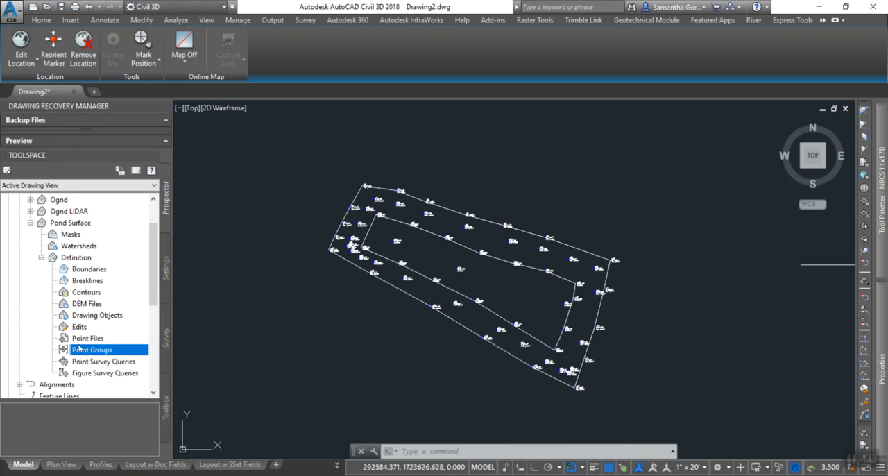
right_click(83, 354)
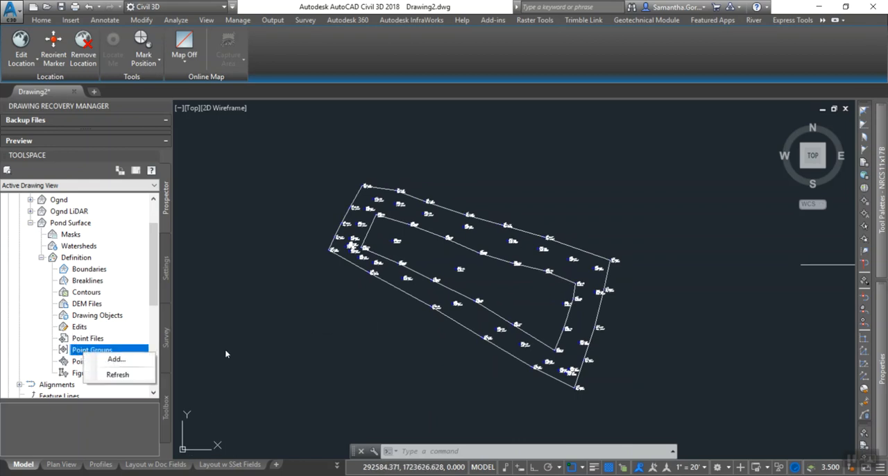
left_click(308, 351)
left_click(257, 193)
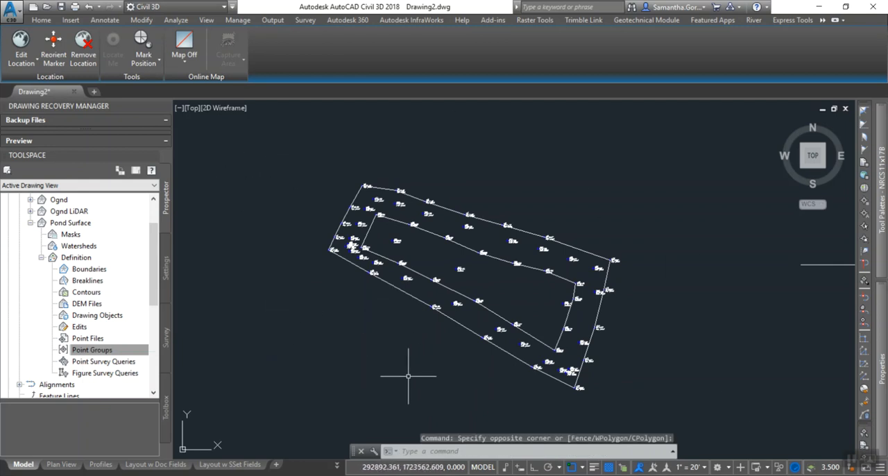
right_click(79, 353)
left_click(107, 357)
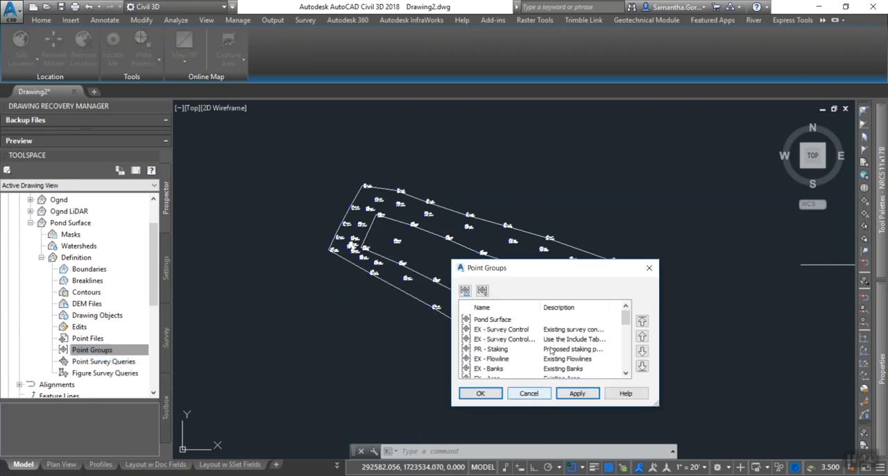
left_click(487, 322)
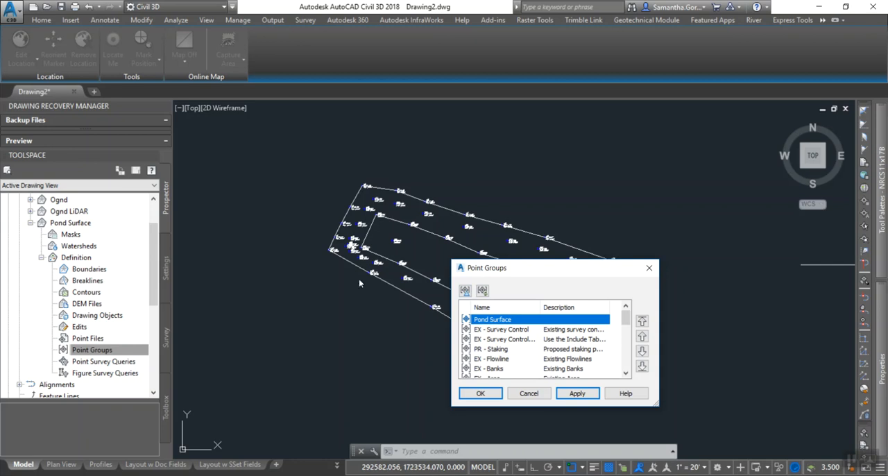
left_click(578, 394)
left_click(474, 394)
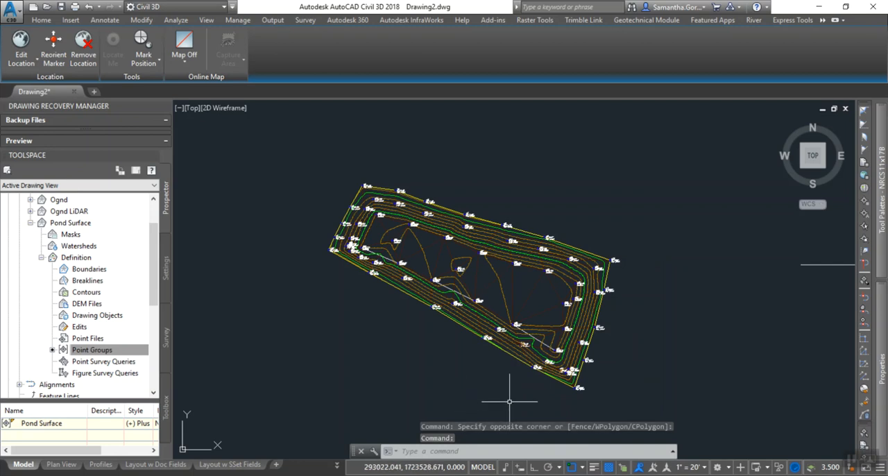
Add the closed pond-bottom 3D polyline to Pond Surface as a Standard breakline described as Pond Bottom.
scroll(407, 291, "up", 6)
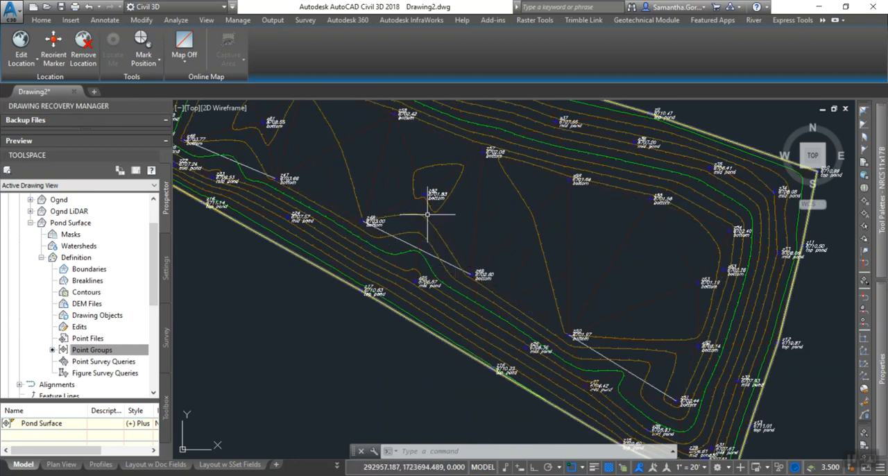
middle_click_drag(195, 165, 274, 234)
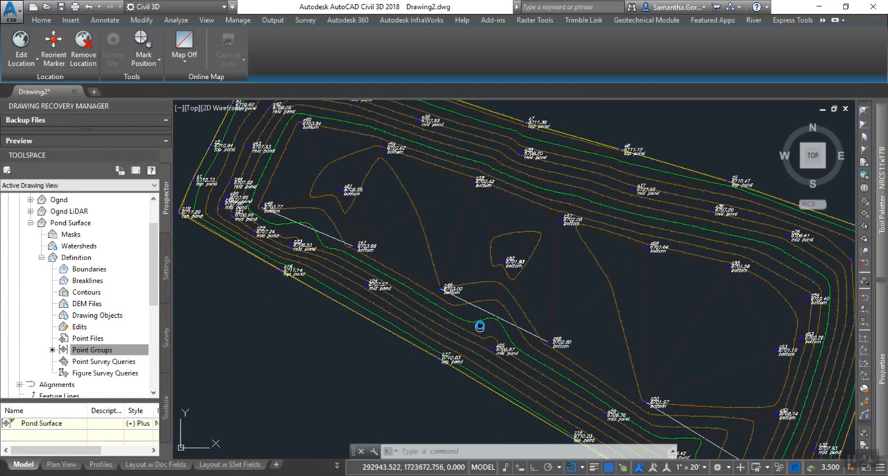
middle_click_drag(476, 323, 410, 242)
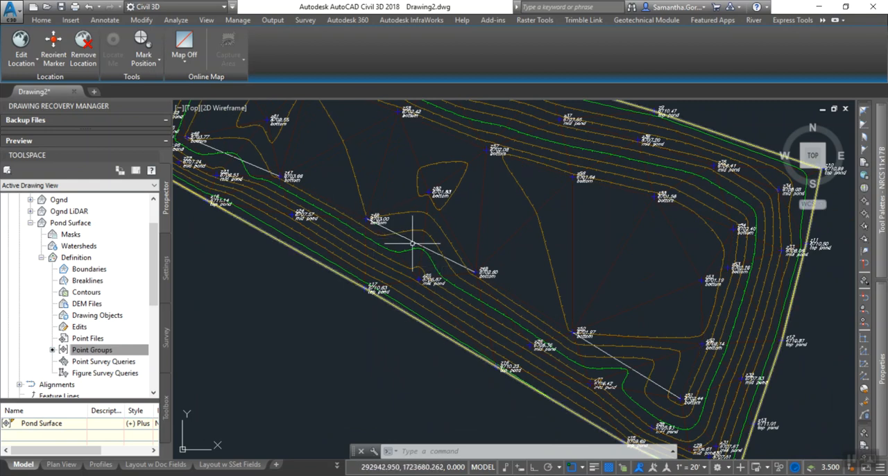
mouse_move(419, 245)
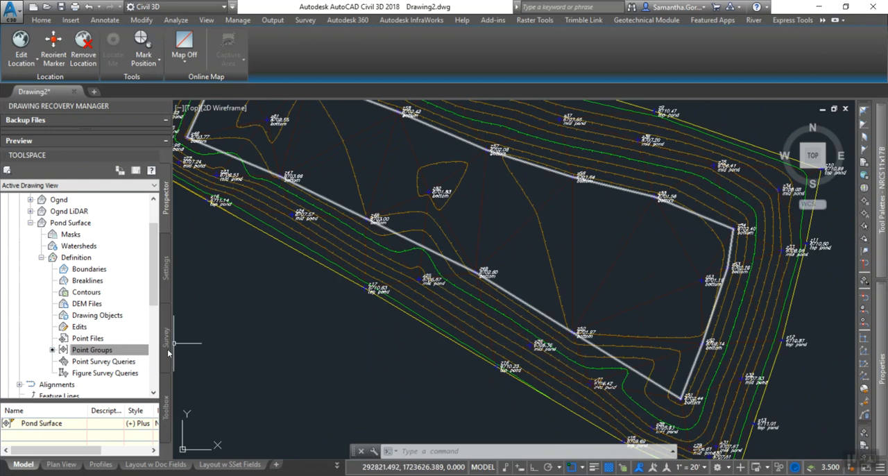
left_click(88, 281)
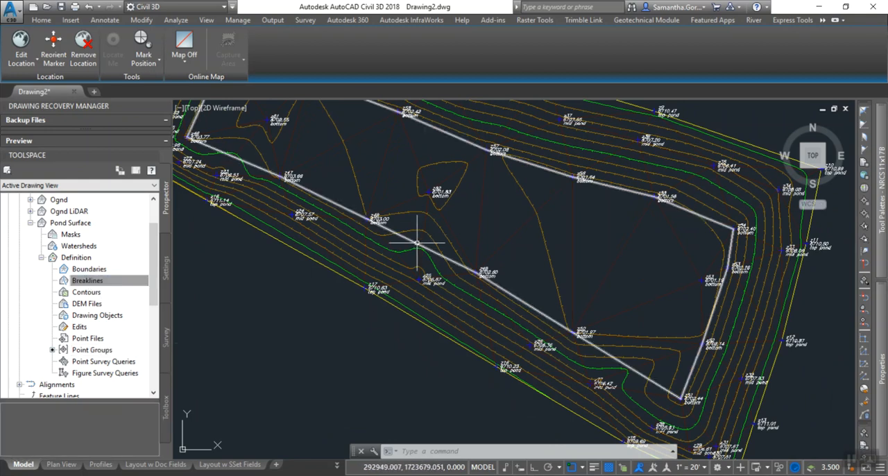
mouse_move(417, 243)
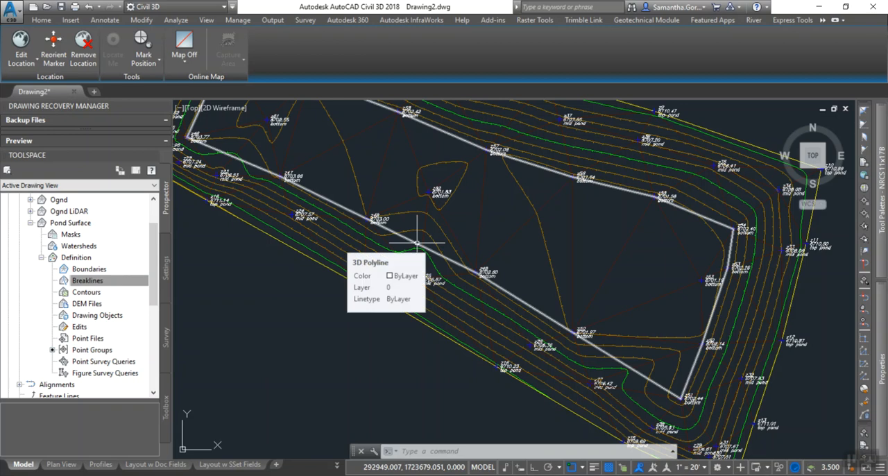
right_click(85, 282)
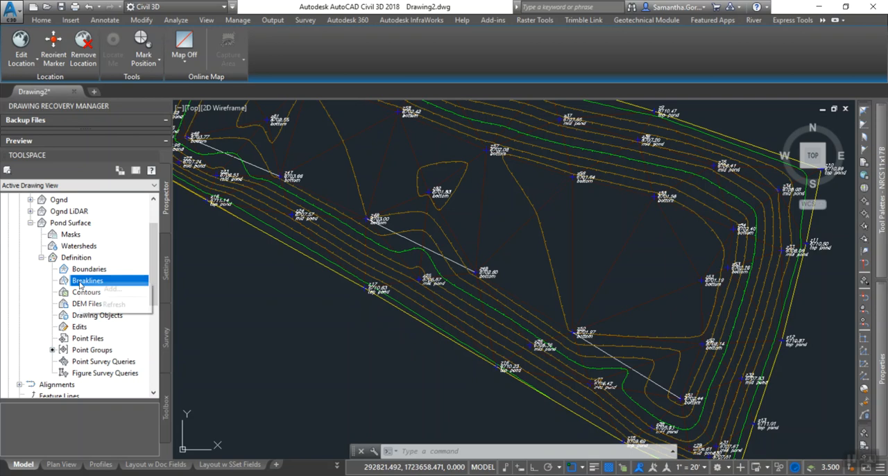
left_click(115, 290)
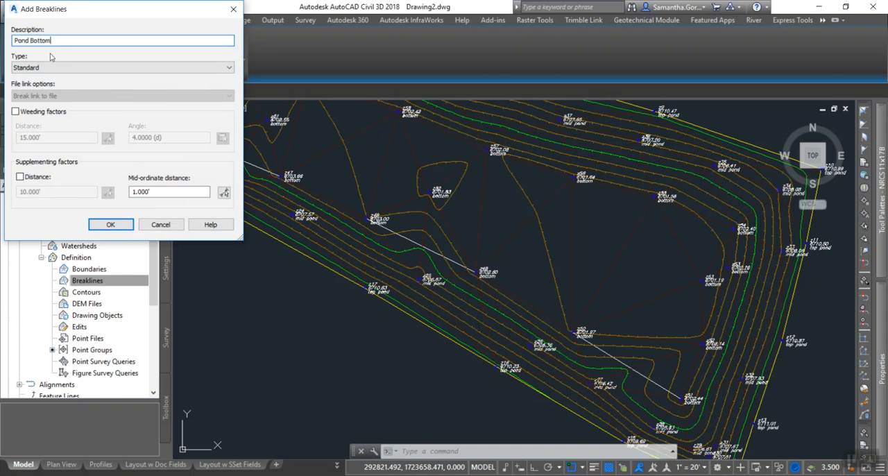
left_click(113, 225)
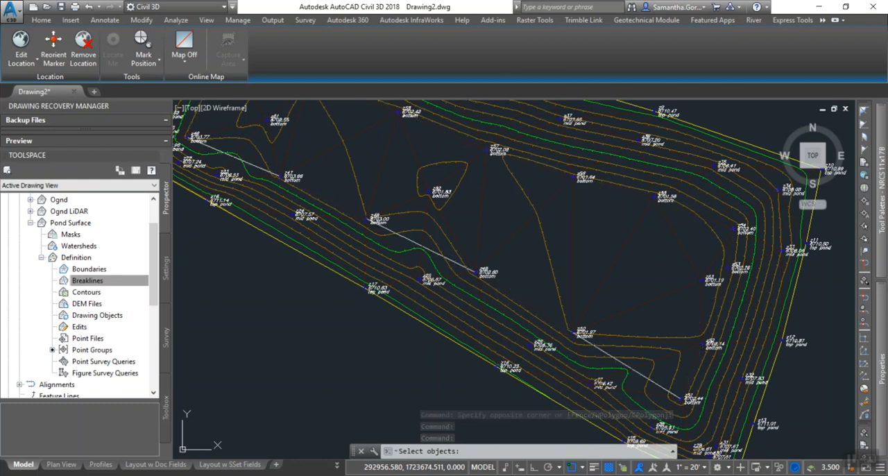
left_click(431, 252)
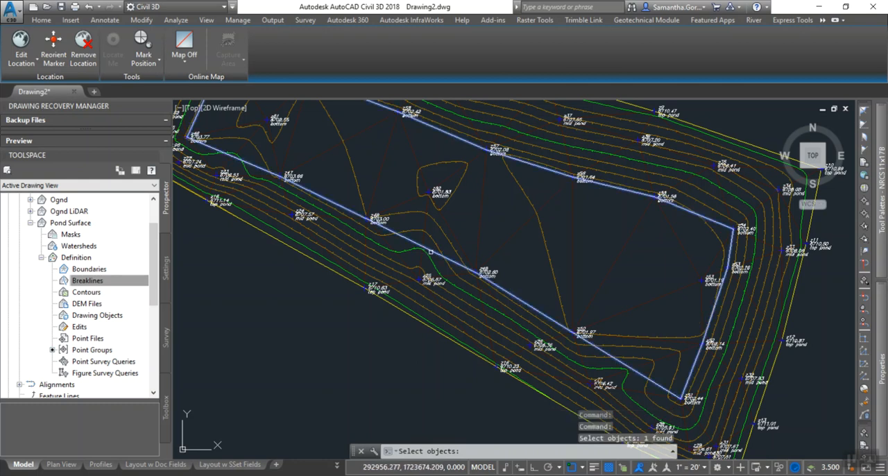
key("Return")
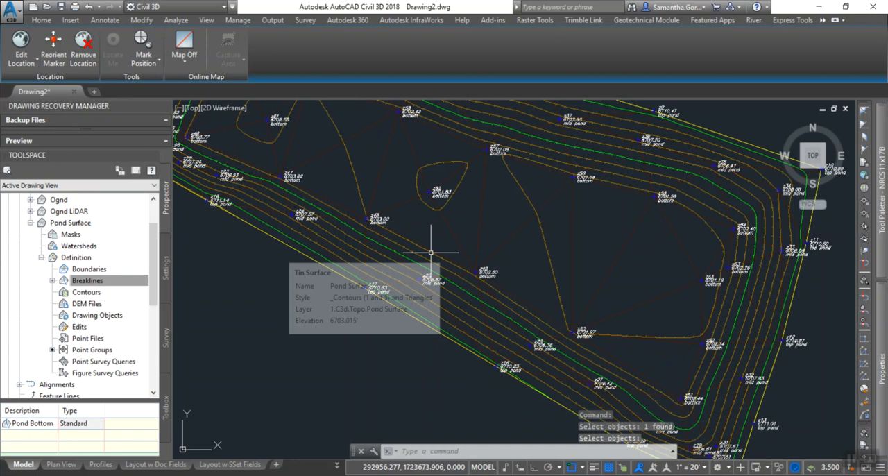
Examine the rebuilt Pond Surface contours along the pond's south side and across the whole pond.
middle_click_drag(411, 299, 466, 361)
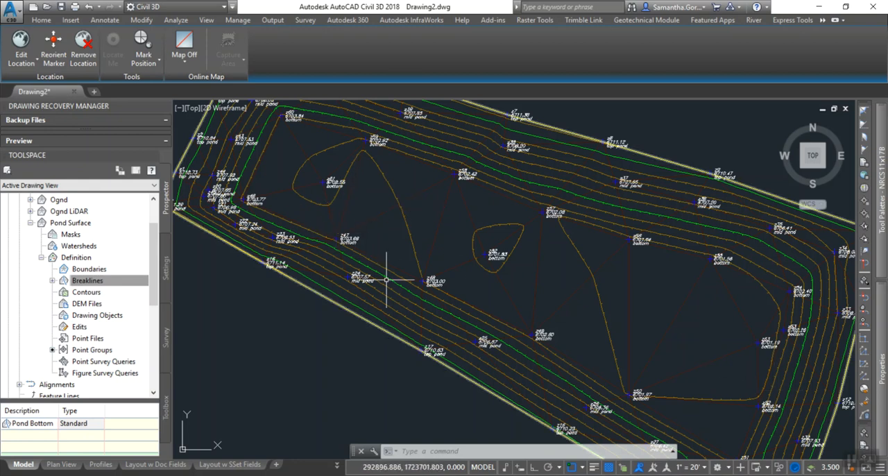
mouse_move(382, 300)
middle_mouse_down()
mouse_move(353, 202)
mouse_move(331, 202)
middle_mouse_up()
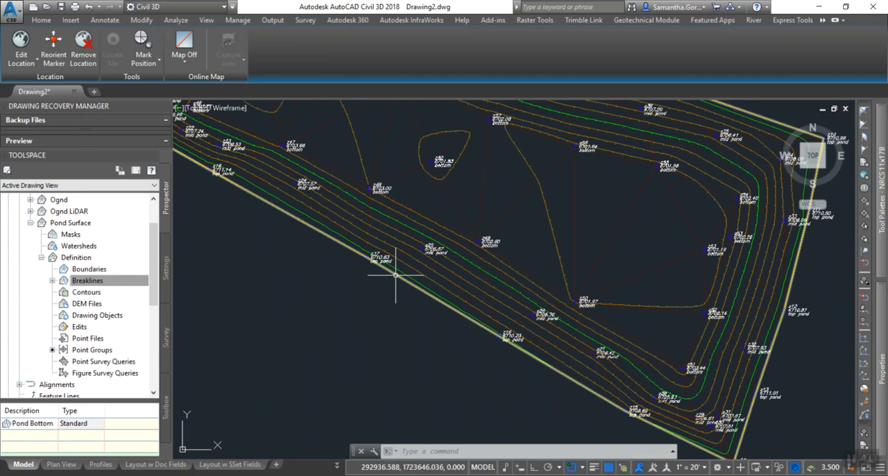
scroll(436, 301, "down", 5)
mouse_move(439, 302)
middle_mouse_down()
mouse_move(412, 313)
mouse_move(408, 327)
middle_mouse_up()
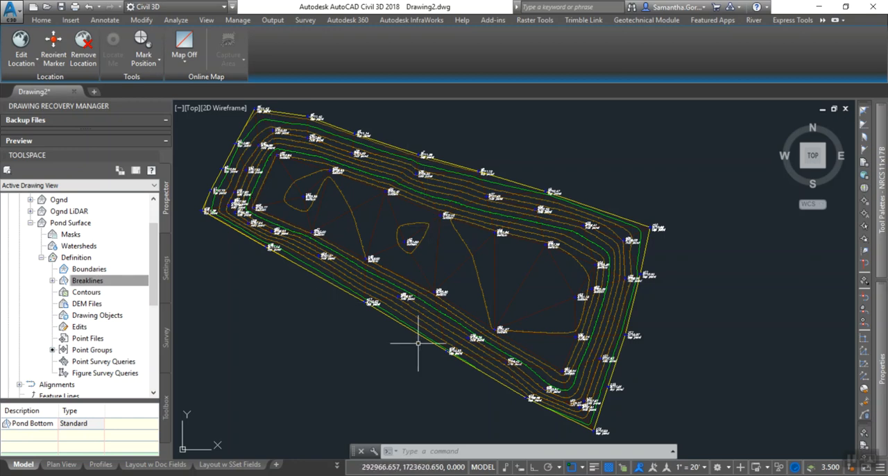
Open Pond Surface in the Object Viewer with the Shades of Gray visual style.
left_click(421, 319)
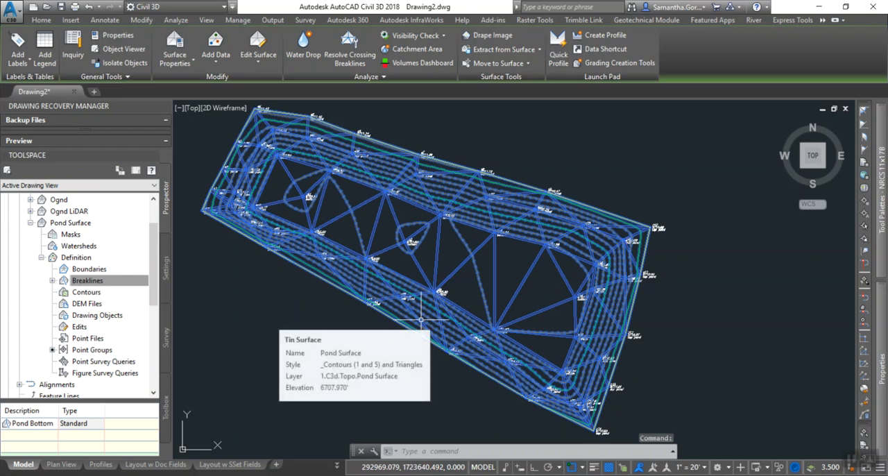
right_click(421, 325)
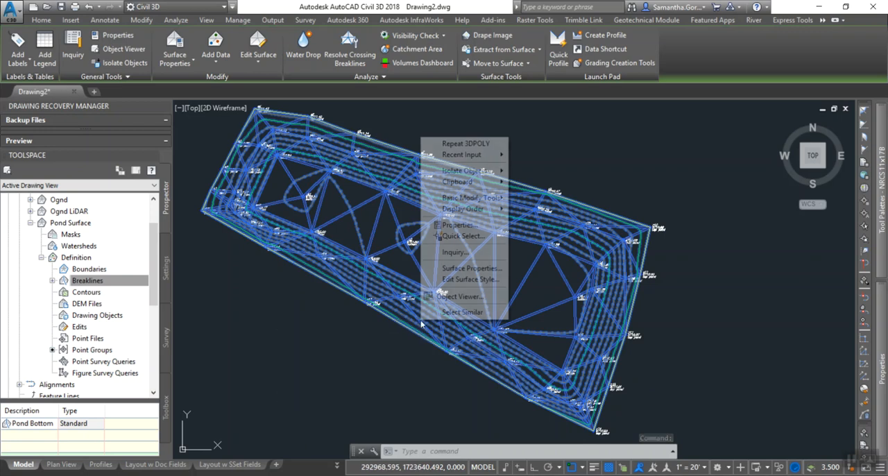
left_click(439, 303)
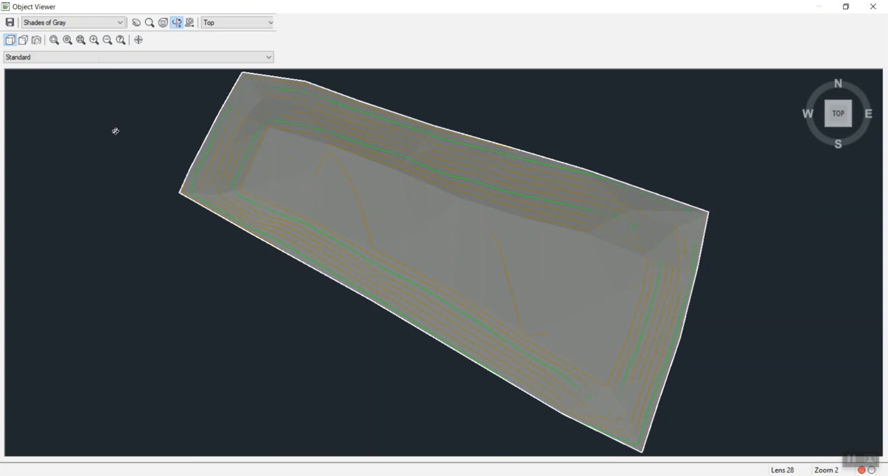
left_click(75, 28)
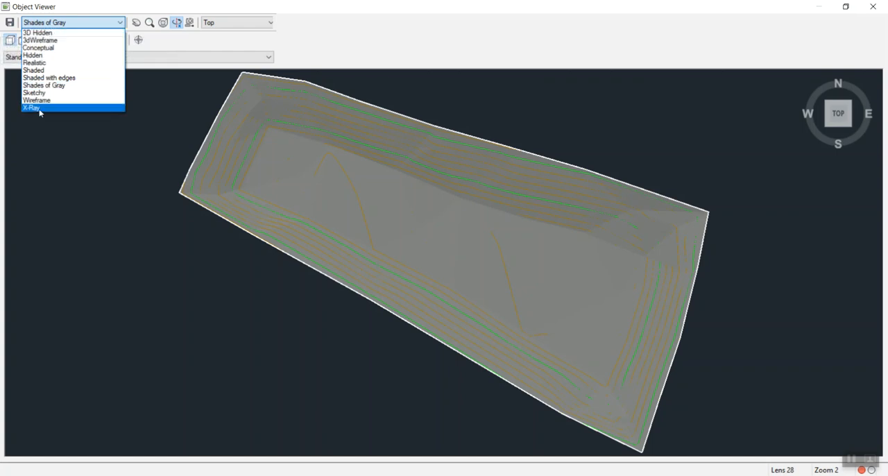
left_click(52, 86)
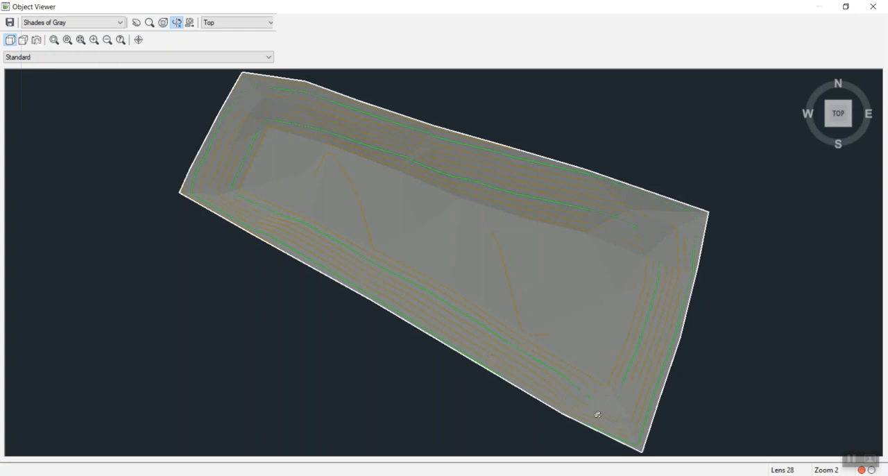
Orbit the shaded Pond Surface model to examine its side slopes and bottom from several angles, and close the Object Viewer.
left_click_drag(598, 415, 532, 262)
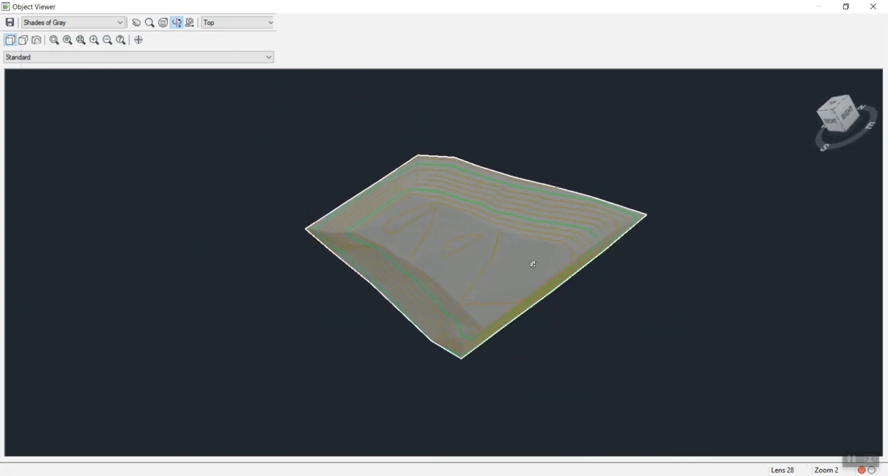
left_click_drag(583, 231, 644, 263)
left_click_drag(424, 302, 335, 253)
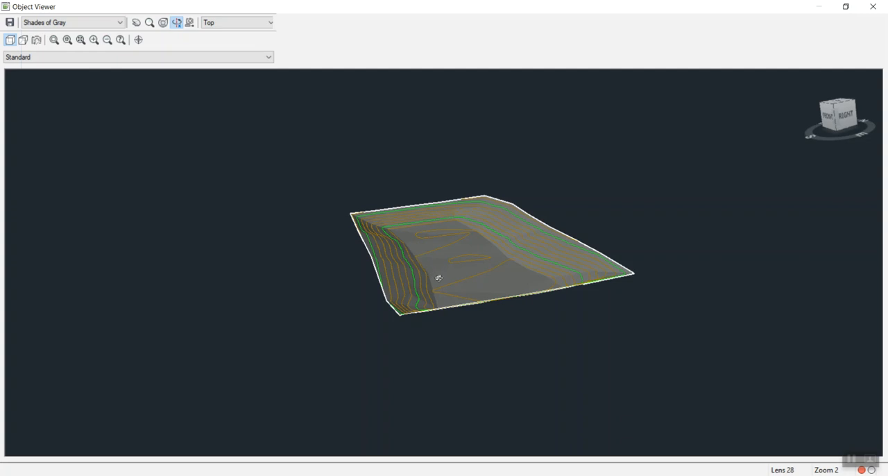
left_click_drag(440, 298, 329, 266)
left_click_drag(515, 284, 393, 279)
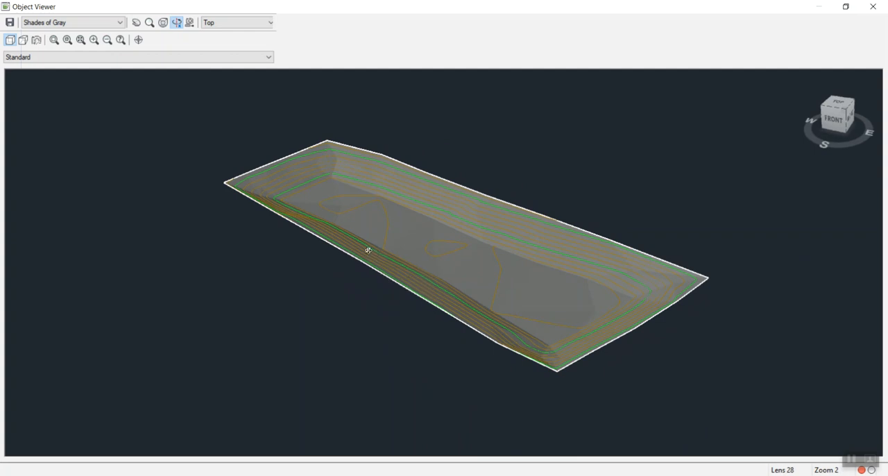
left_click_drag(337, 215, 308, 225)
left_click_drag(407, 238, 498, 331)
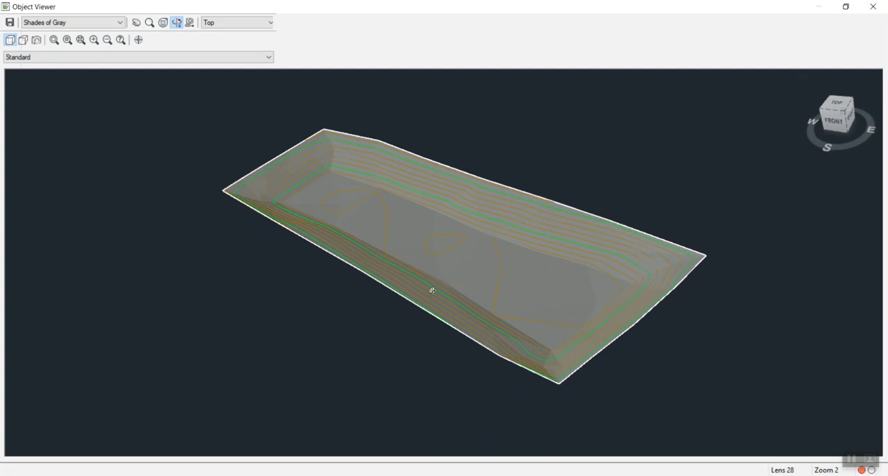
left_click_drag(387, 296, 325, 293)
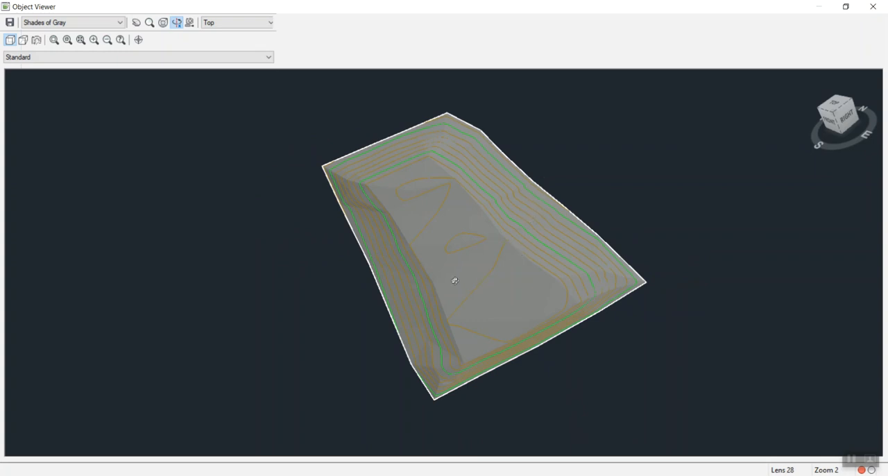
left_click_drag(517, 311, 563, 311)
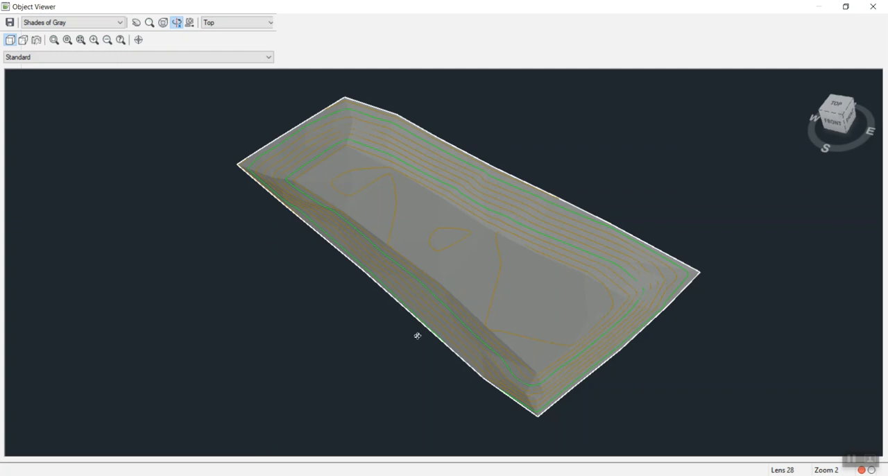
left_click_drag(431, 303, 419, 285)
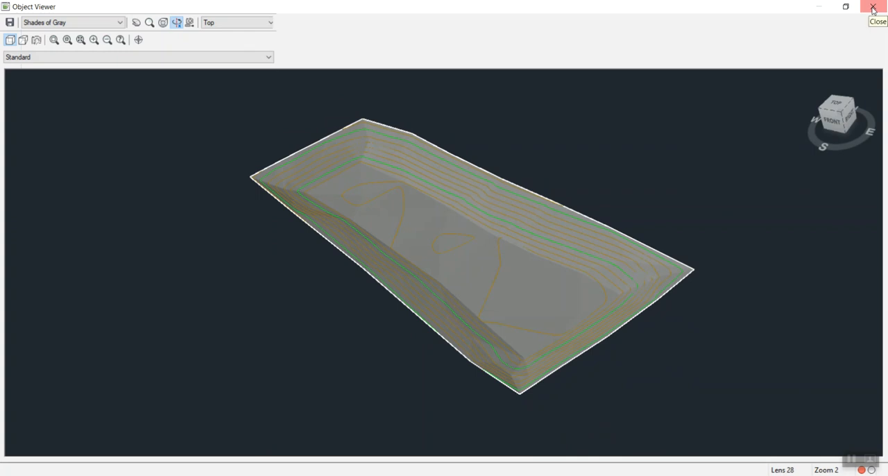
left_click(873, 7)
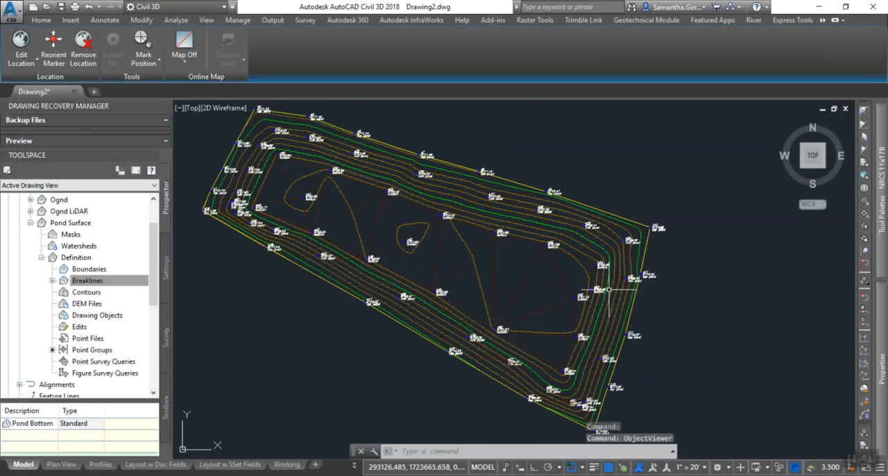
Collapse Pond Surface in the Toolspace and open its Surface Properties.
middle_click_drag(353, 277, 385, 291)
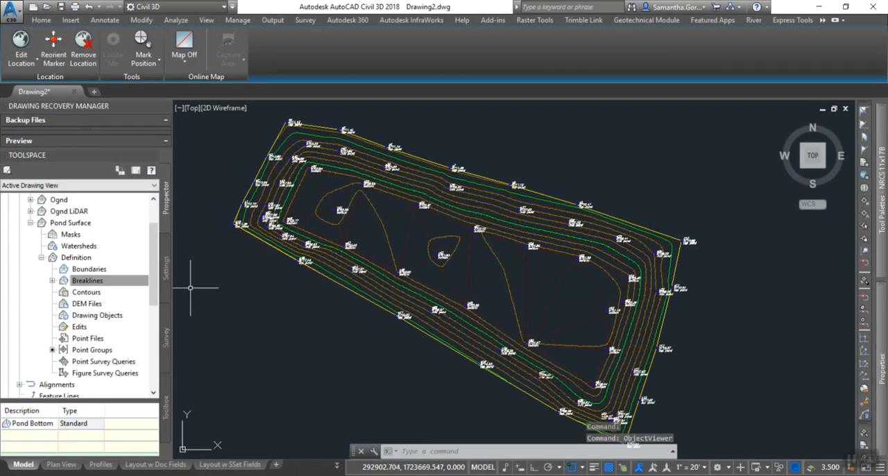
left_click(42, 257)
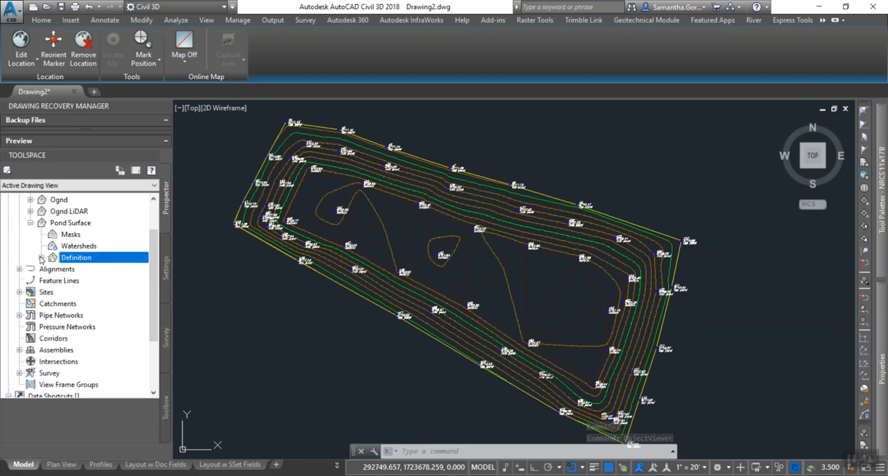
left_click(70, 225)
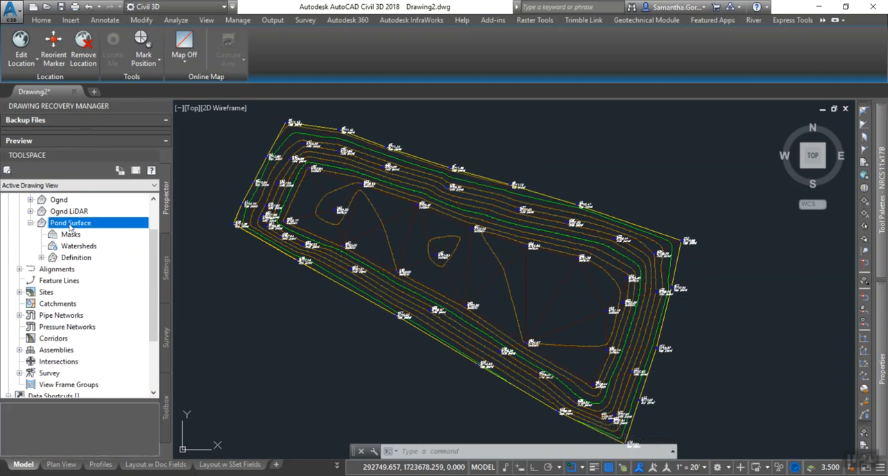
scroll(69, 225, "up", 1)
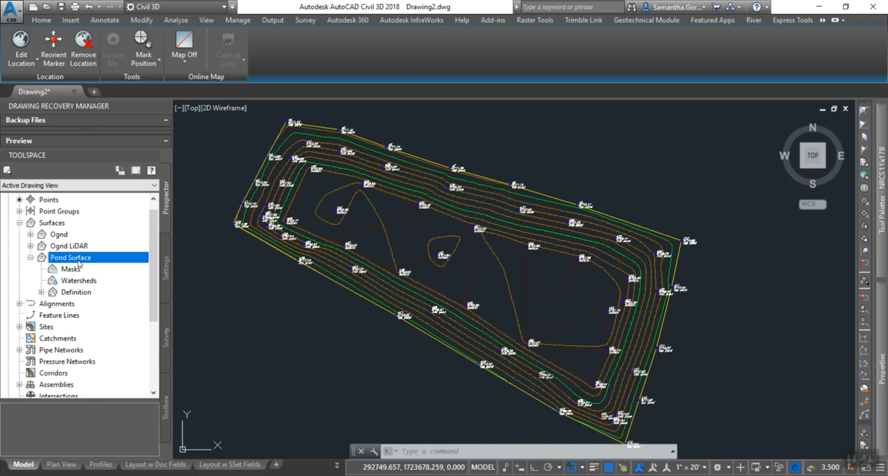
left_click(30, 258)
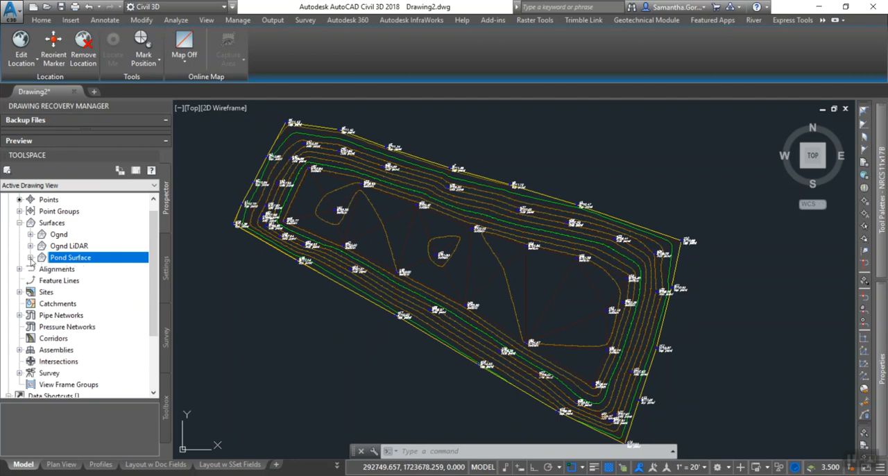
right_click(75, 262)
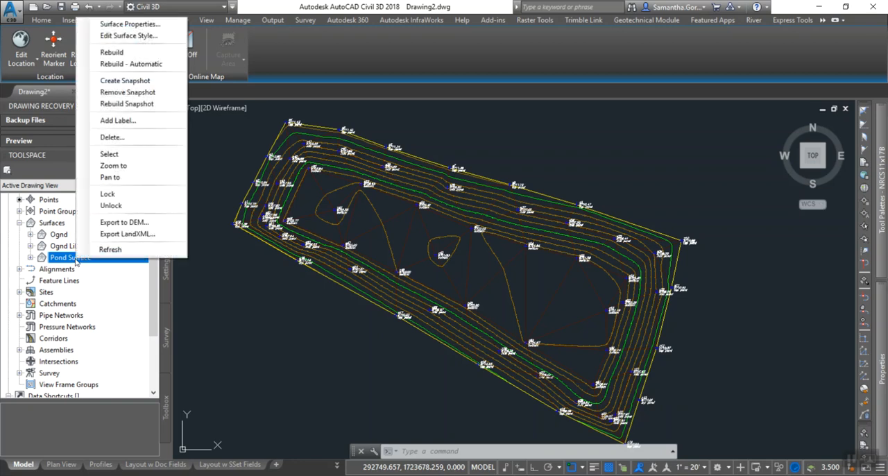
left_click(139, 35)
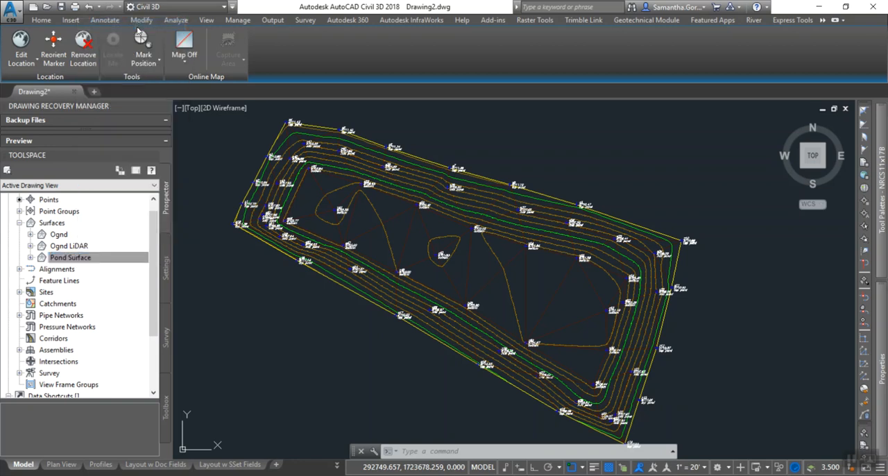
left_click_drag(670, 241, 477, 197)
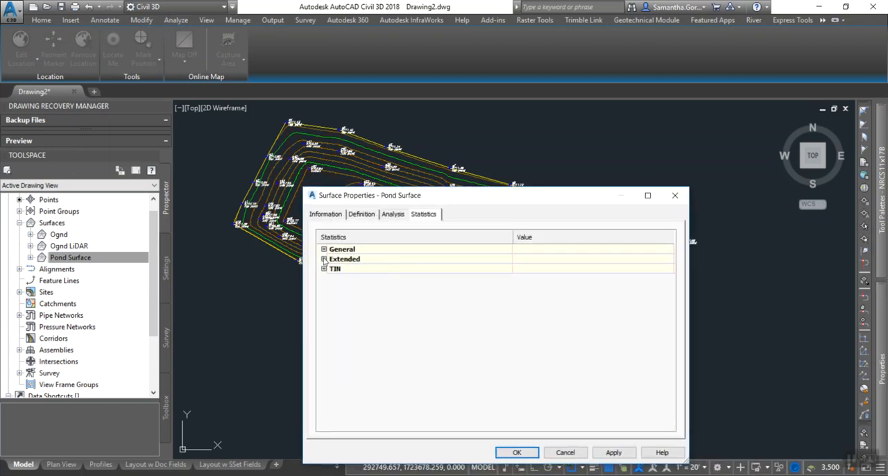
Check the 3D surface area in the Extended statistics of Pond Surface and close the properties.
left_click(324, 259)
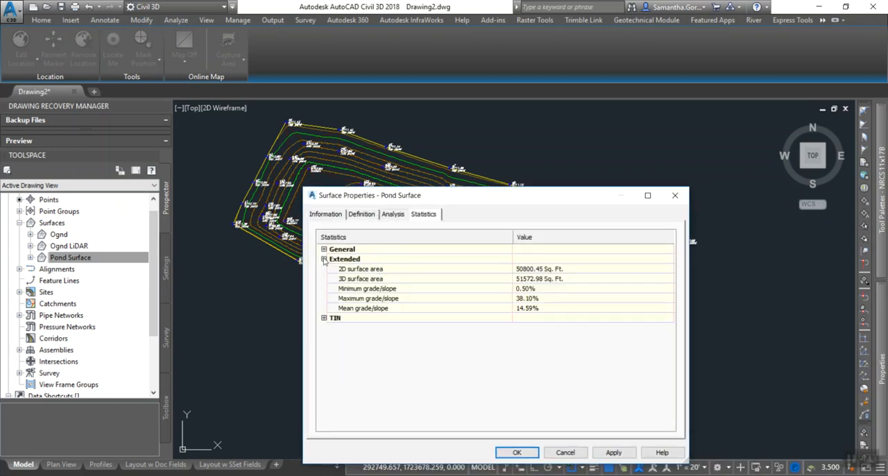
left_click(371, 279)
left_click(549, 281)
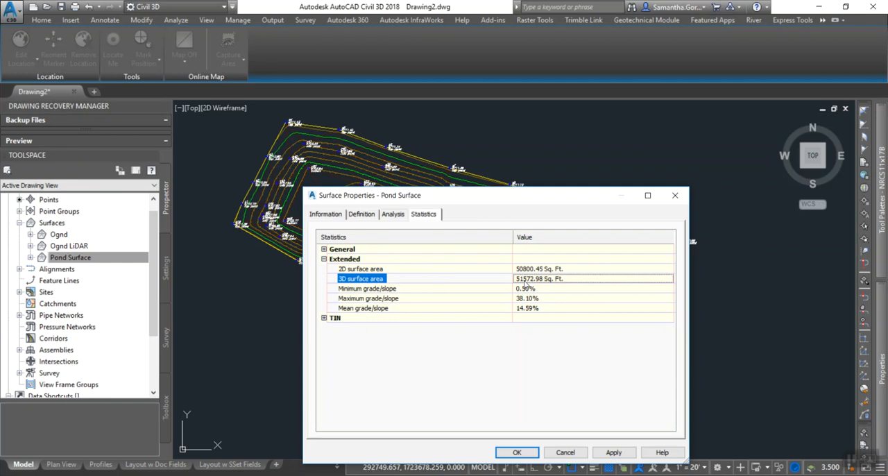
left_click_drag(533, 201, 229, 179)
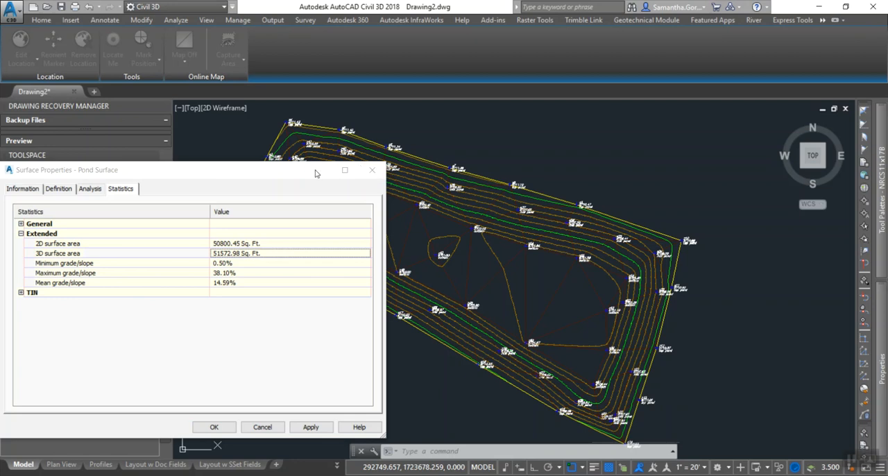
left_click(373, 170)
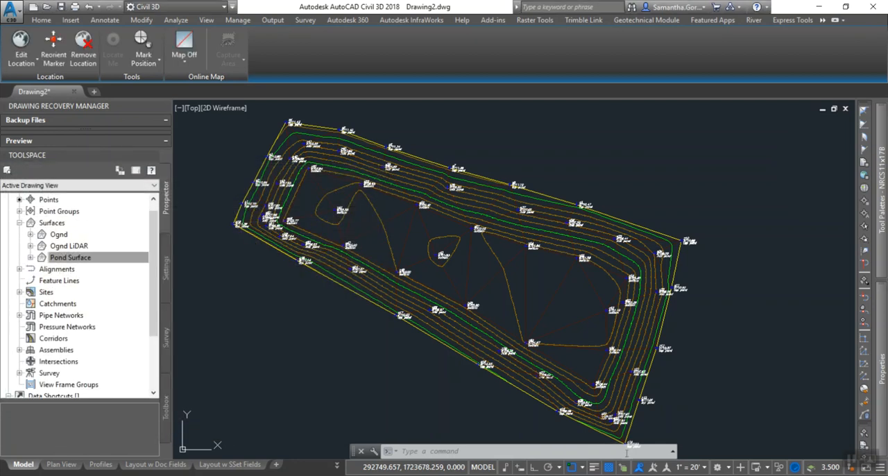
Look at the perimeter calculation in the Pond Video Notes sticky note and recheck the Extended statistics in the Pond Surface properties.
key("alt+Tab")
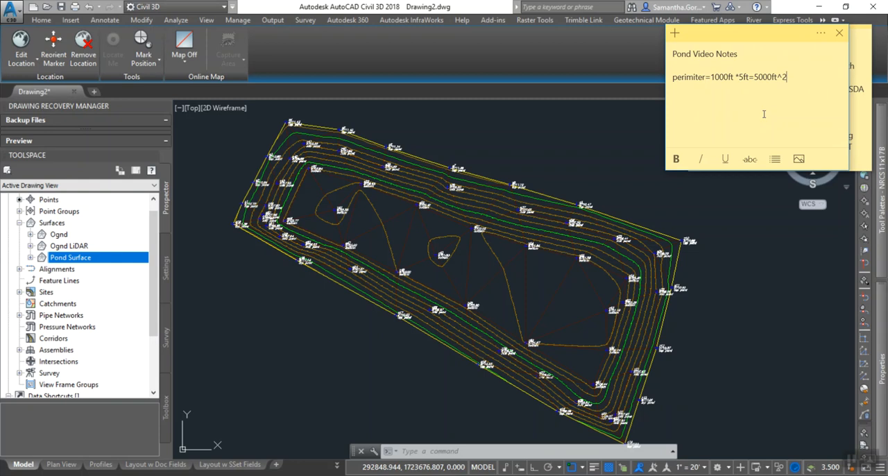
right_click(89, 259)
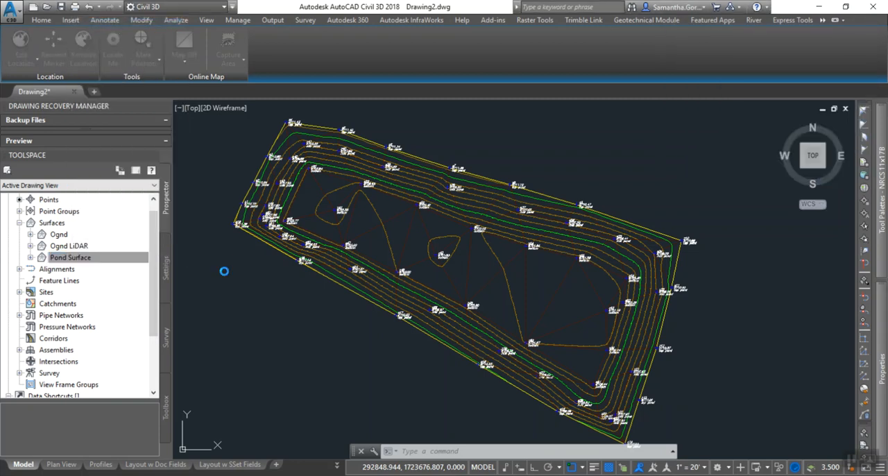
left_click(21, 235)
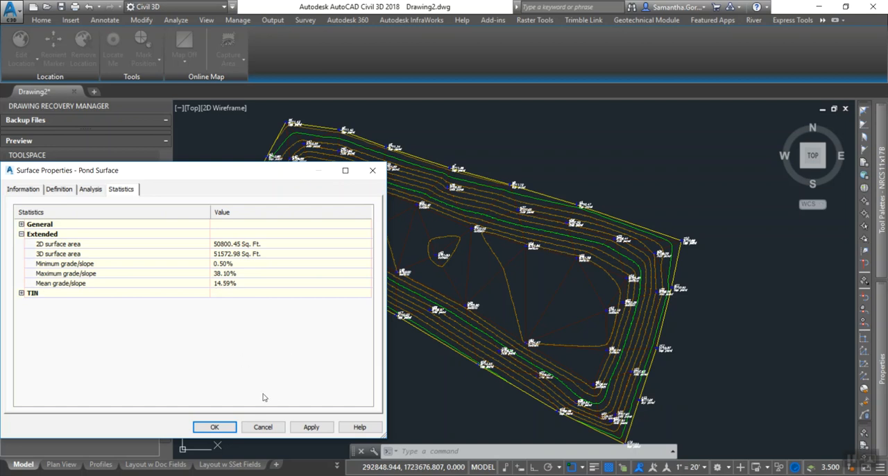
left_click(372, 172)
Switch to the Pond Video Notes sticky note and add 56,573 ft^2 on a new line below the perimeter calculation.
key("alt+Tab")
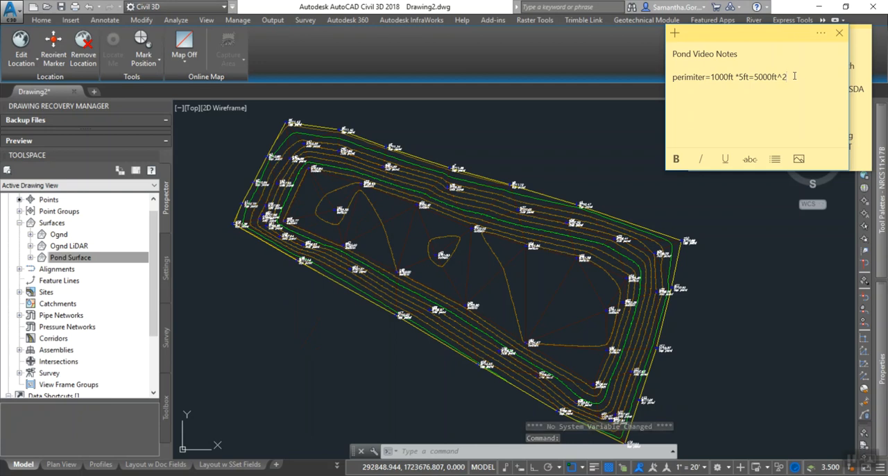
key("Return")
key("Return")
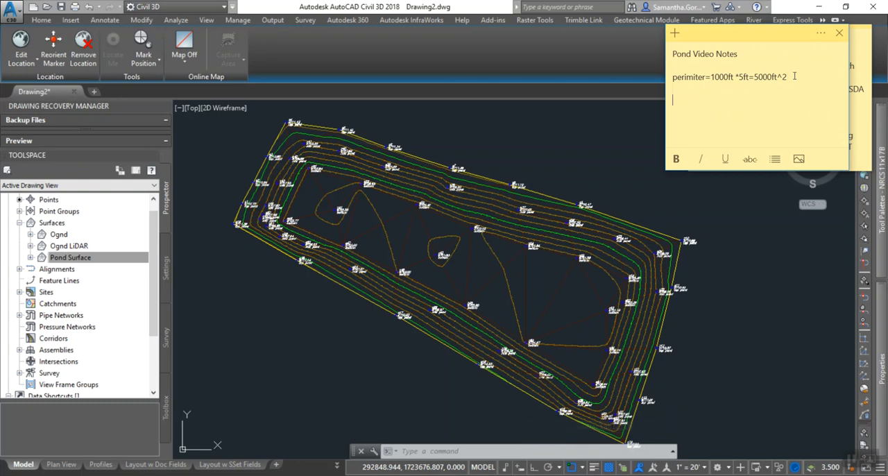
type("56")
type(".")
type("573")
type(" ft")
type("^2")
Review the 56,573 ft^2 line in the sticky note and return to the Civil 3D drawing.
left_click_drag(672, 100, 712, 100)
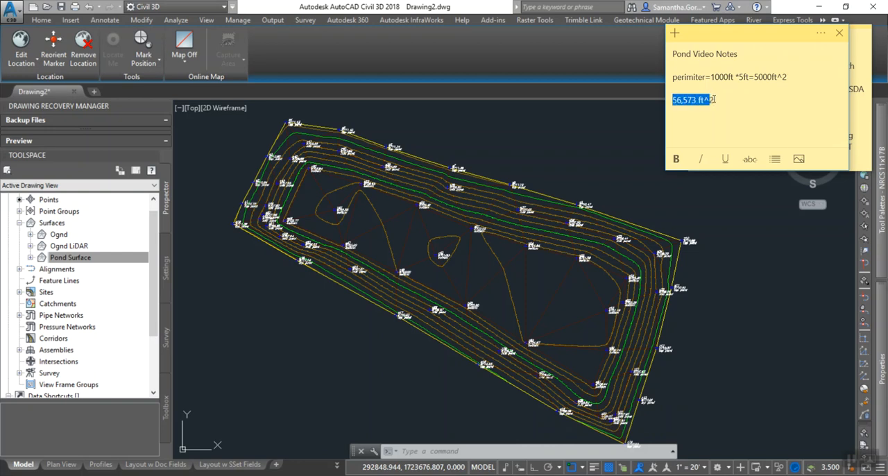
left_click(714, 100)
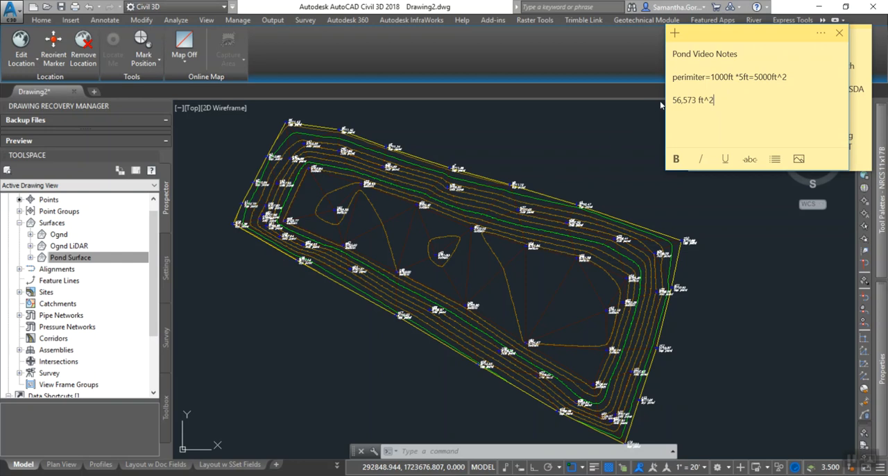
left_click_drag(671, 100, 692, 101)
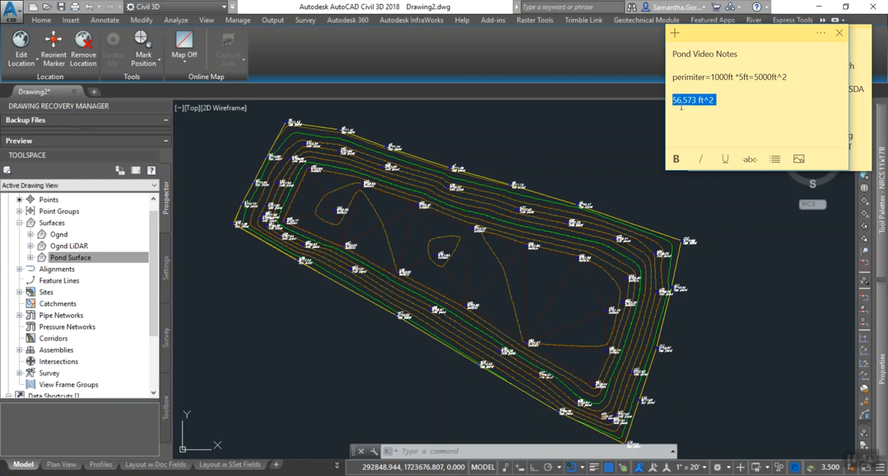
left_click(718, 106)
left_click(445, 302)
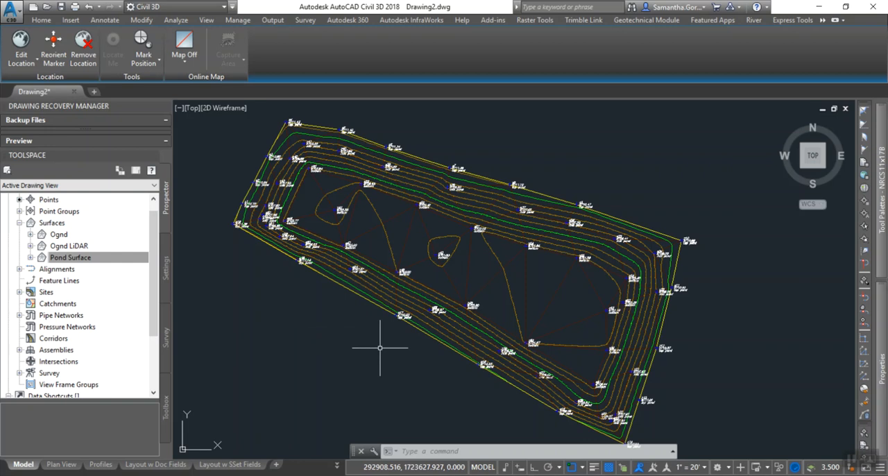
mouse_move(493, 357)
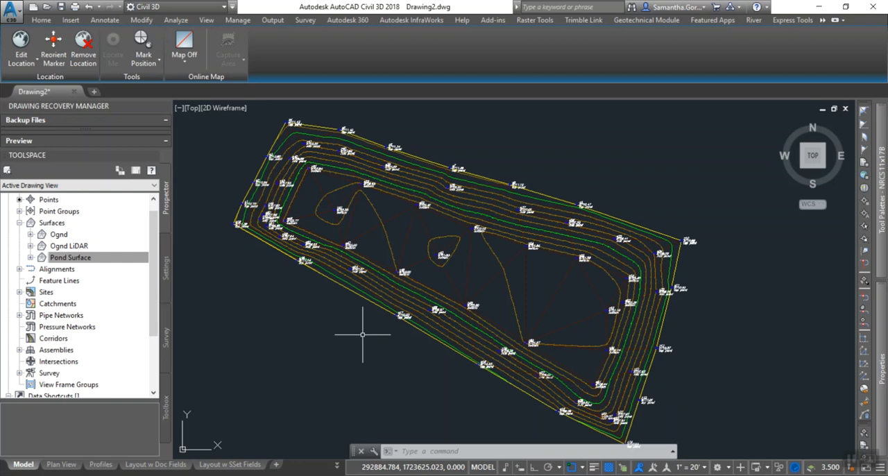
mouse_move(384, 293)
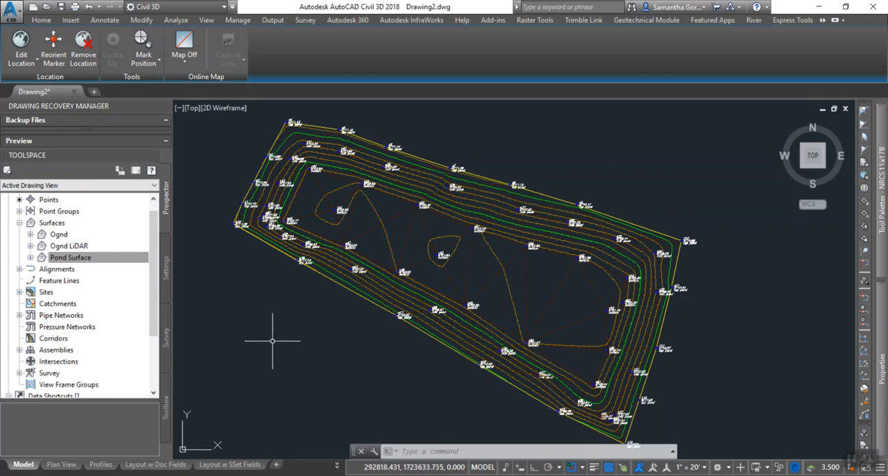
left_click(76, 260)
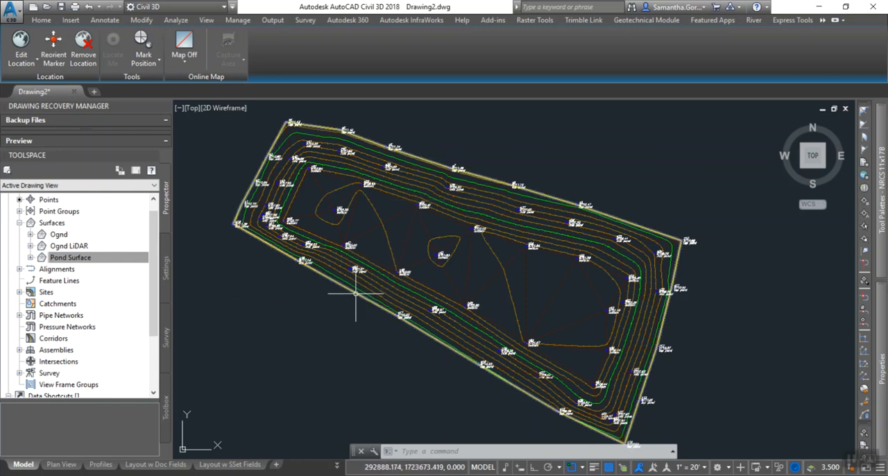
mouse_move(356, 293)
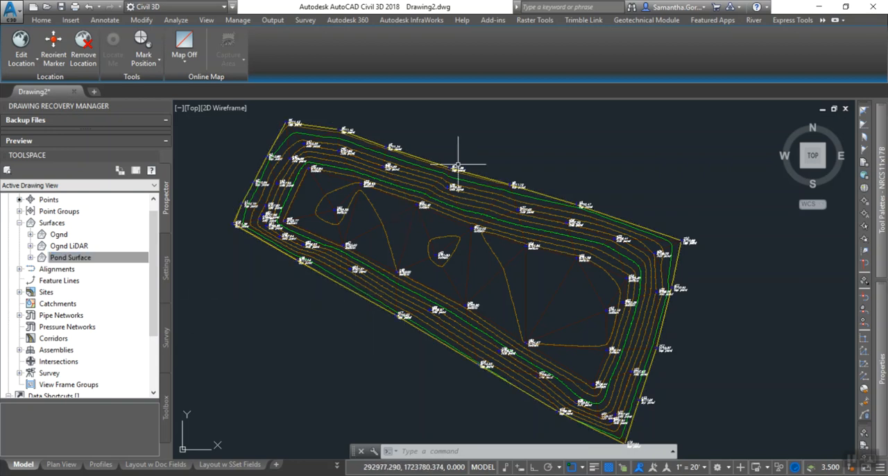
mouse_move(425, 158)
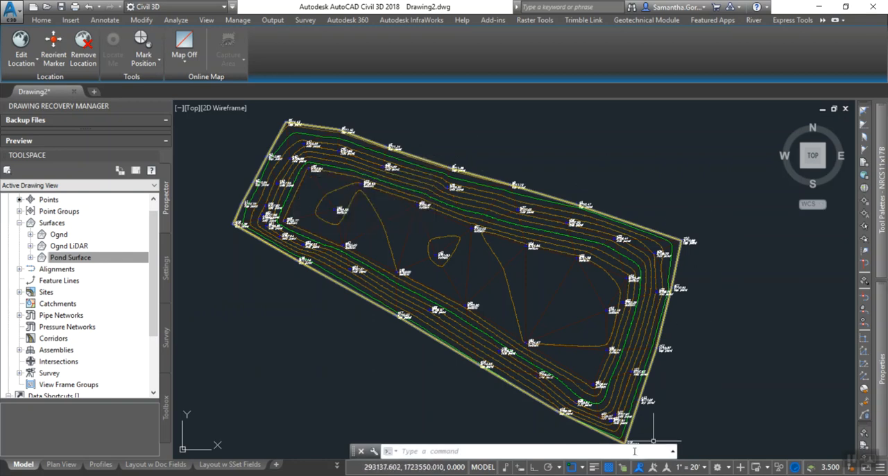
middle_click_drag(452, 353, 397, 286)
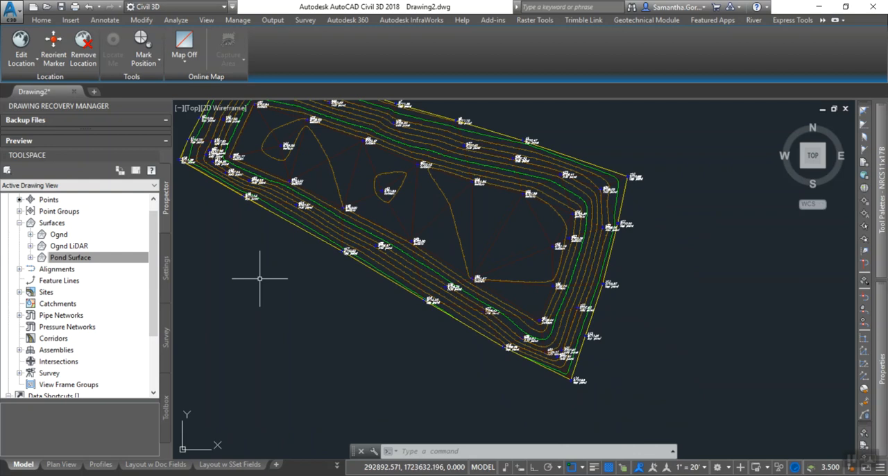
left_click(55, 257)
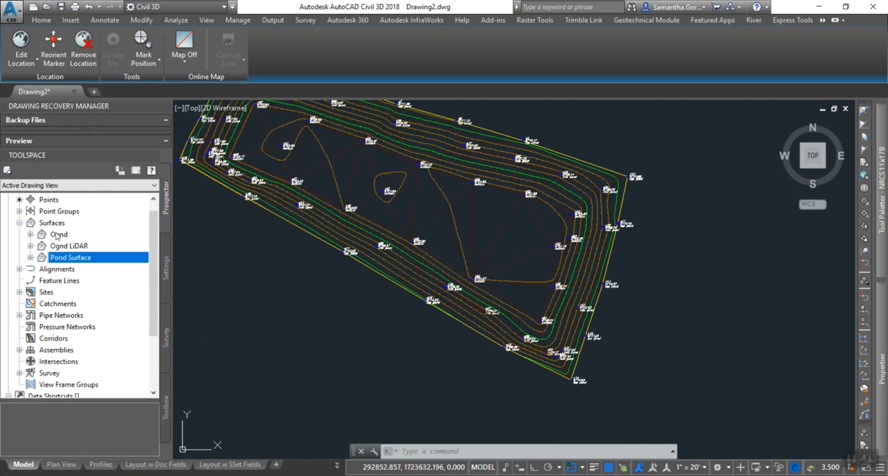
Start a new TIN surface from the Surfaces collection and name it Top of Pond.
left_click(52, 222)
right_click(54, 223)
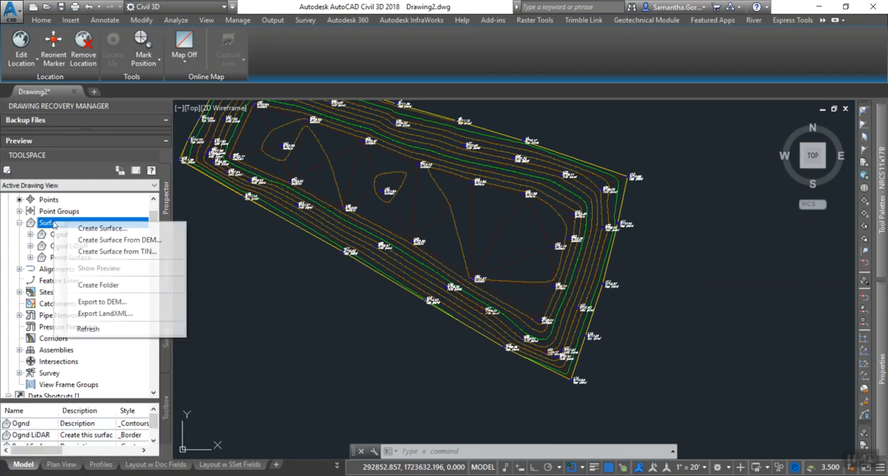
left_click(94, 228)
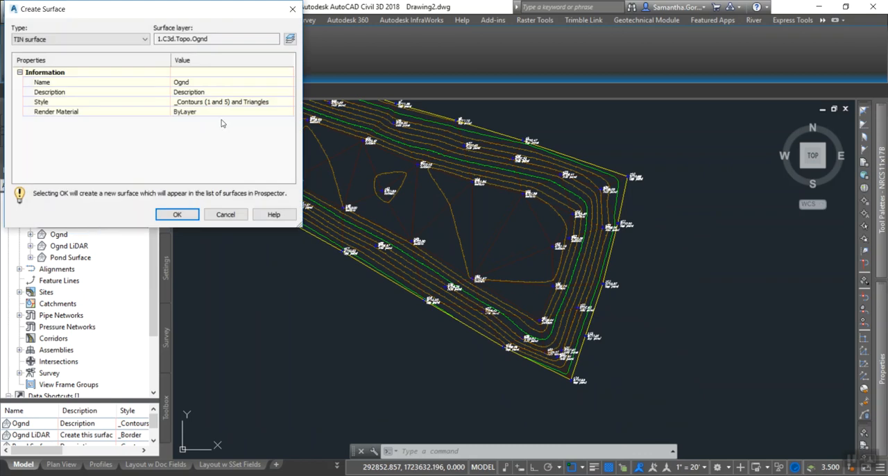
left_click(186, 83)
type("Top of Pond")
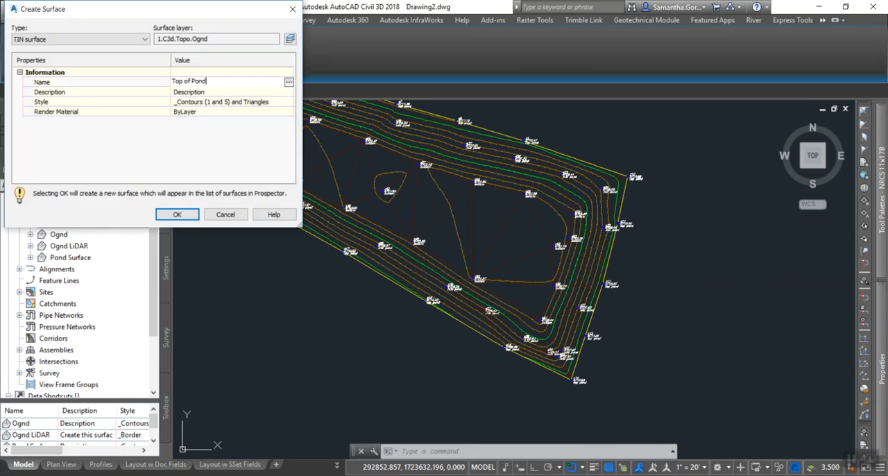
key("Return")
Set the new surface's style to _<off> and create the surface.
left_click(240, 102)
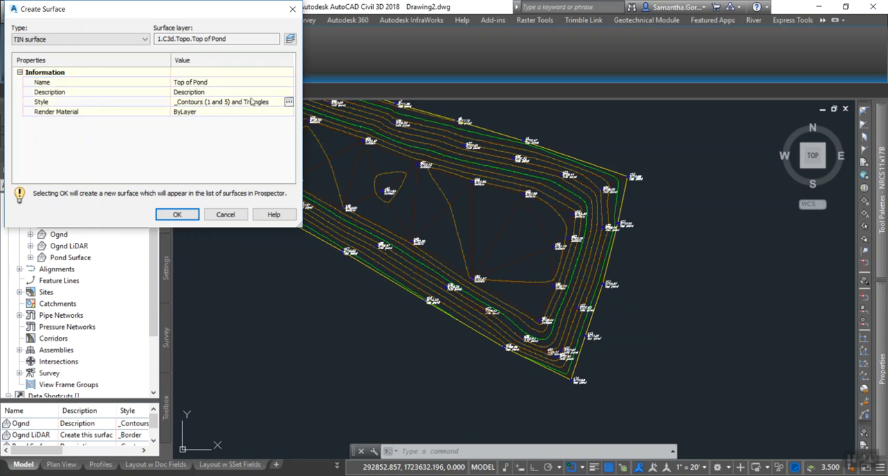
left_click(288, 102)
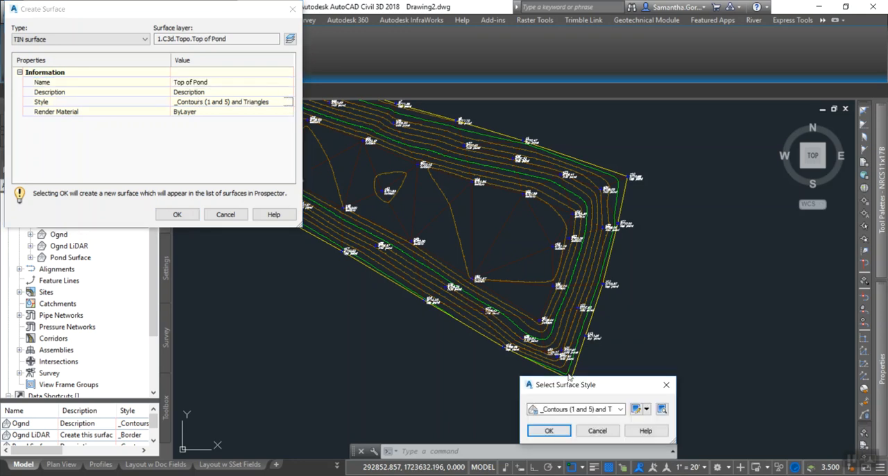
left_click(621, 409)
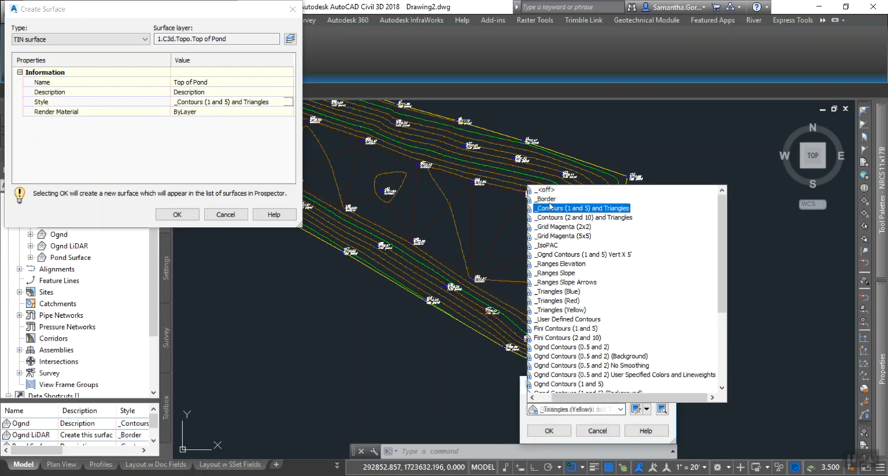
left_click(547, 195)
left_click(552, 431)
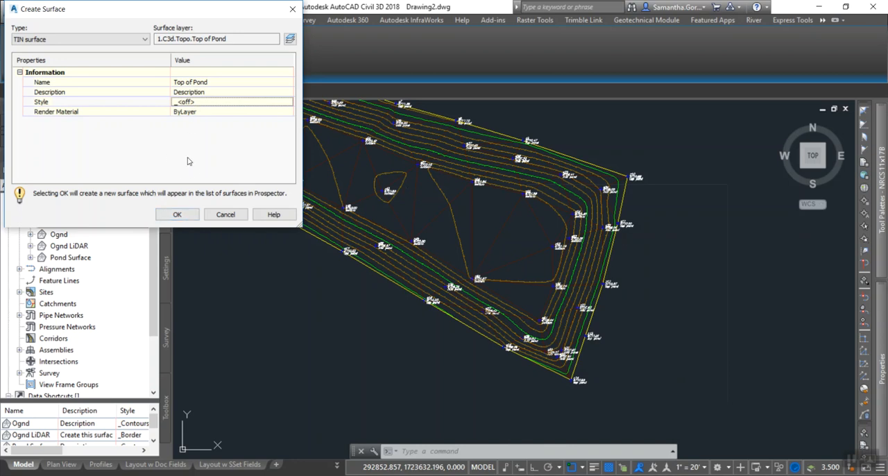
left_click(177, 215)
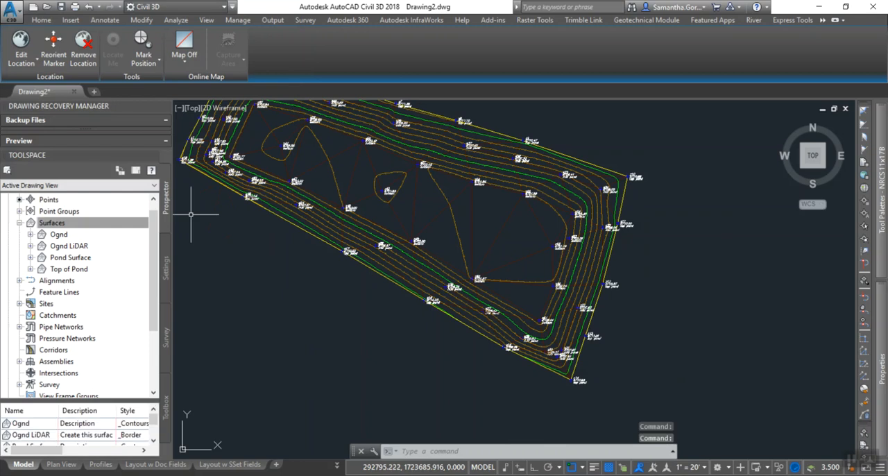
Expand the definition of the Top of Pond surface and start adding standard breaklines with the description Top of Pond.
left_click(31, 270)
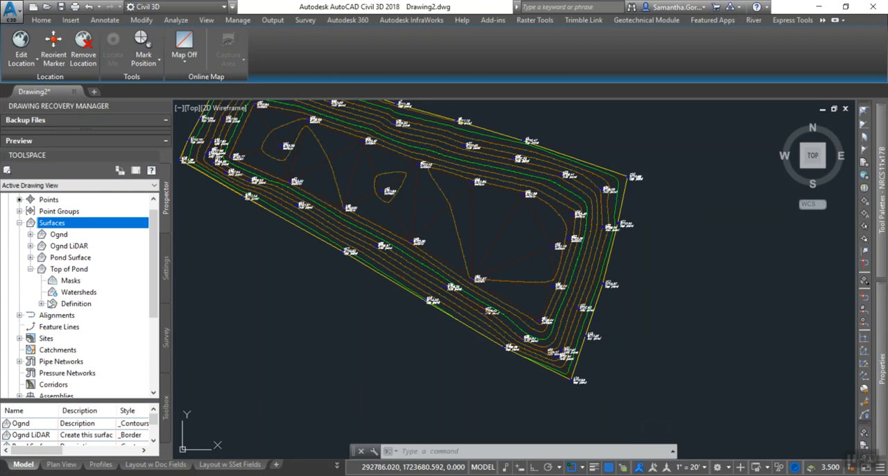
left_click(41, 304)
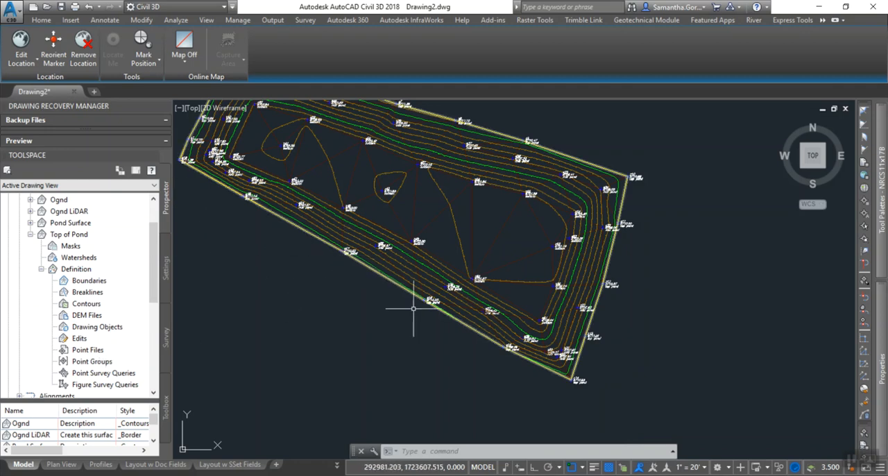
left_click(86, 295)
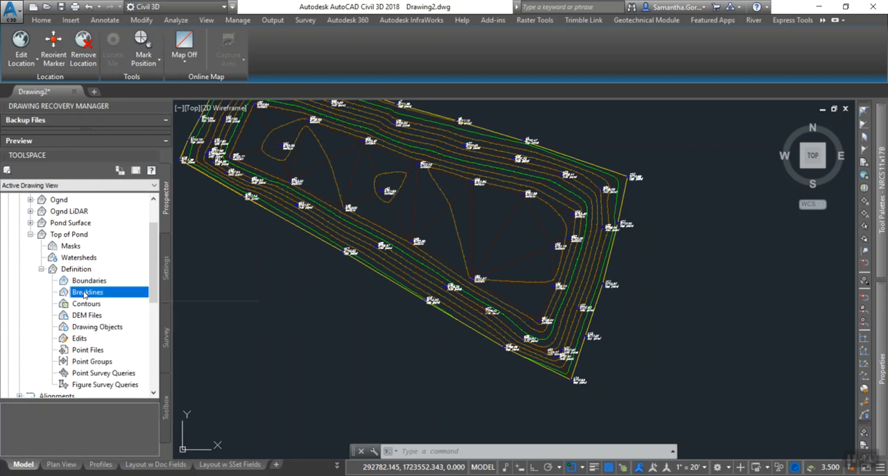
right_click(85, 294)
left_click(107, 302)
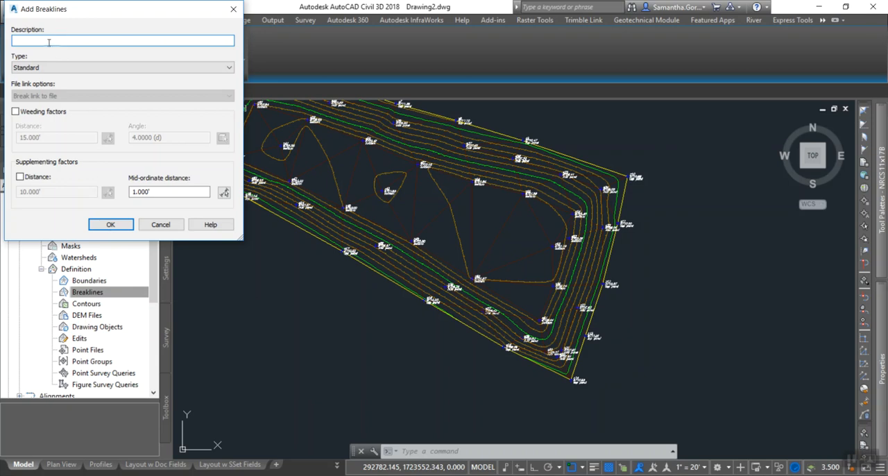
type("Top of Pond")
left_click(113, 224)
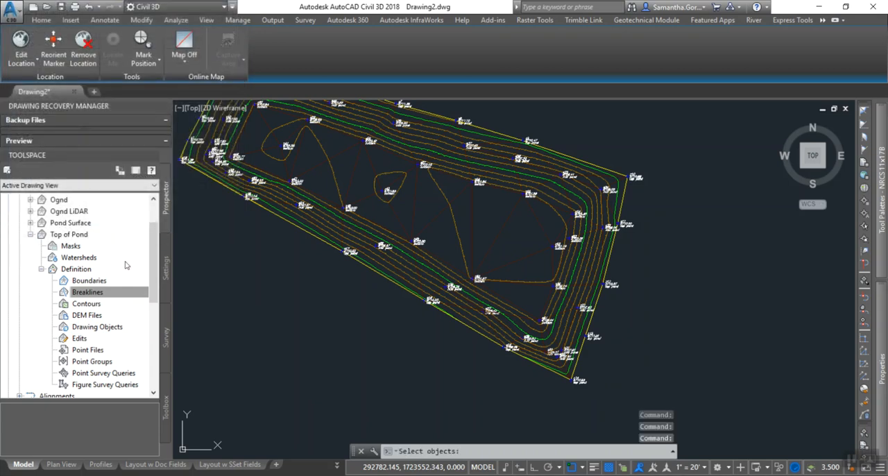
Try to pick the line along the pond's outer edge as the breakline, and cancel the selection.
left_click(393, 282)
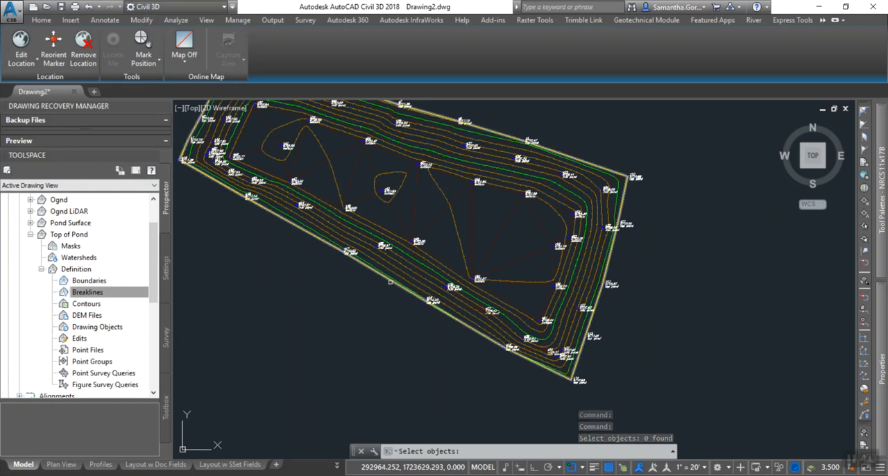
scroll(391, 283, "up", 8)
scroll(389, 284, "down", 6)
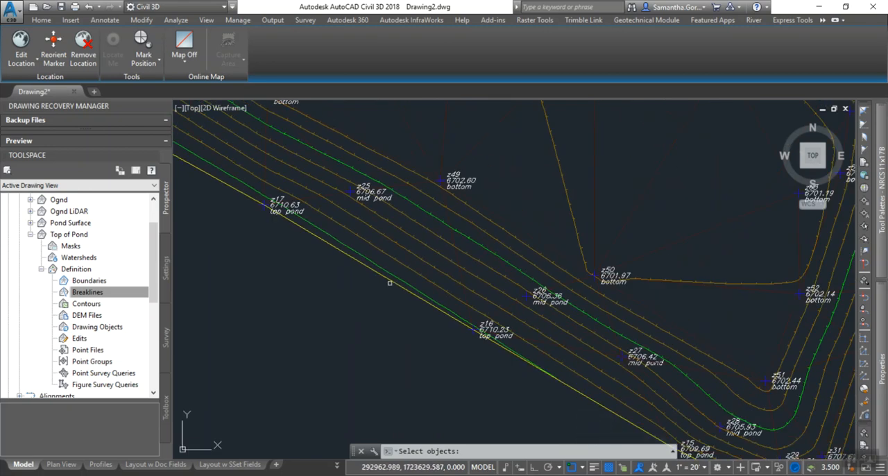
left_click(391, 282)
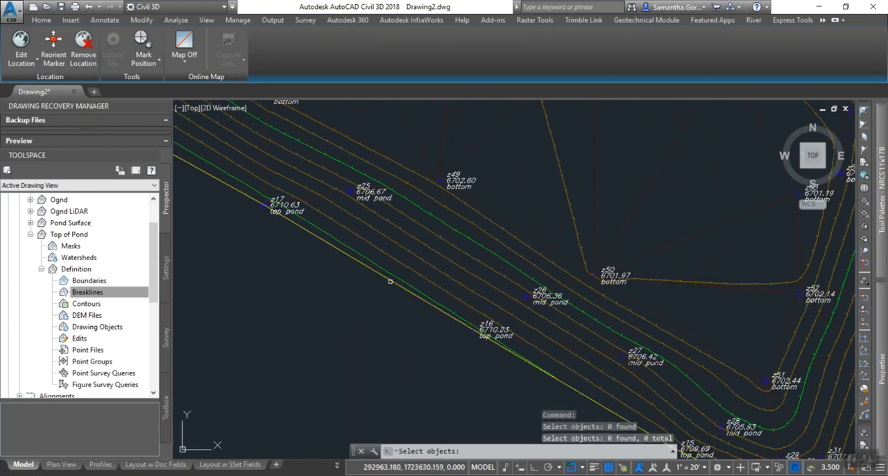
scroll(380, 286, "down", 6)
scroll(379, 285, "down", 2)
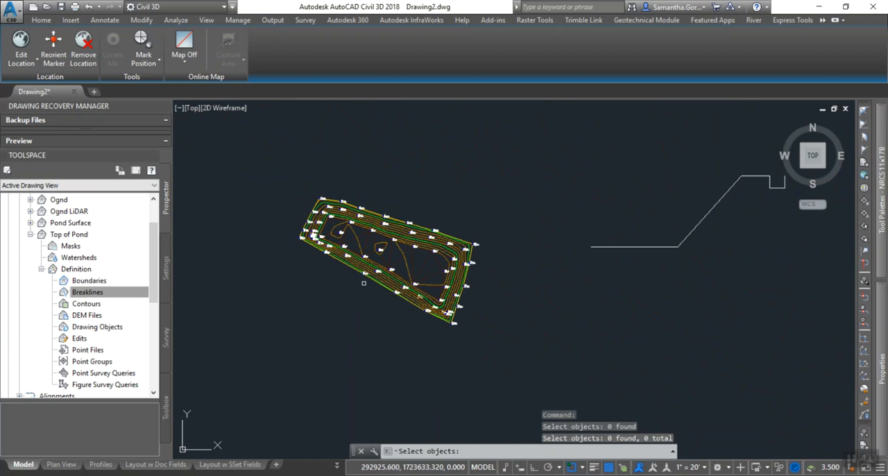
key("Escape")
scroll(373, 292, "up", 5)
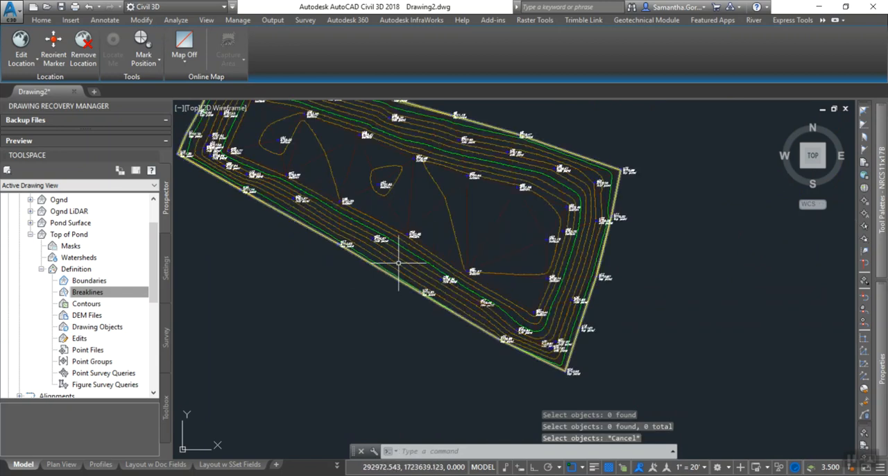
left_click(399, 262)
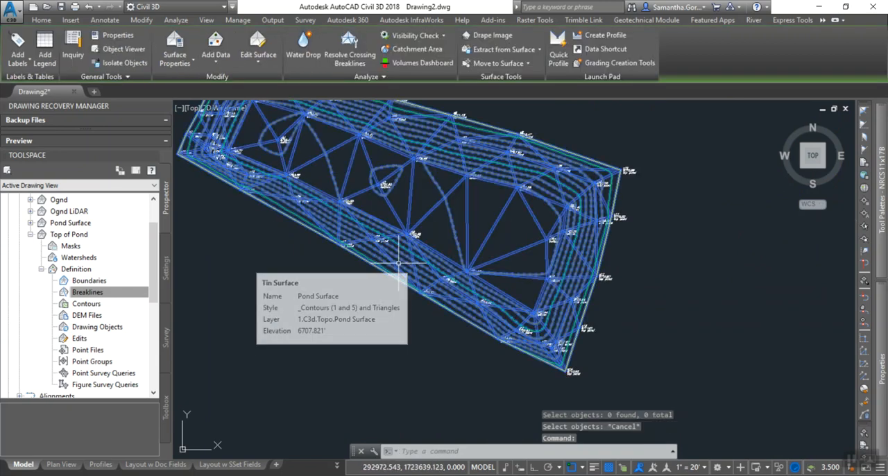
right_click(399, 262)
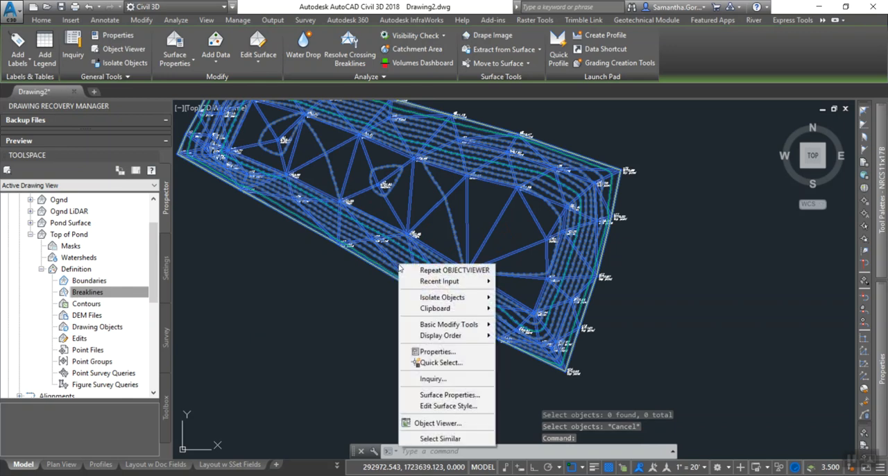
left_click(349, 299)
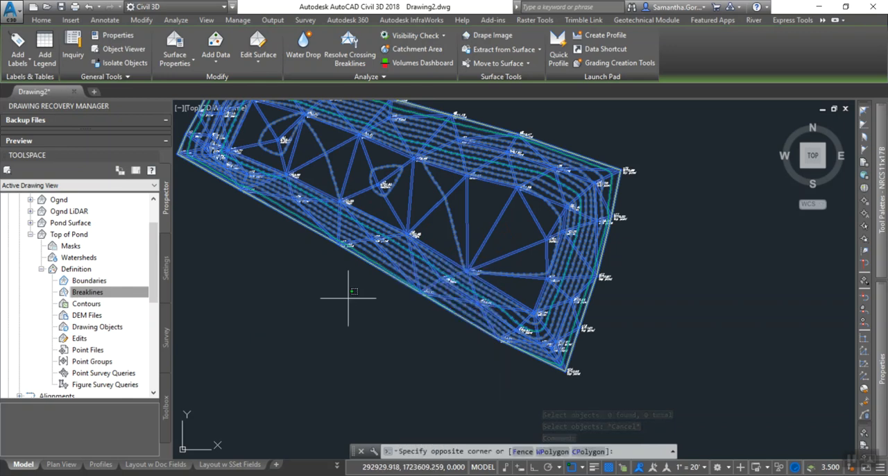
key("Escape")
key("Escape")
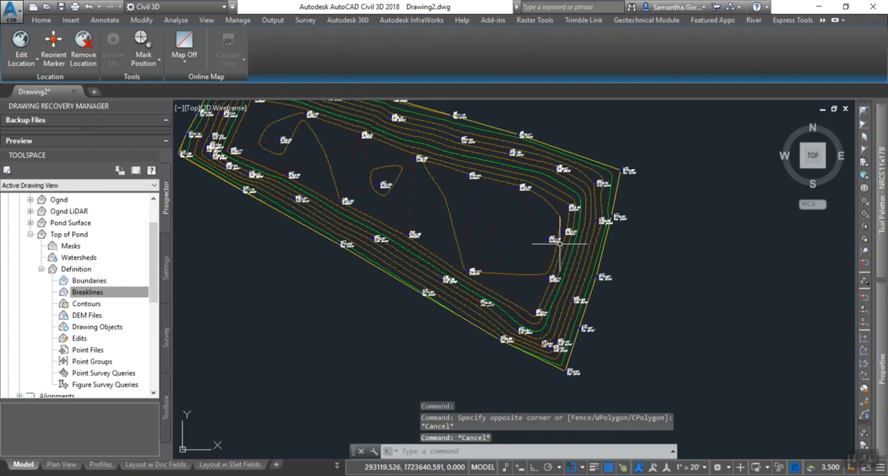
middle_click_drag(294, 233, 317, 304)
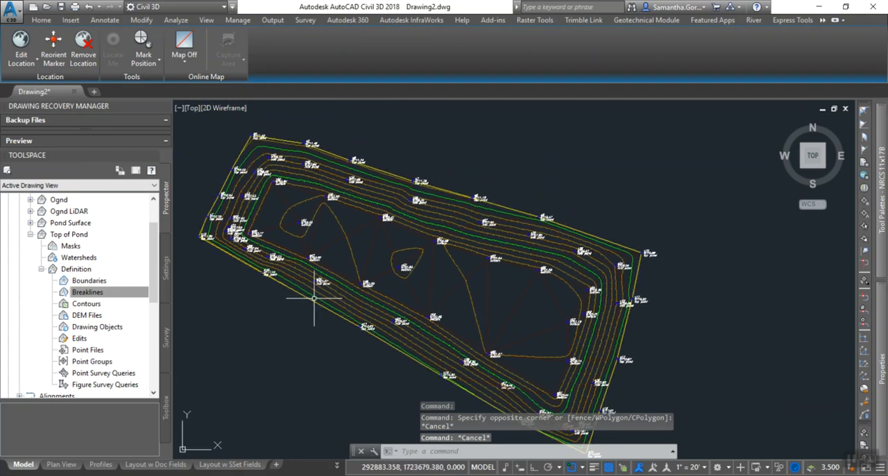
left_click(311, 299)
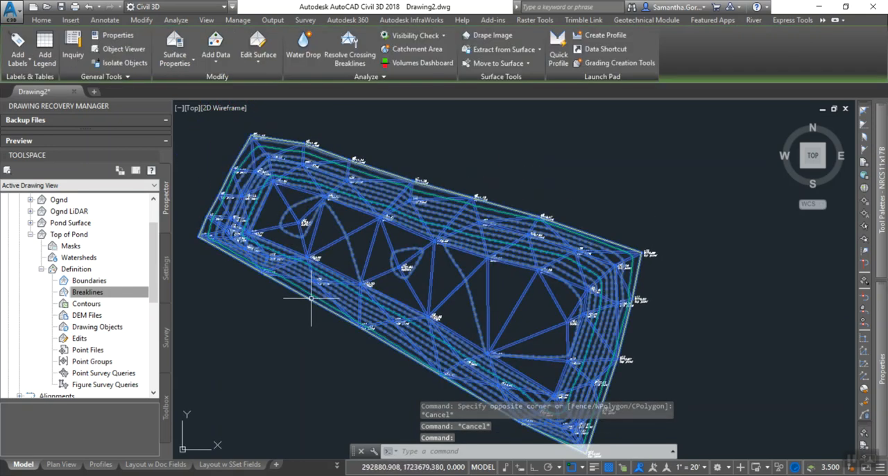
right_click(84, 223)
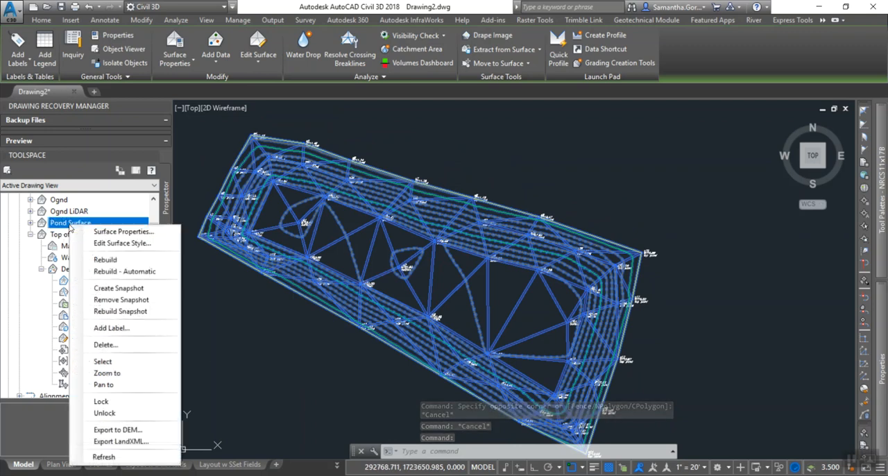
left_click(122, 243)
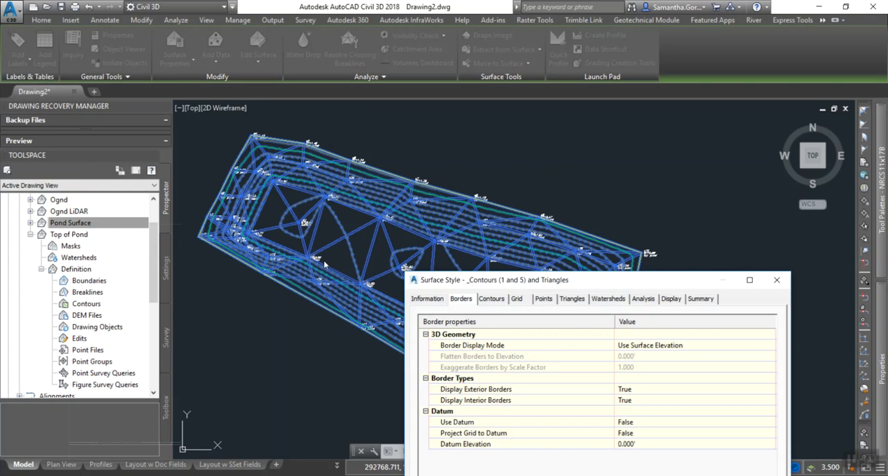
left_click(427, 299)
left_click(555, 329)
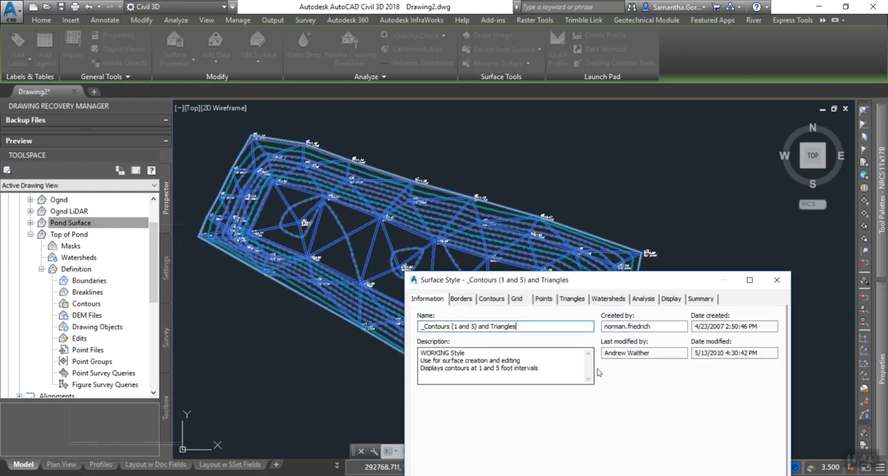
left_click(777, 279)
right_click(314, 291)
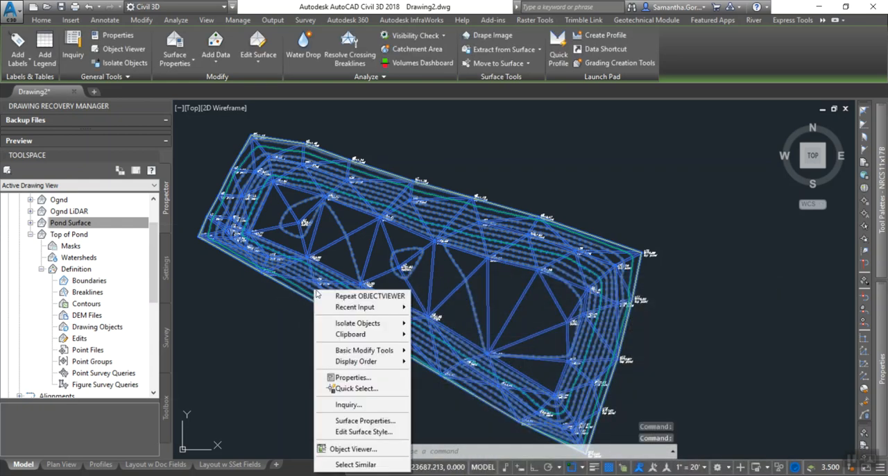
Set the surface style of Pond Surface to _<off> in its surface properties.
left_click(70, 225)
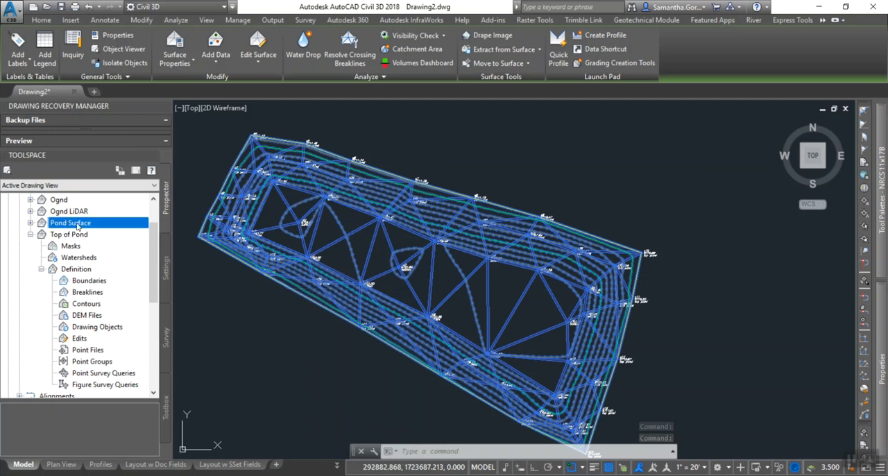
right_click(78, 225)
left_click(115, 231)
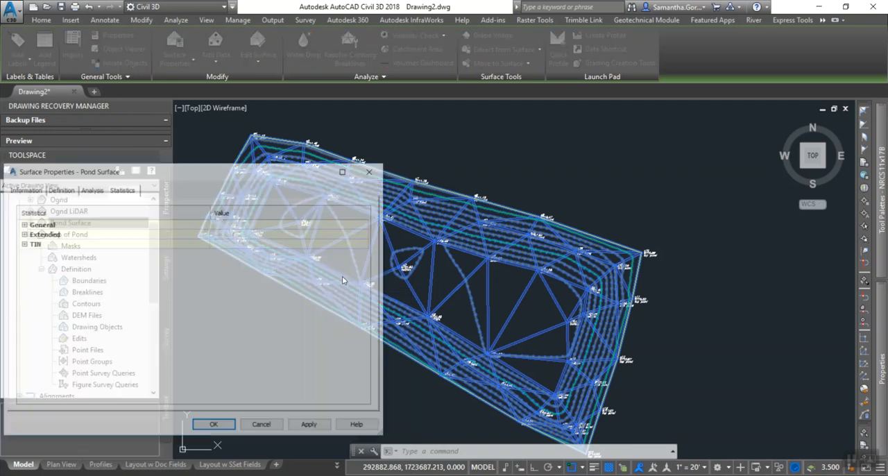
left_click(25, 189)
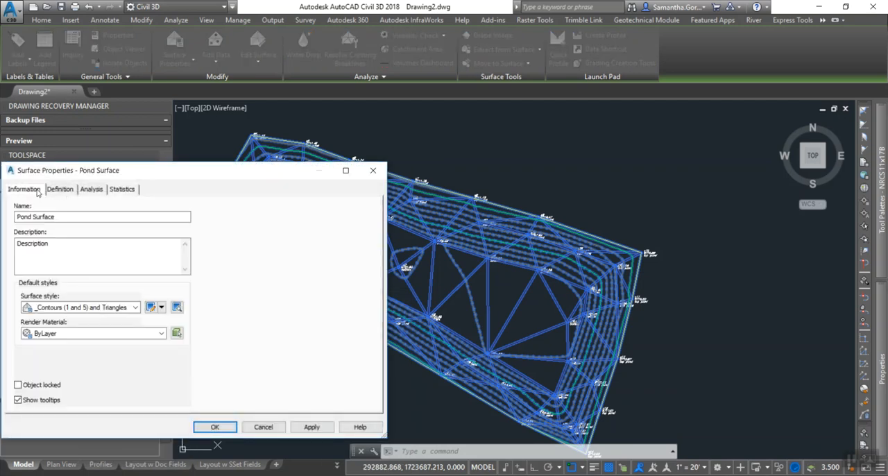
left_click(136, 308)
scroll(69, 347, "up", 2)
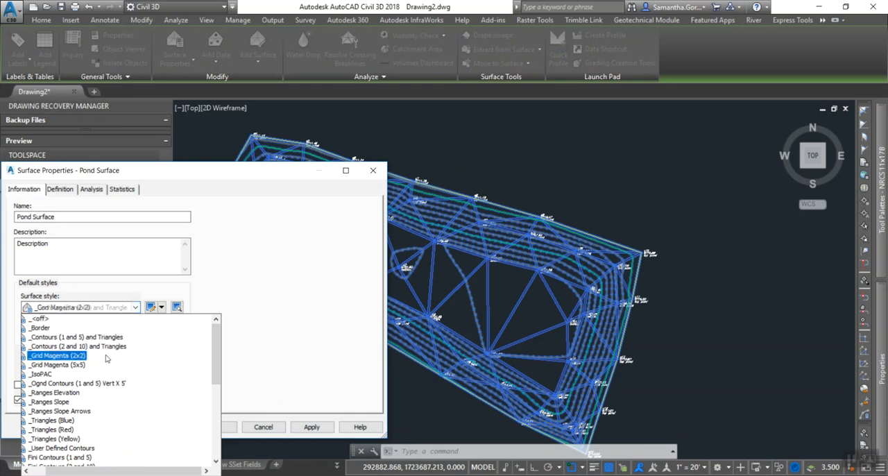
left_click(43, 318)
left_click(312, 426)
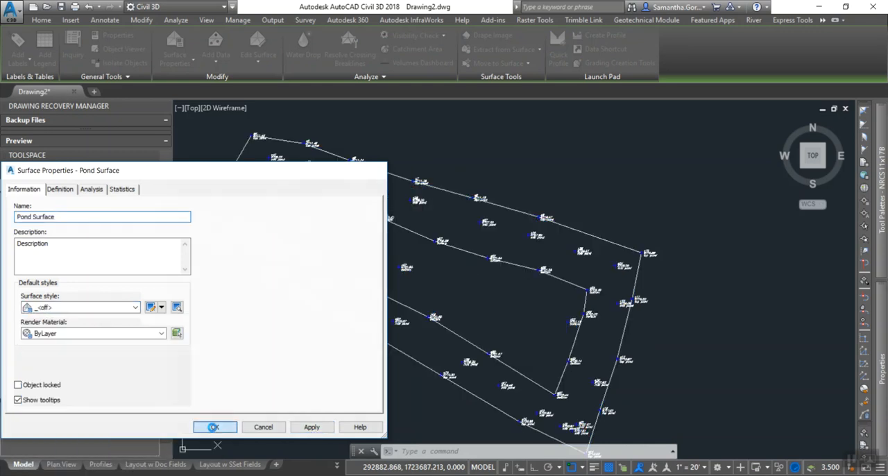
left_click(215, 427)
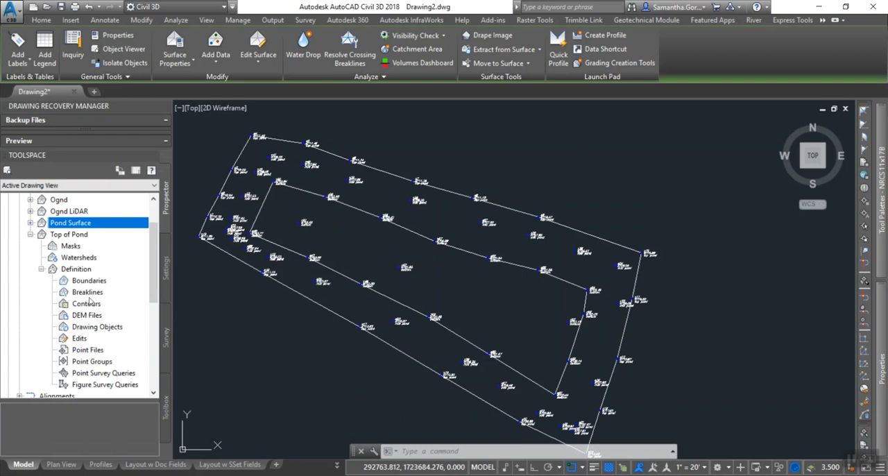
Add the pond's outer boundary line to the Top of Pond surface as a standard breakline with the description Top Pond.
left_click(59, 235)
left_click(75, 269)
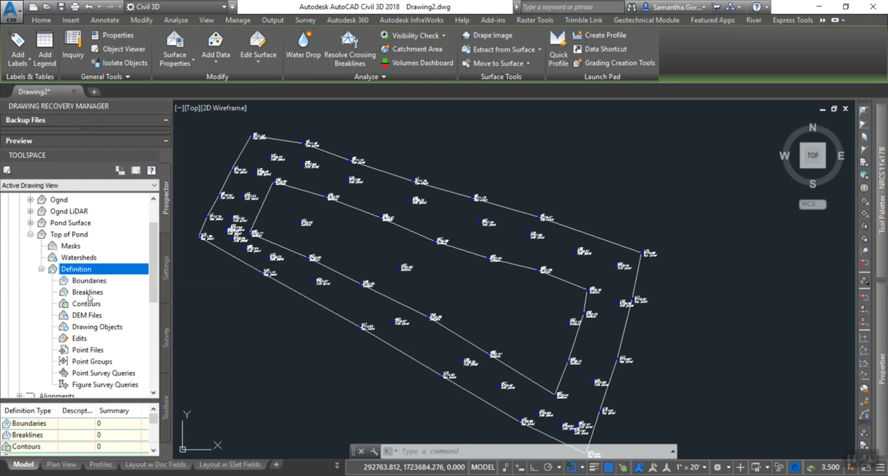
left_click(87, 292)
right_click(88, 293)
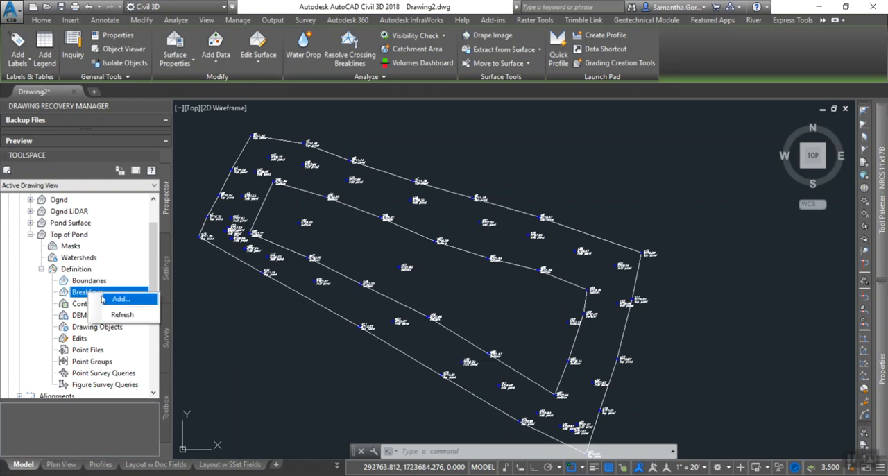
left_click(120, 299)
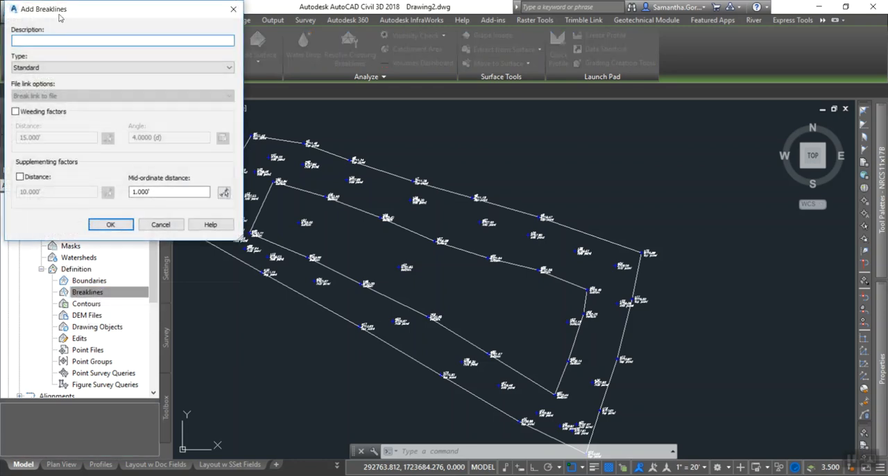
type("Top Pond")
left_click(109, 224)
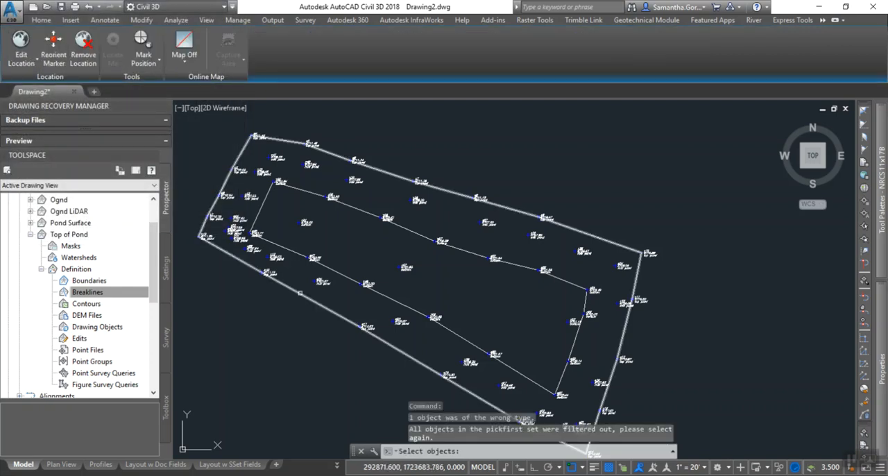
left_click(300, 293)
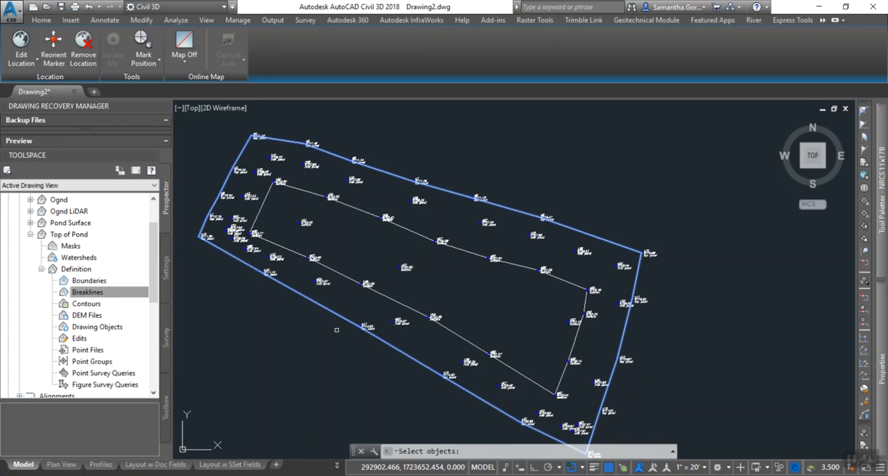
left_click(337, 330)
key("Return")
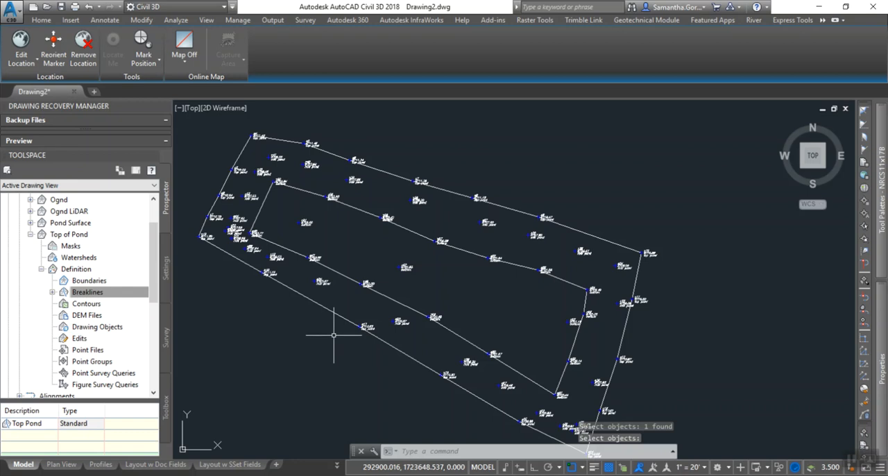
Set the surface style of Top of Pond to _Contours (1 and 5) and Triangles in its surface properties.
left_click(82, 295)
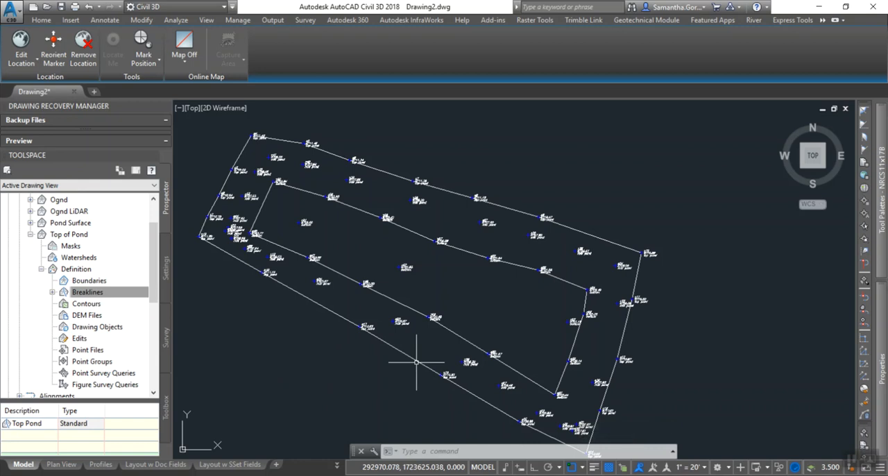
left_click(41, 269)
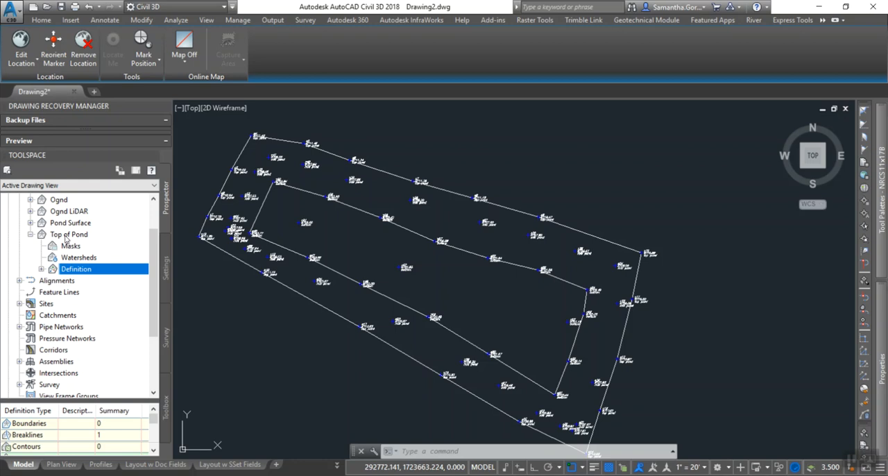
left_click(66, 238)
right_click(66, 237)
left_click(97, 243)
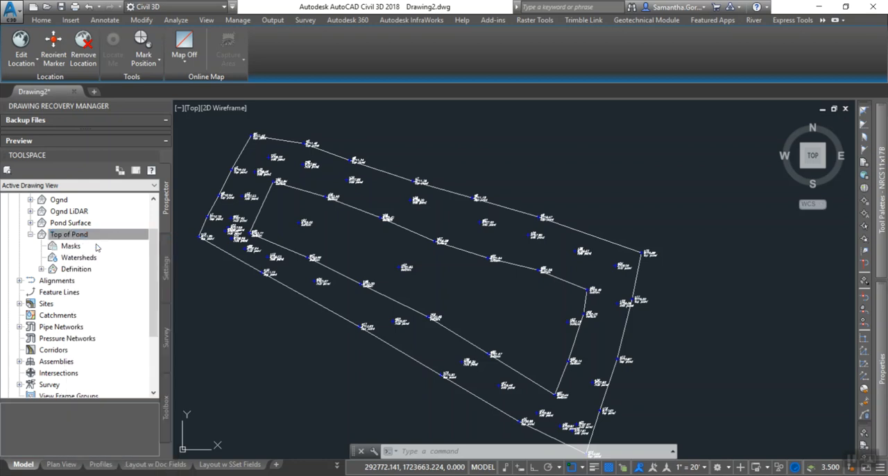
left_click(135, 309)
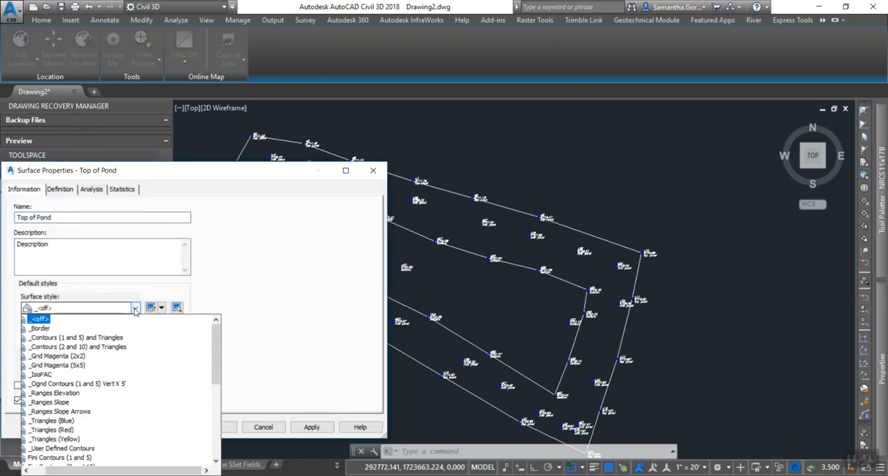
left_click(102, 337)
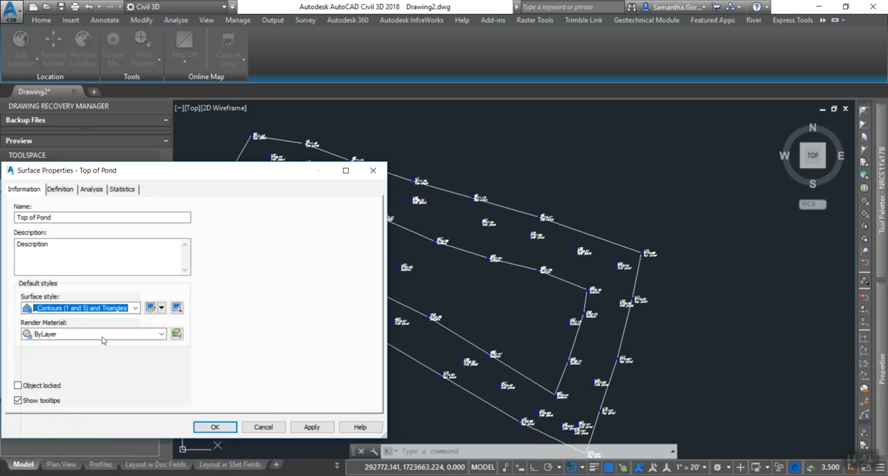
left_click(311, 427)
left_click(216, 427)
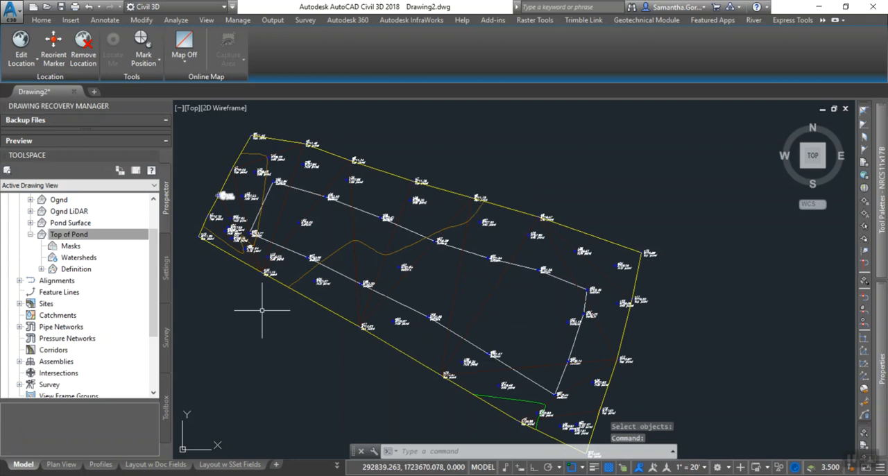
Set the surface style of Top of Pond back to _<off>.
left_click(70, 236)
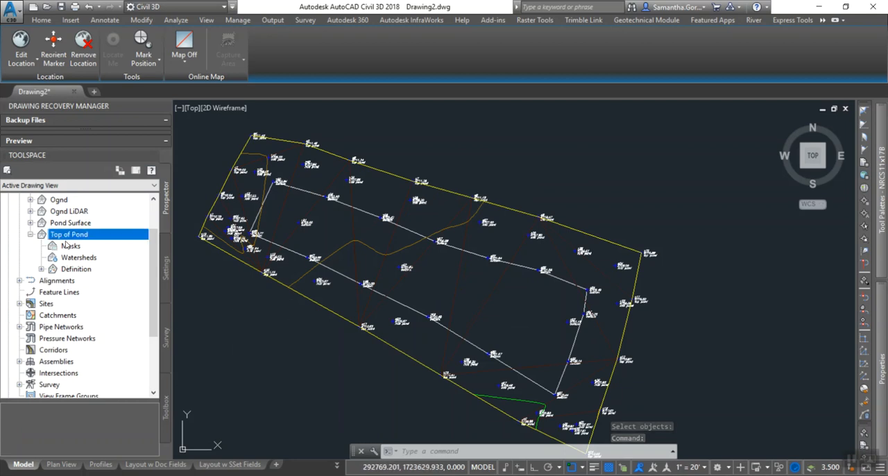
right_click(74, 240)
left_click(75, 242)
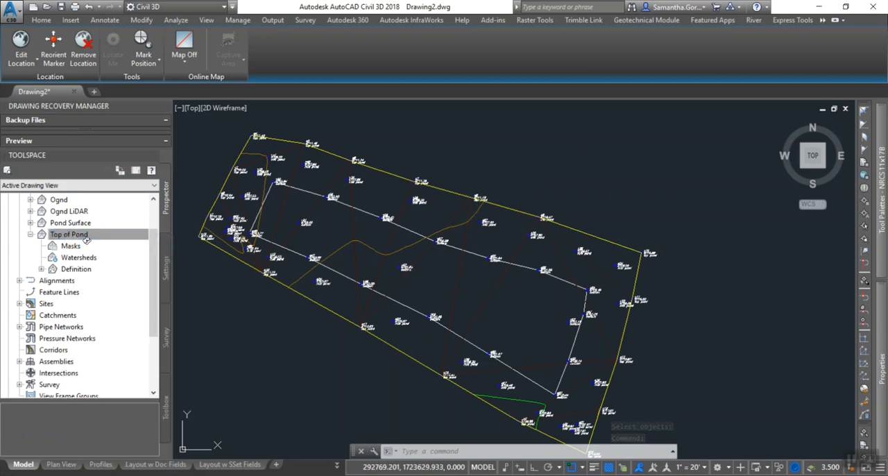
left_click(84, 308)
scroll(70, 347, "up", 1)
left_click(44, 320)
left_click(311, 427)
left_click(224, 425)
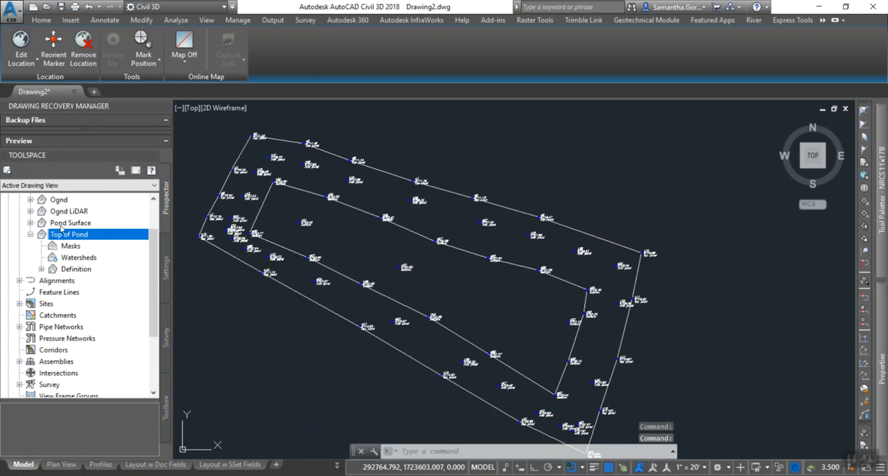
Collapse the Top of Pond entry and set the surface style of Pond Surface to _Contours (2 and 10) and Triangles.
left_click(30, 235)
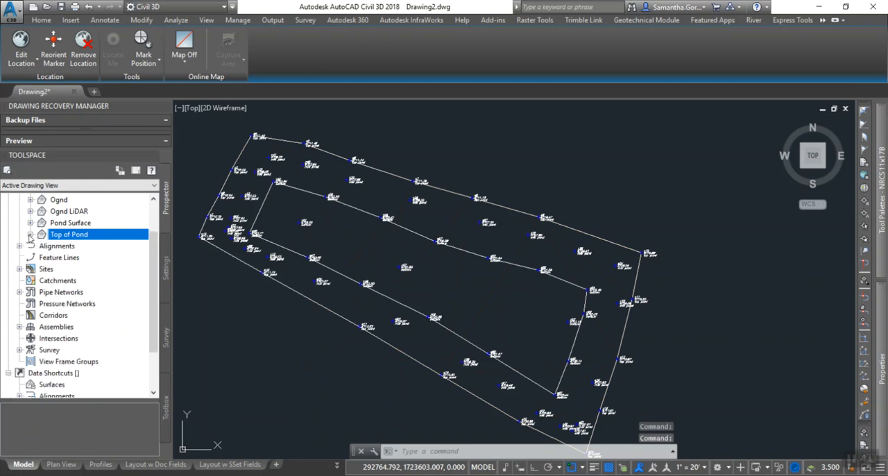
left_click(72, 223)
right_click(72, 224)
left_click(90, 230)
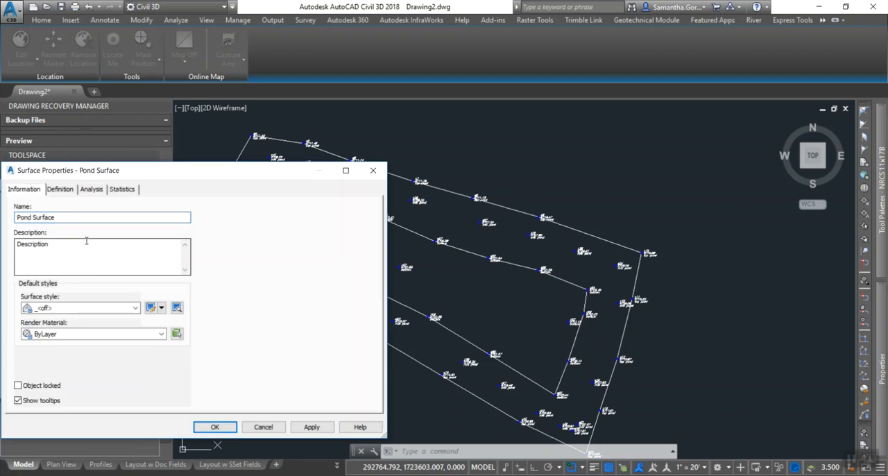
left_click(136, 308)
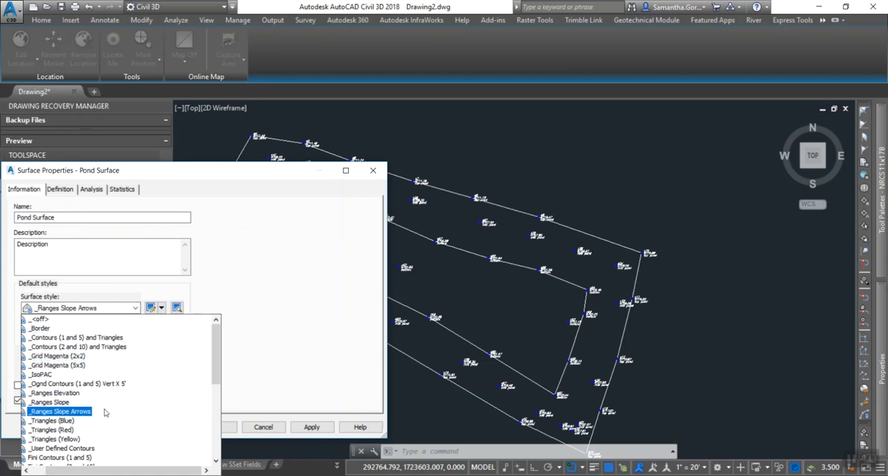
left_click(94, 347)
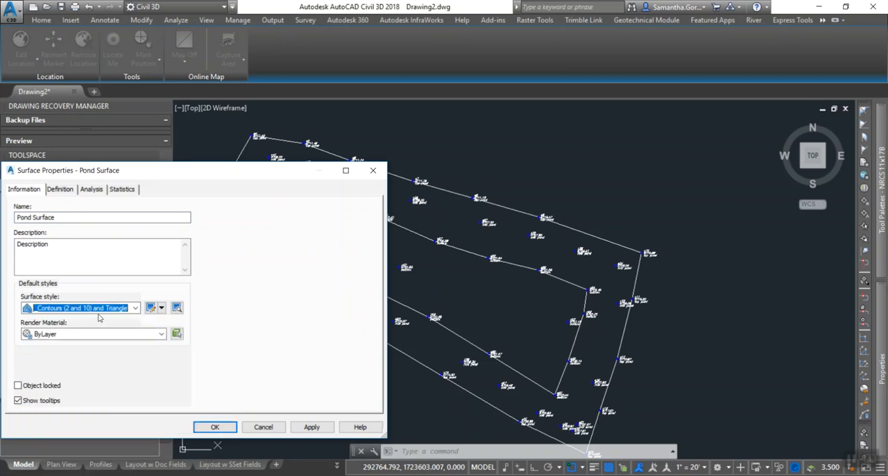
left_click(312, 427)
left_click(215, 427)
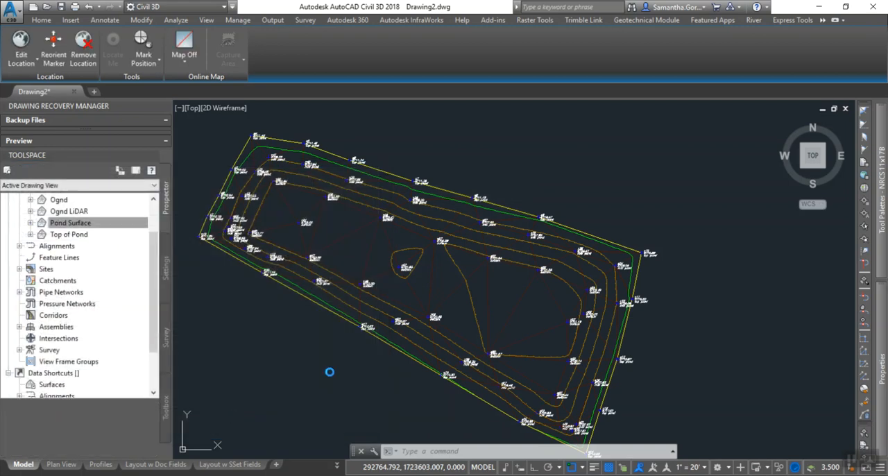
mouse_move(479, 381)
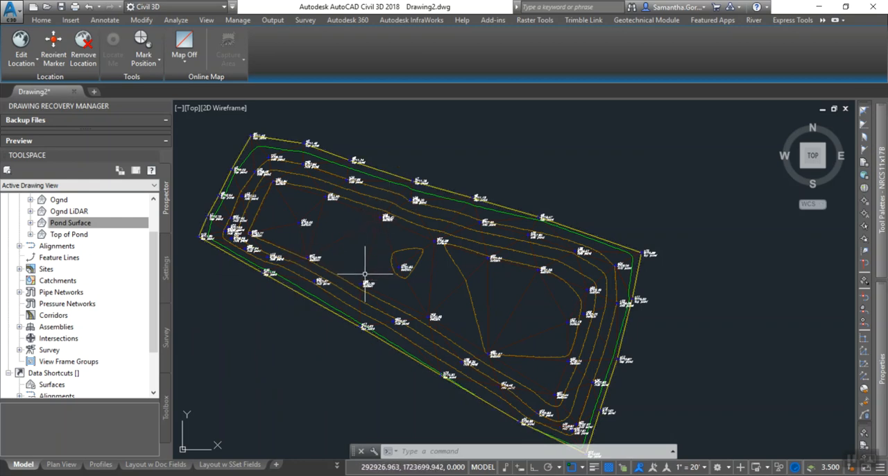
Start a new surface in the Surfaces collection as a TIN volume surface and name it Pond Volume.
left_click(70, 223)
scroll(67, 233, "up", 1)
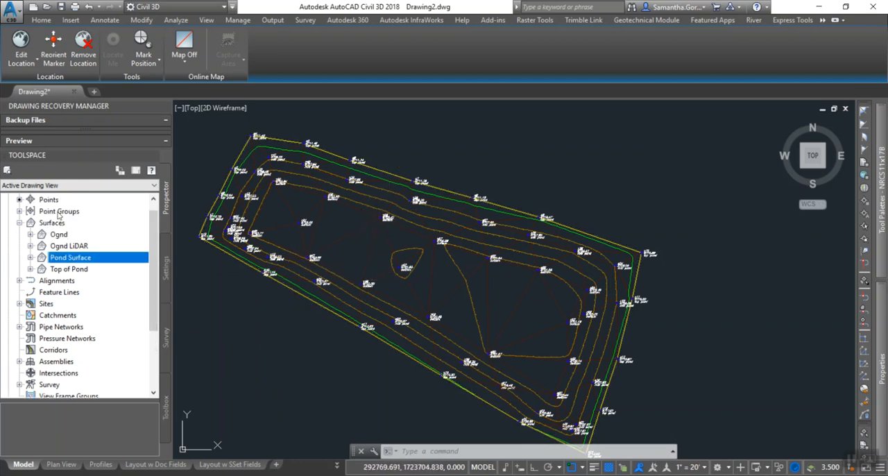
left_click(54, 223)
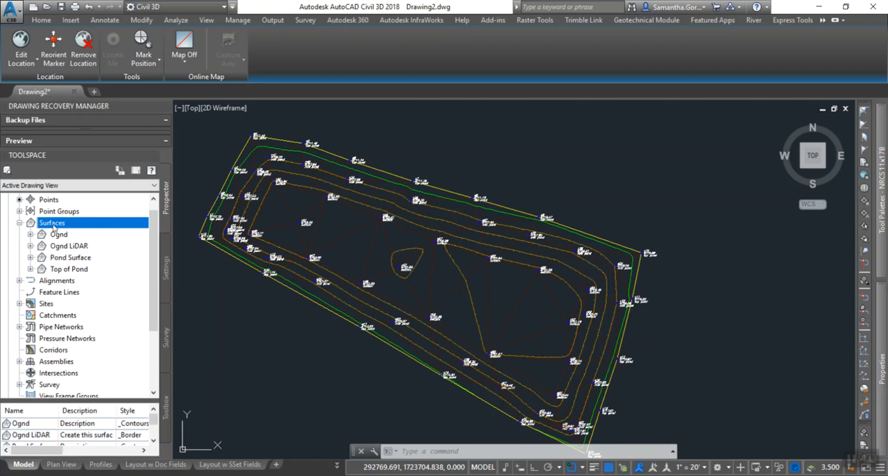
right_click(55, 226)
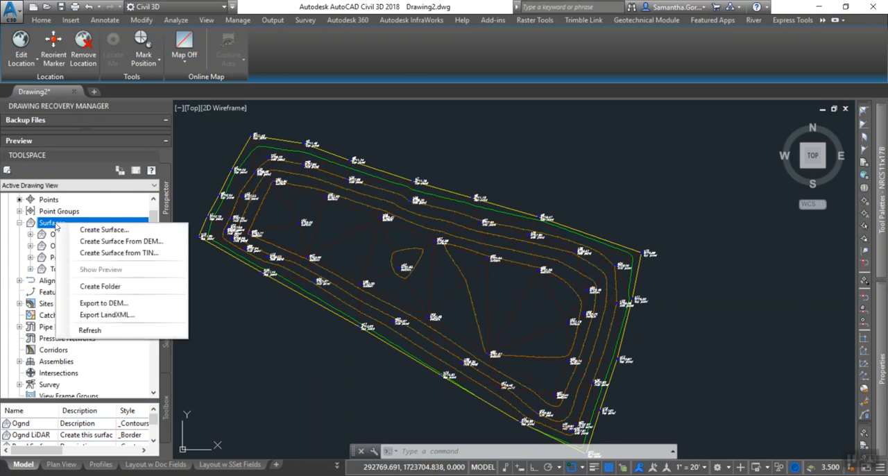
left_click(91, 230)
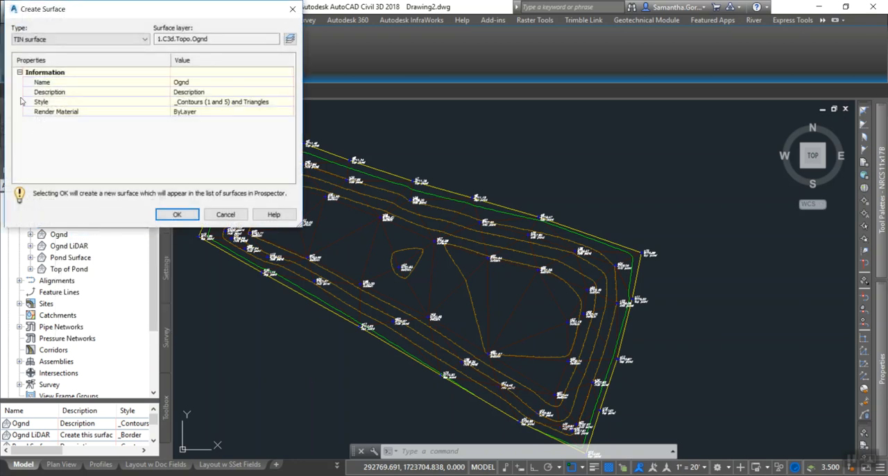
left_click(36, 42)
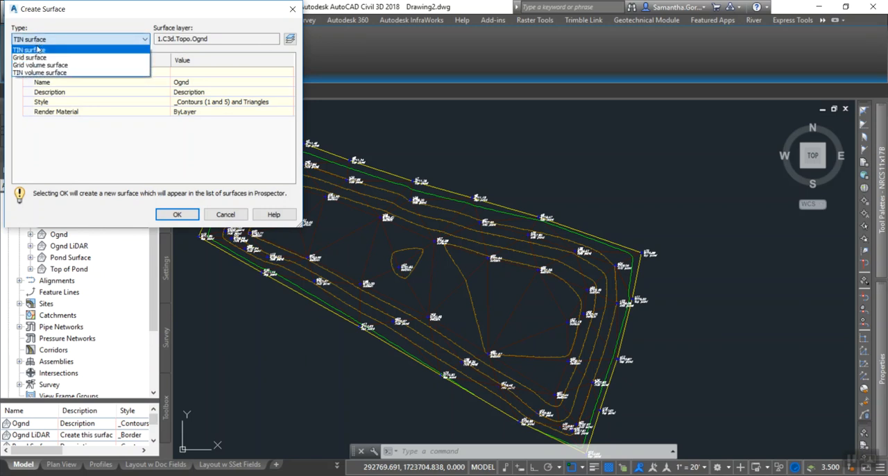
left_click(43, 73)
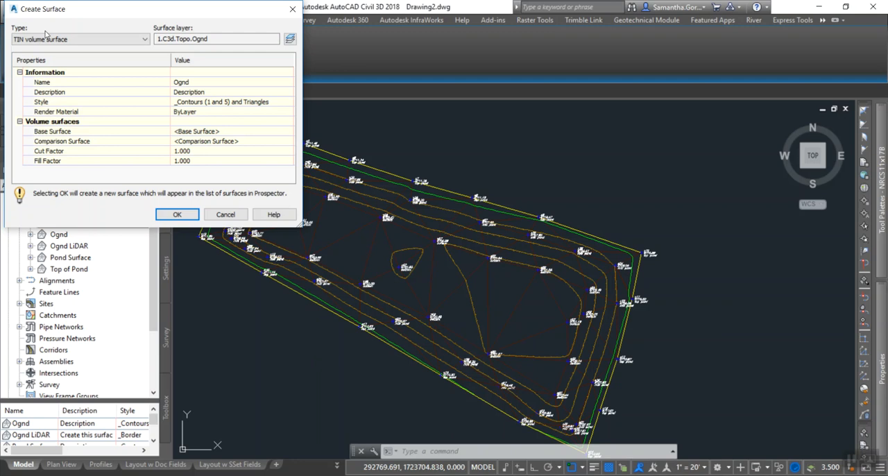
left_click(194, 82)
type("Pond Volume")
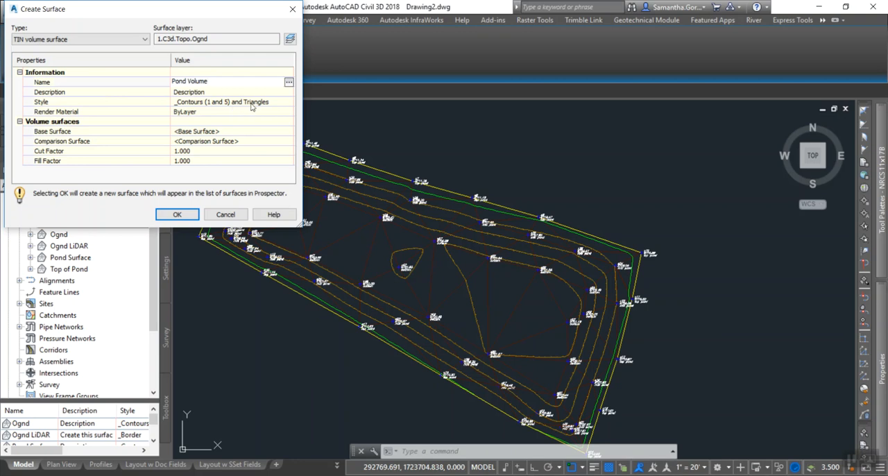
key("Return")
Set the style of the new Pond Volume surface to _<off>.
left_click(281, 104)
left_click(288, 103)
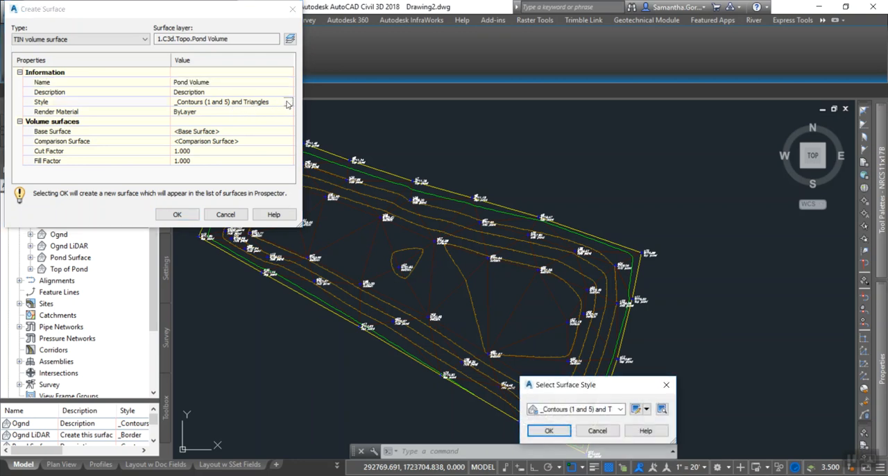
left_click(622, 409)
scroll(576, 267, "up", 2)
left_click(555, 191)
left_click(549, 430)
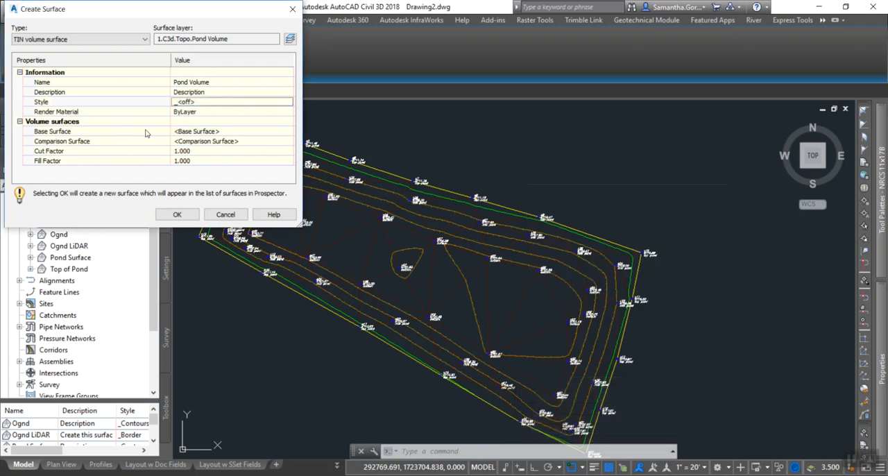
Assign Pond Surface as the base surface of the Pond Volume surface.
left_click(207, 132)
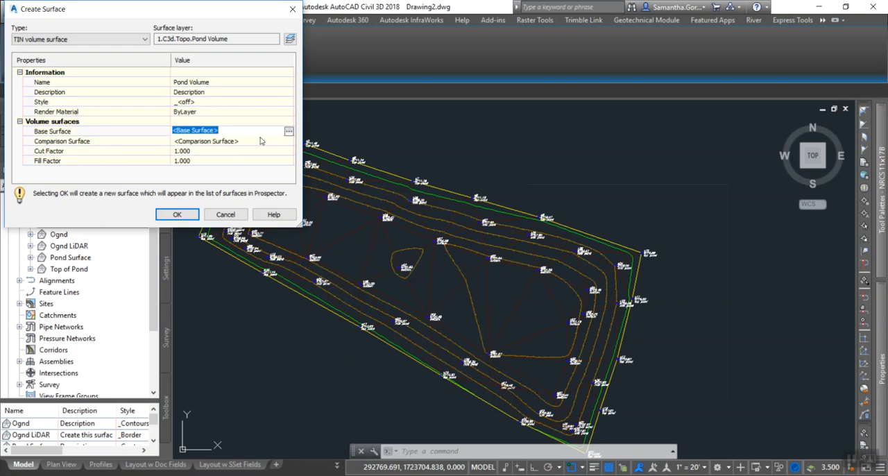
left_click(289, 132)
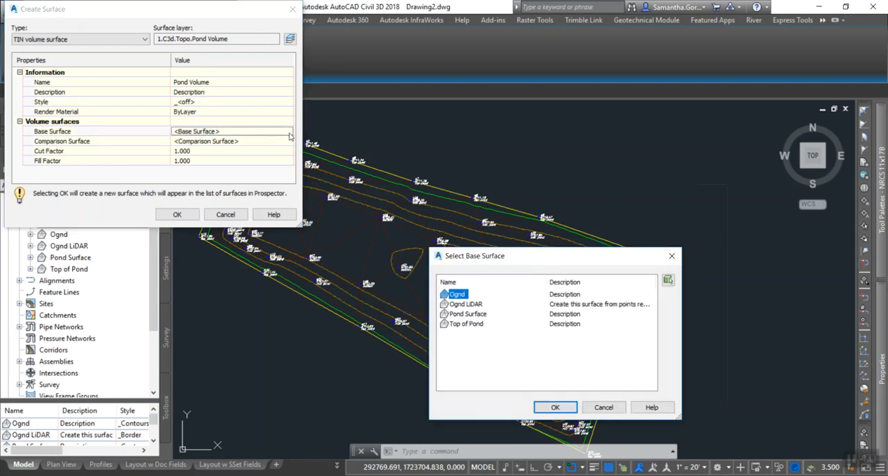
left_click(479, 316)
left_click(558, 410)
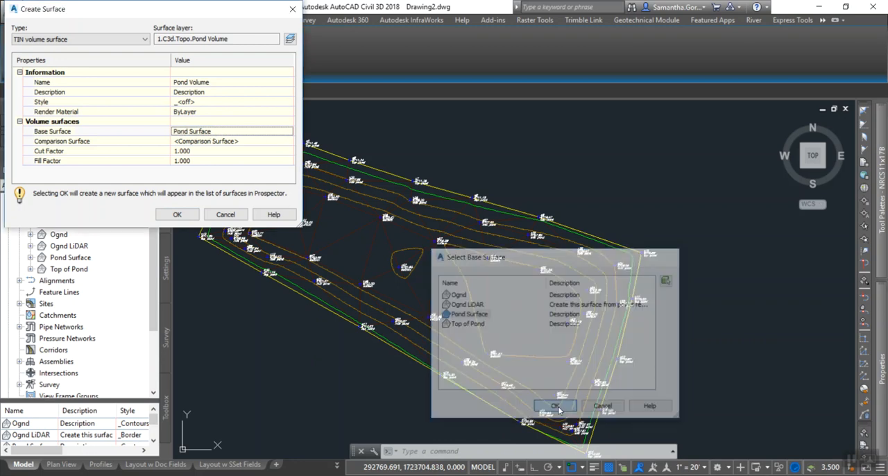
Assign Top of Pond as the comparison surface of the Pond Volume surface.
left_click(271, 141)
left_click(289, 141)
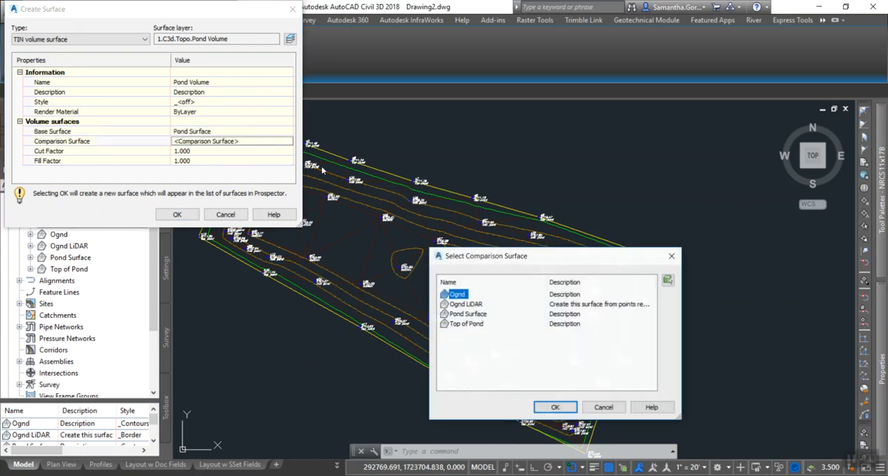
left_click(472, 324)
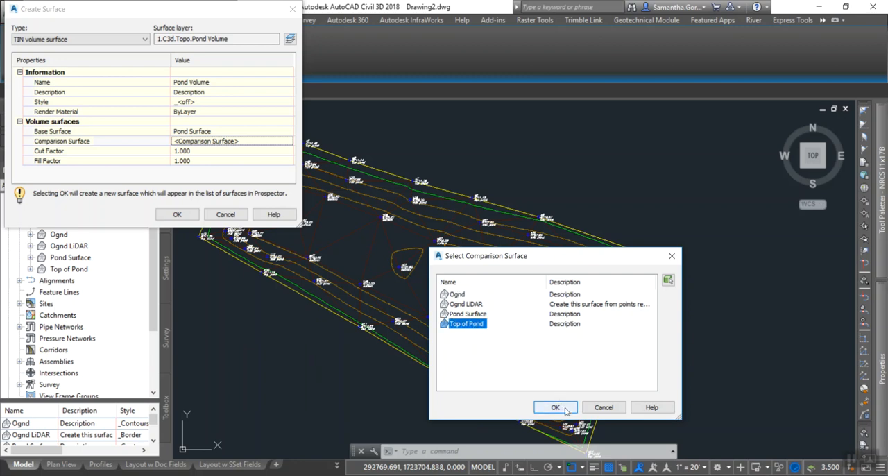
left_click(555, 407)
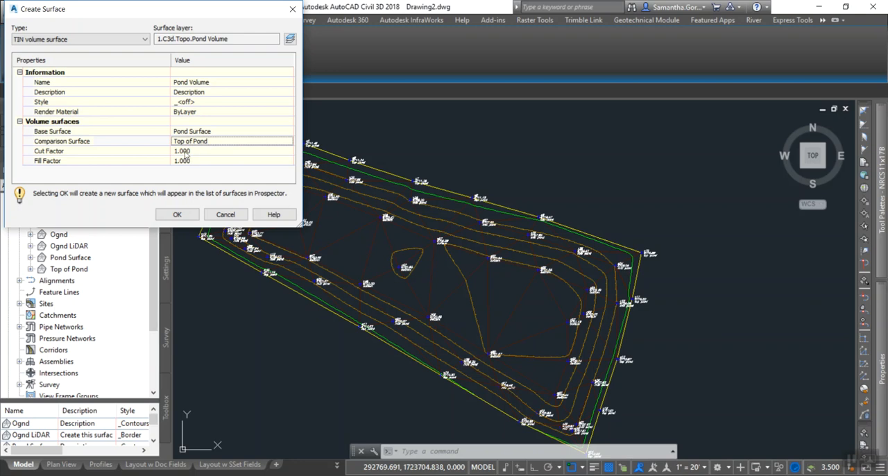
Create the Pond Volume surface with the chosen settings and rebuild Pond Surface.
left_click(178, 215)
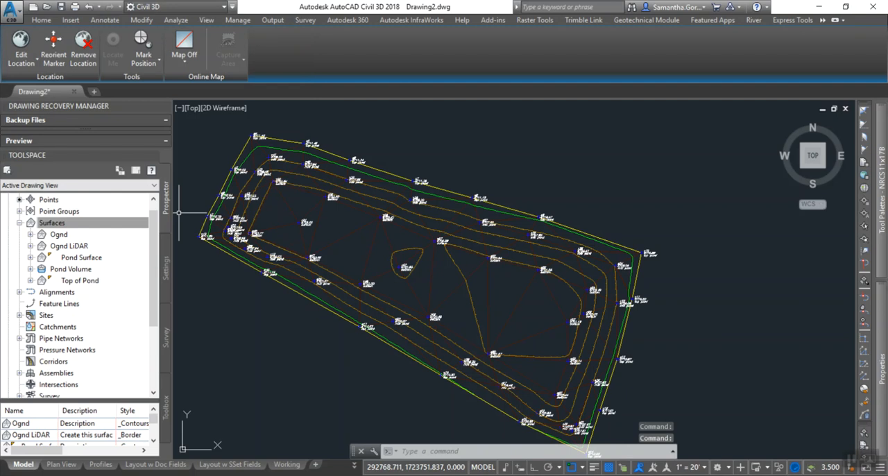
left_click(74, 260)
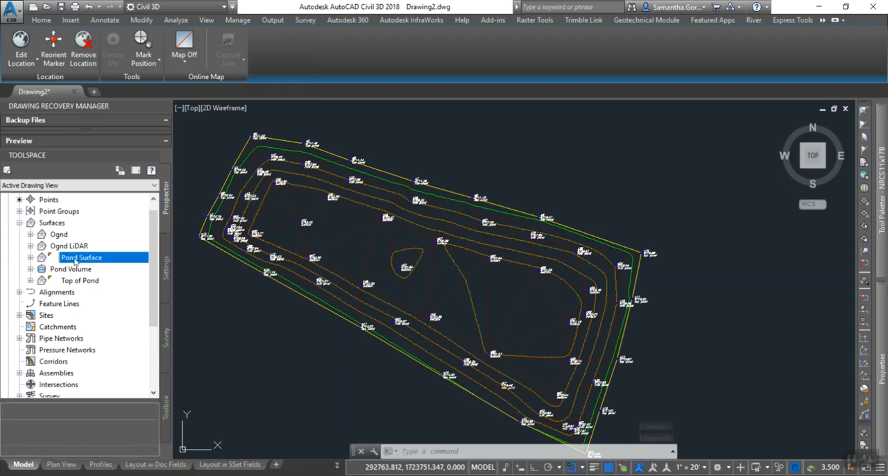
right_click(75, 261)
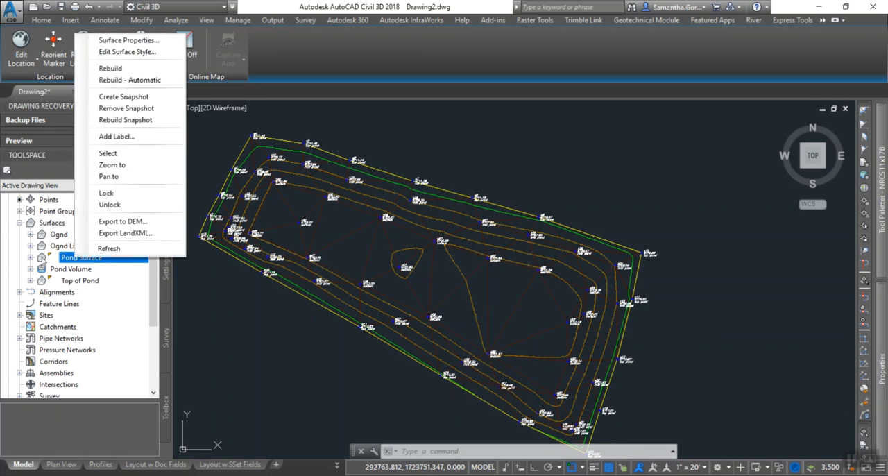
left_click(30, 257)
left_click(30, 258)
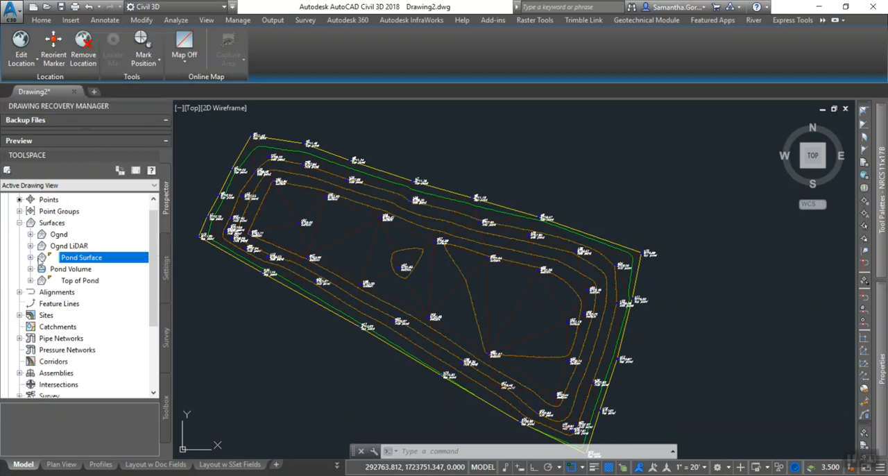
right_click(68, 258)
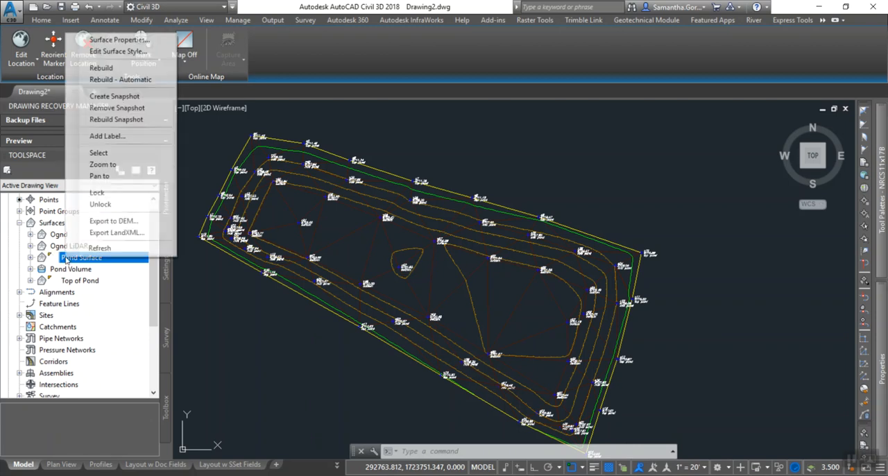
left_click(98, 68)
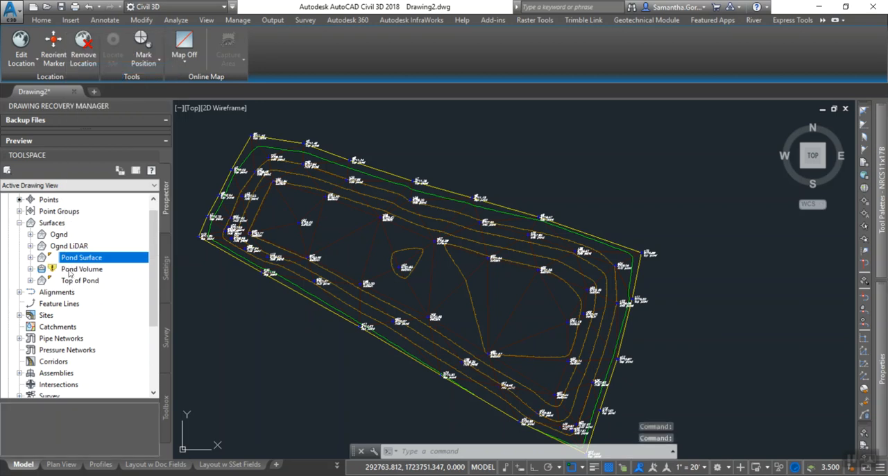
Rebuild the out-of-date Pond Volume surface.
mouse_move(51, 271)
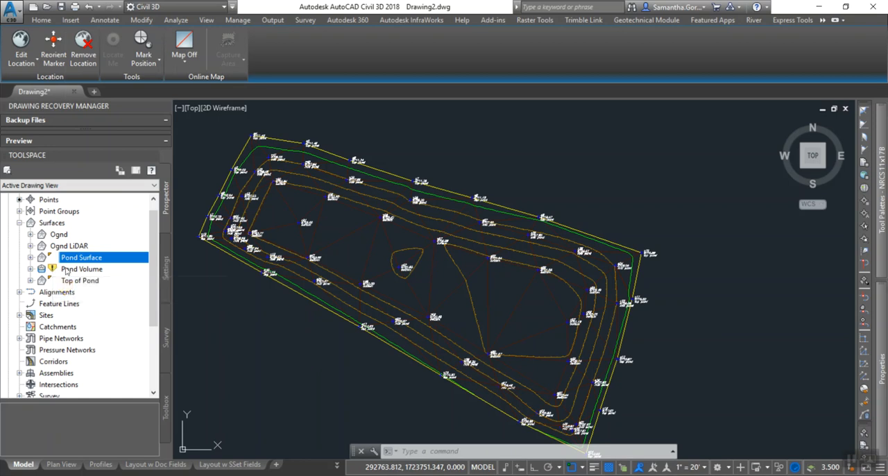
left_click(78, 271)
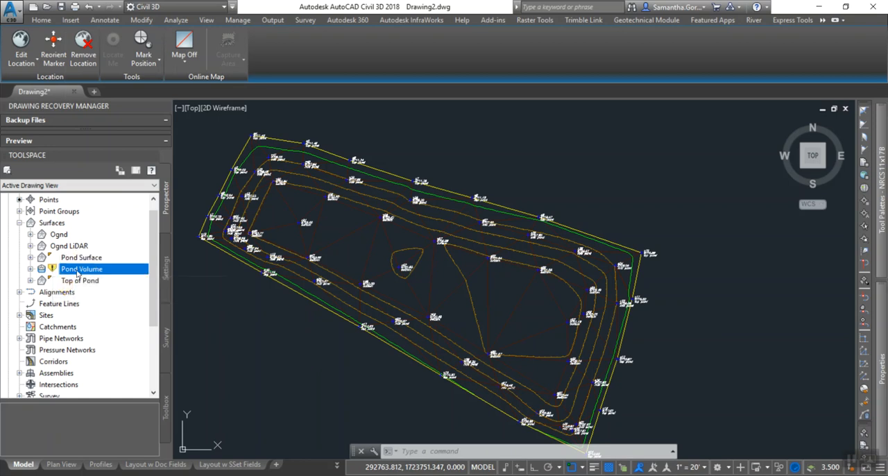
right_click(78, 273)
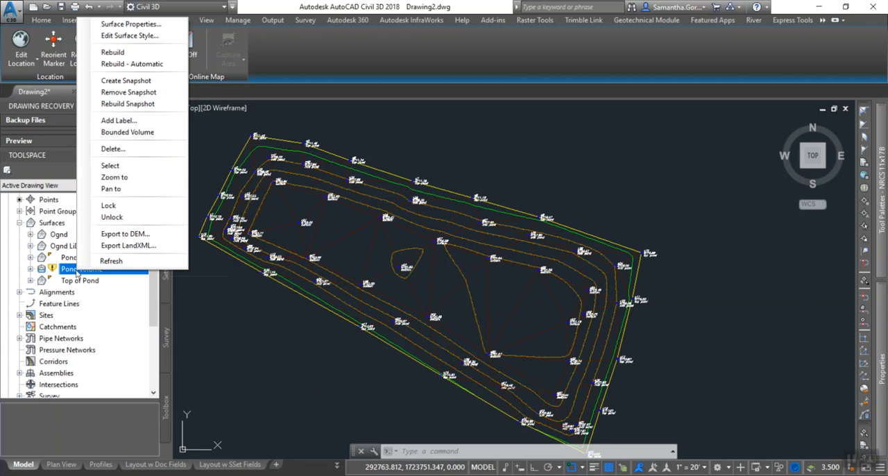
left_click(66, 259)
left_click(70, 271)
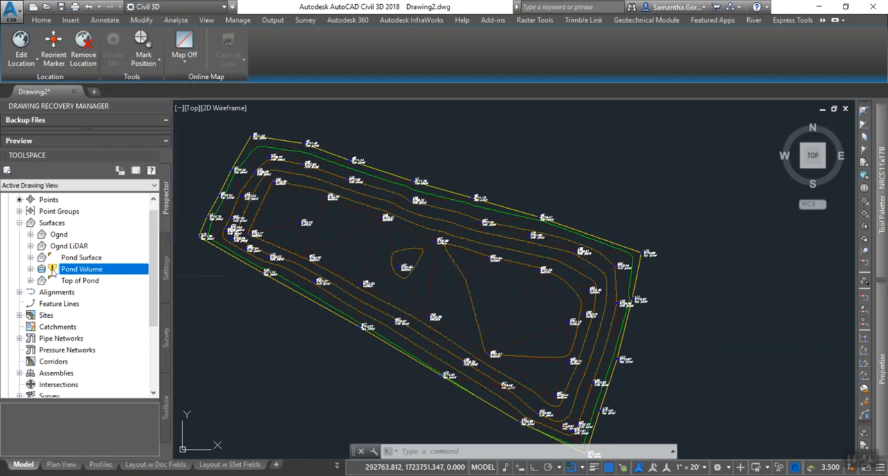
mouse_move(52, 270)
right_click(75, 273)
left_click(121, 51)
Examine the volume statistics in the Pond Volume surface's properties, including the unadjusted net volume.
left_click(74, 258)
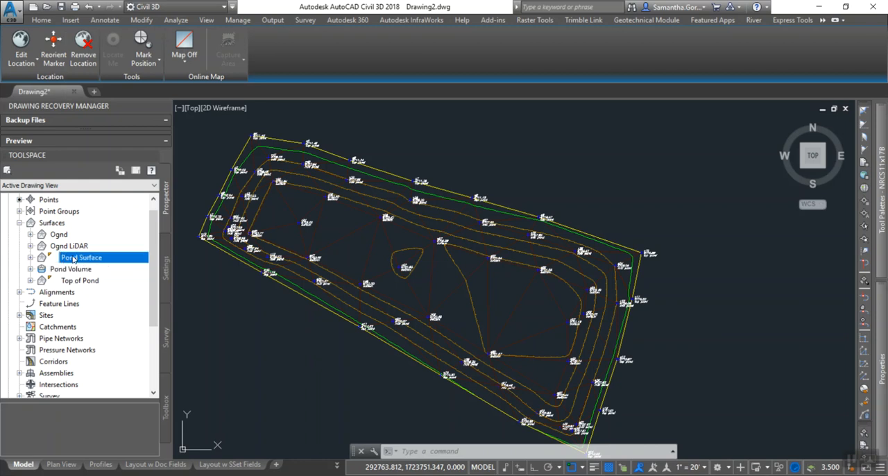
left_click(78, 281)
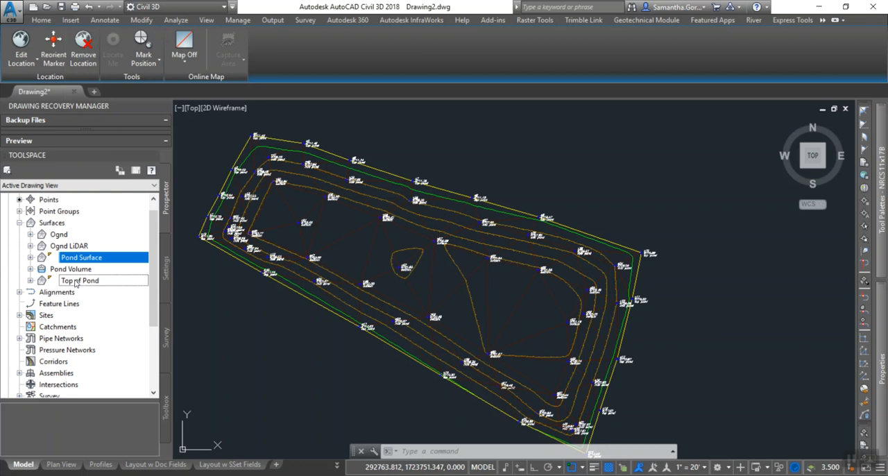
left_click(83, 271)
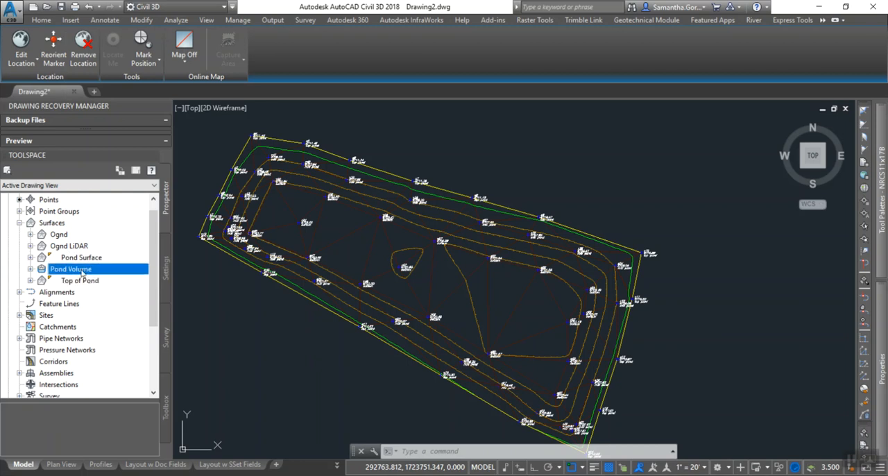
right_click(82, 272)
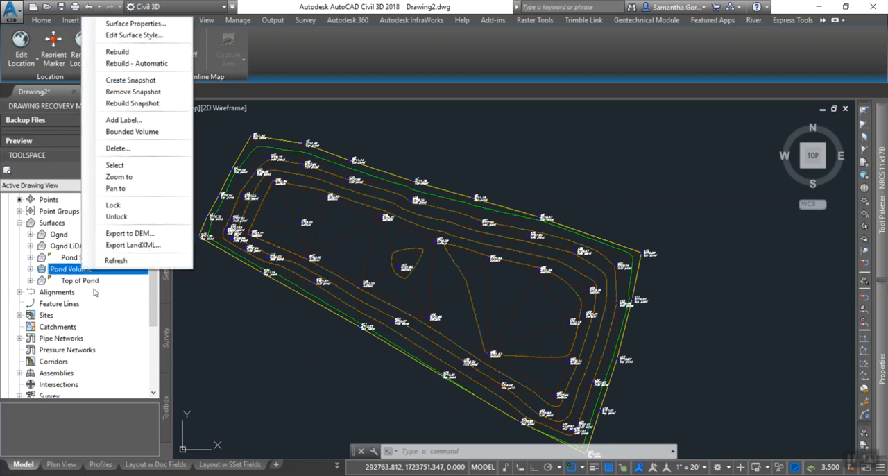
left_click(134, 24)
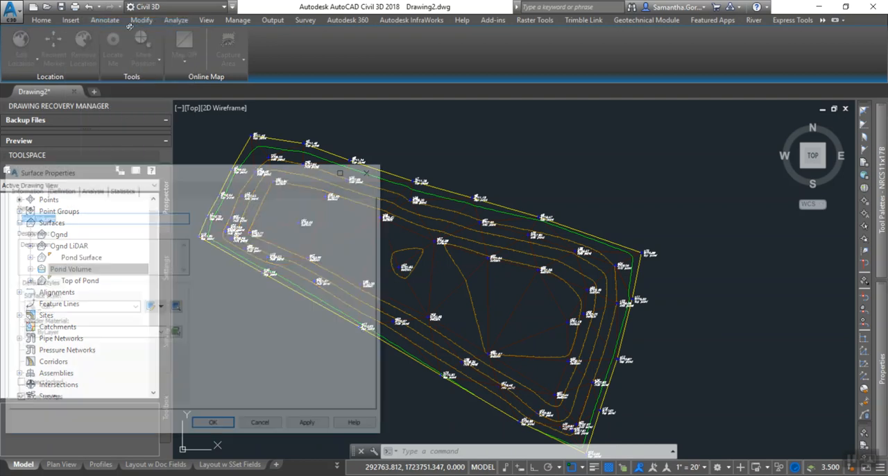
left_click(119, 190)
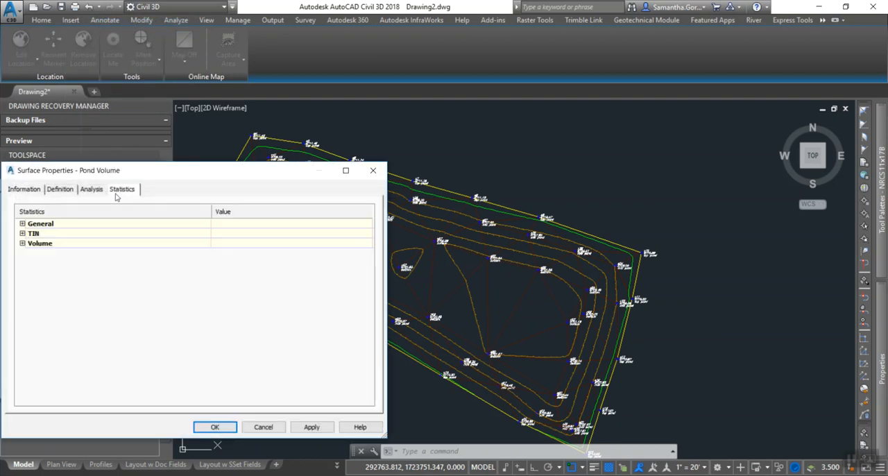
left_click(23, 245)
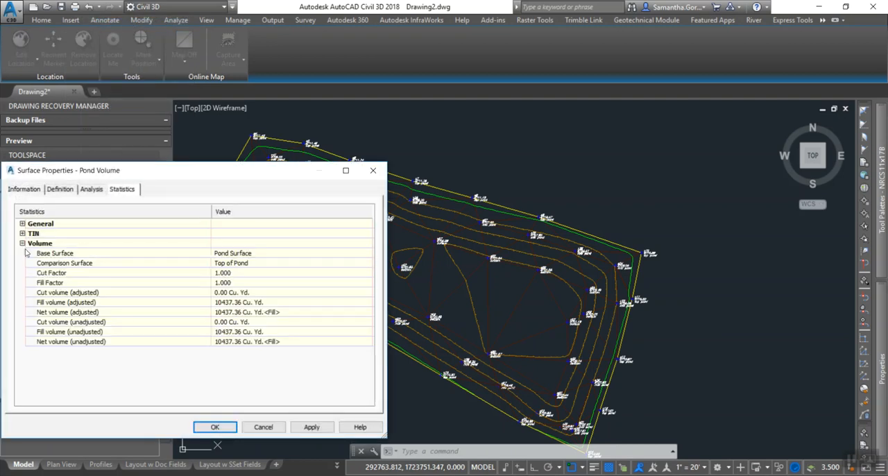
left_click(56, 344)
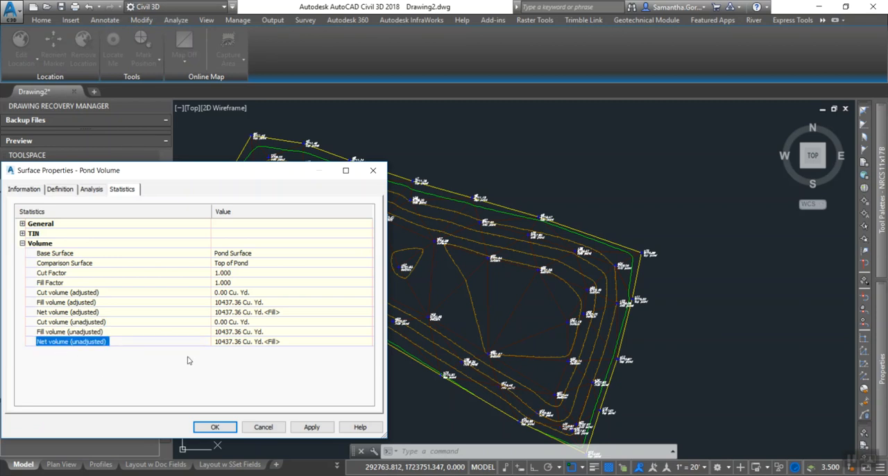
left_click(236, 341)
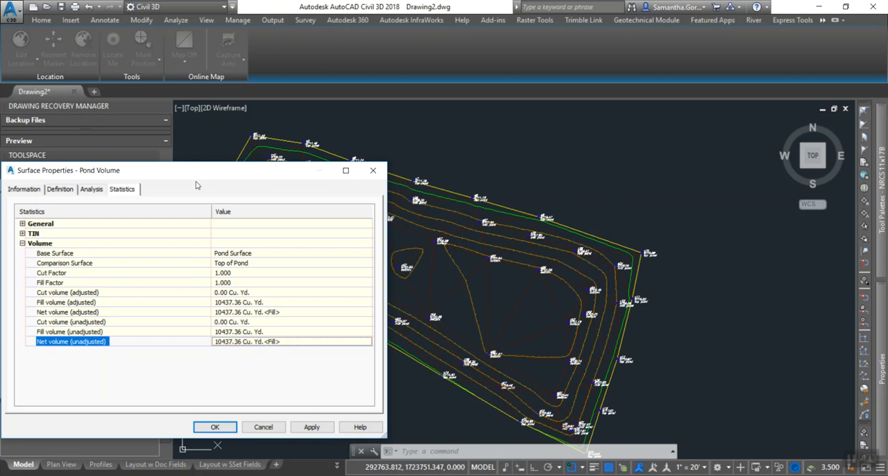
left_click(373, 172)
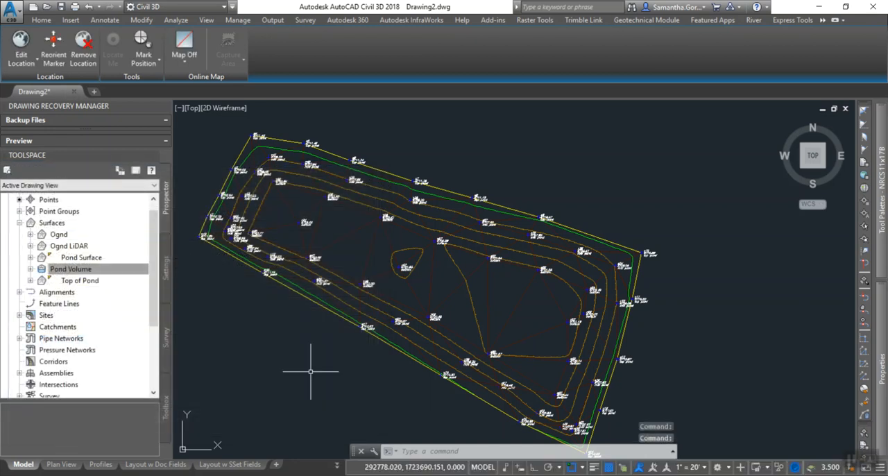
Display the aerial online map behind the pond surfaces.
left_click(184, 58)
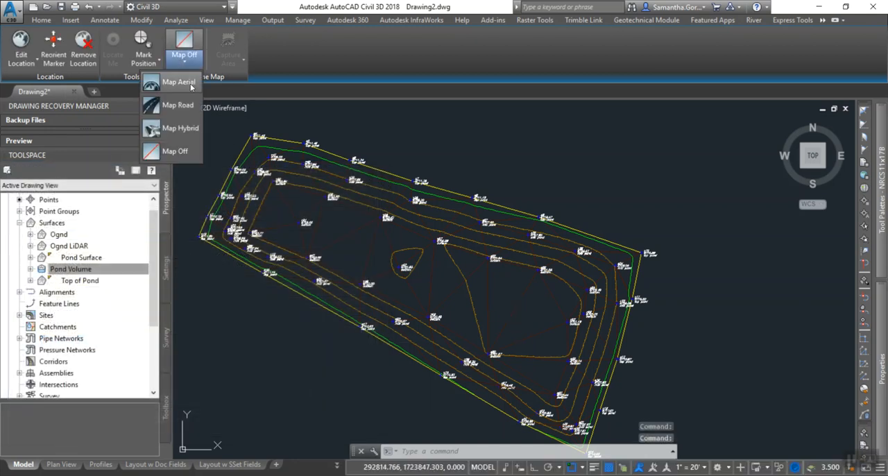
left_click(179, 82)
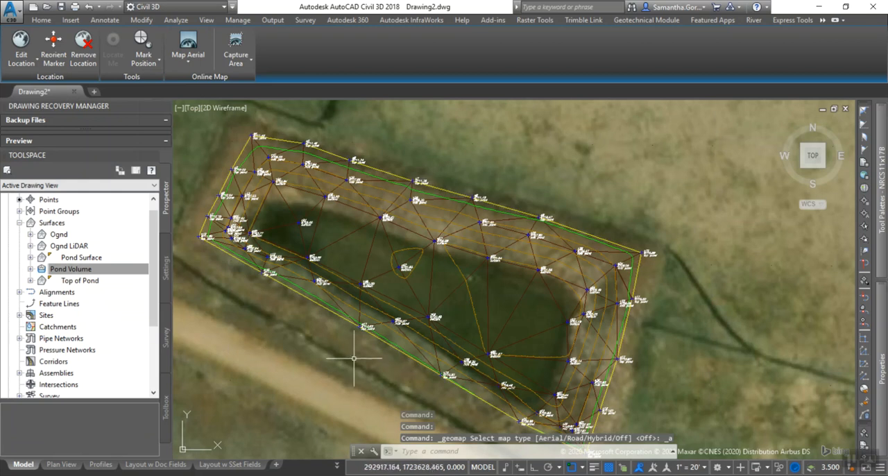
scroll(353, 362, "down", 3)
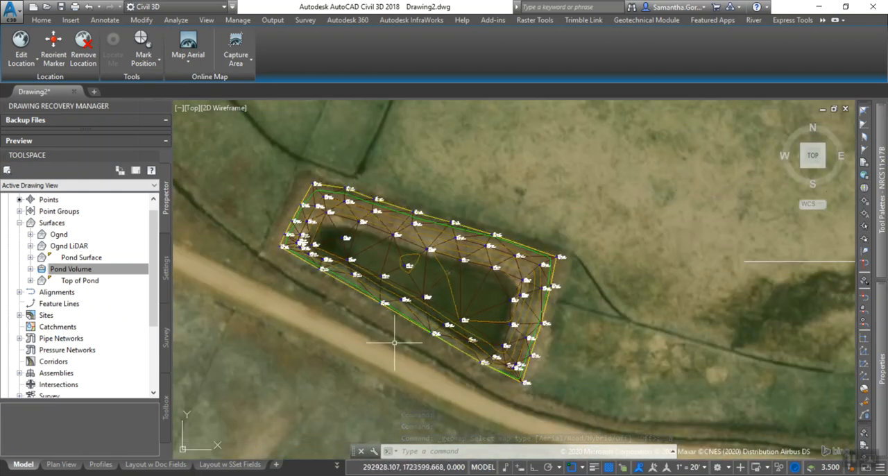
middle_click_drag(363, 340, 373, 341)
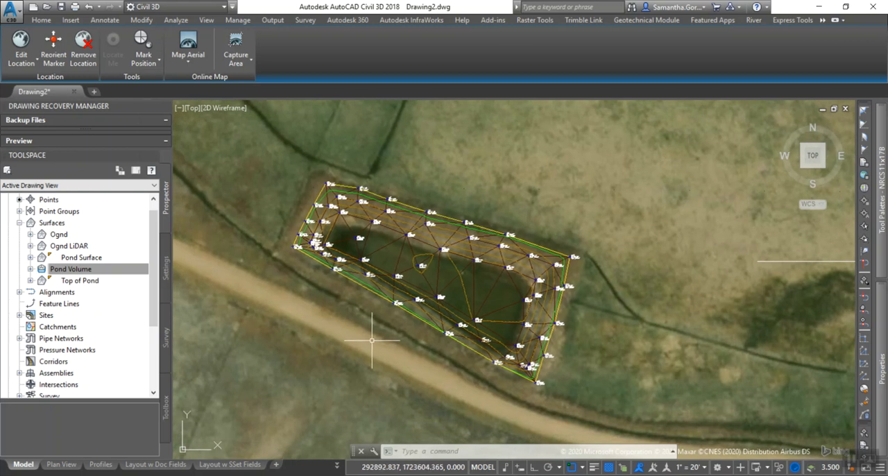
middle_click_drag(376, 347, 416, 342)
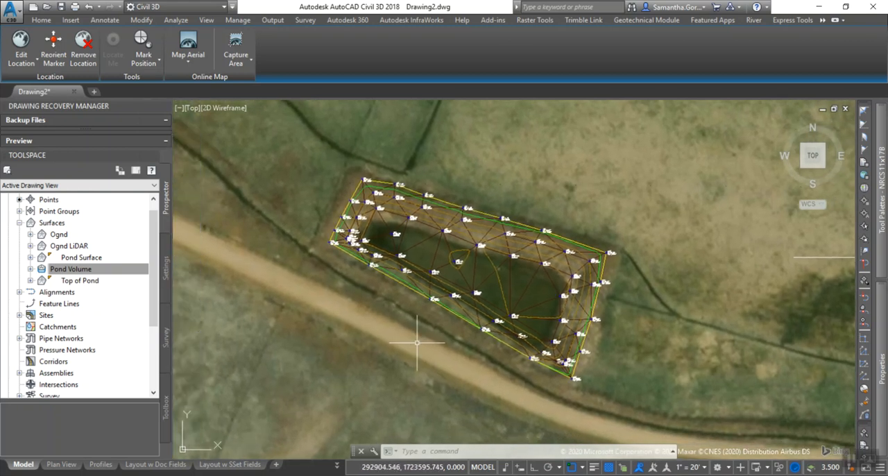